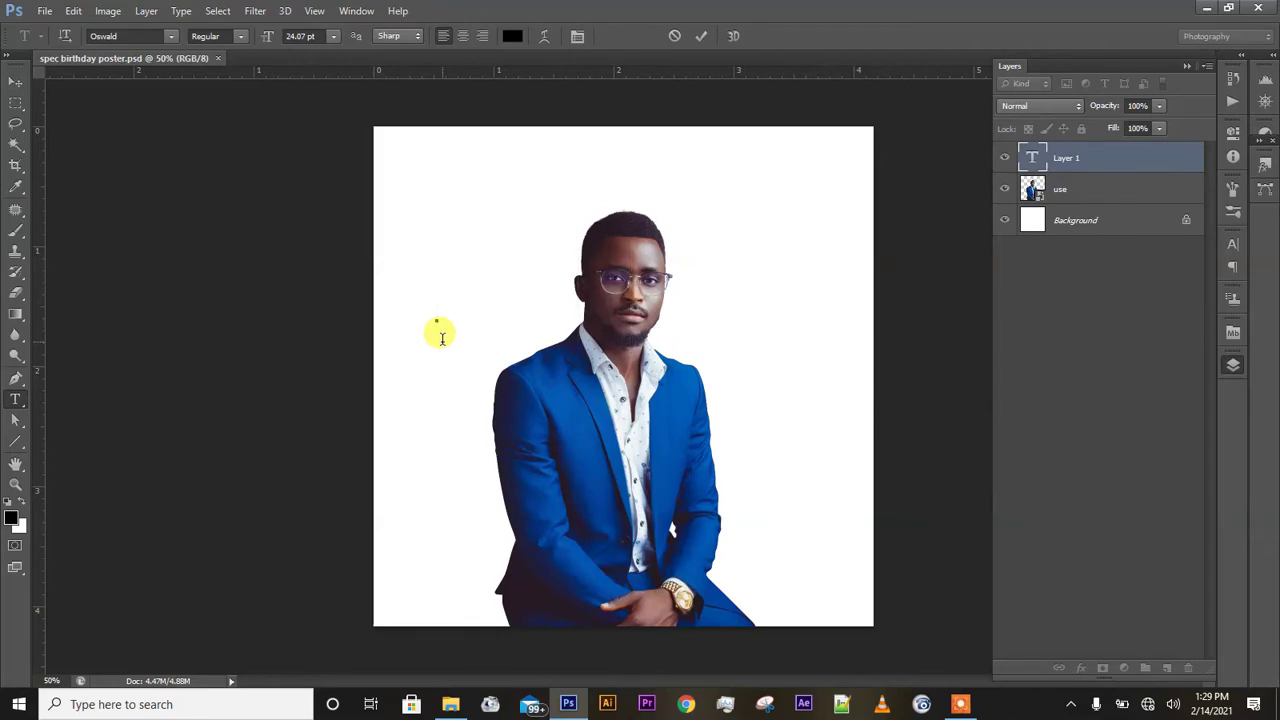
# Enter the text SPEC across the man's face on the poster and finish editing the text
pyautogui.write('SPEC')
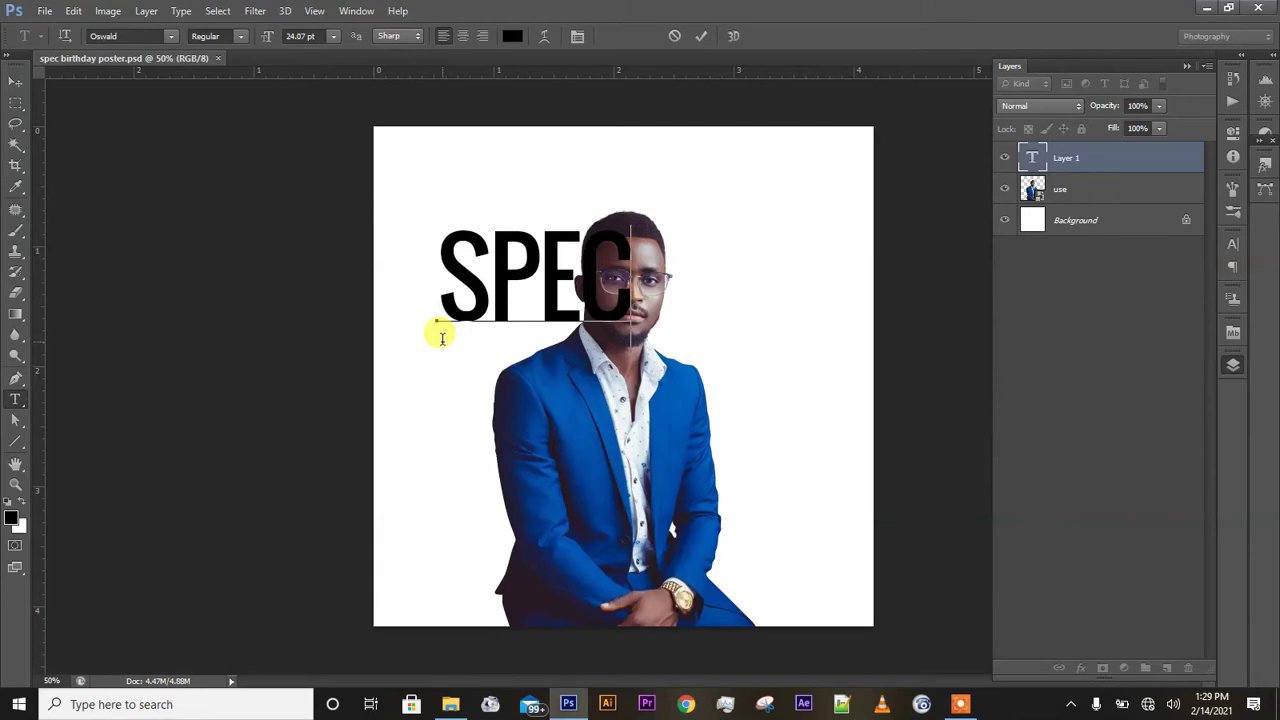
pyautogui.click(15, 85)
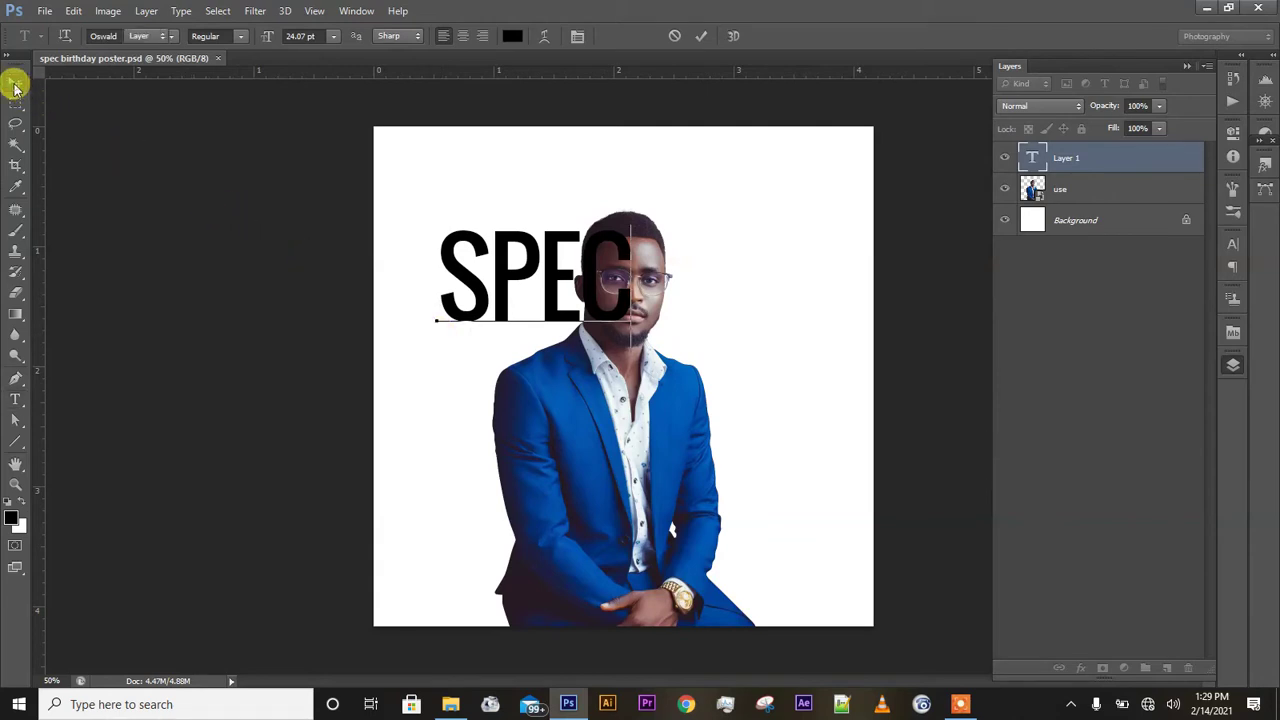
# Place the SPEC text layer beneath the man's photo layer and move the text to the poster's upper-left area
pyautogui.moveTo(1100, 154); pyautogui.dragTo(1085, 194)
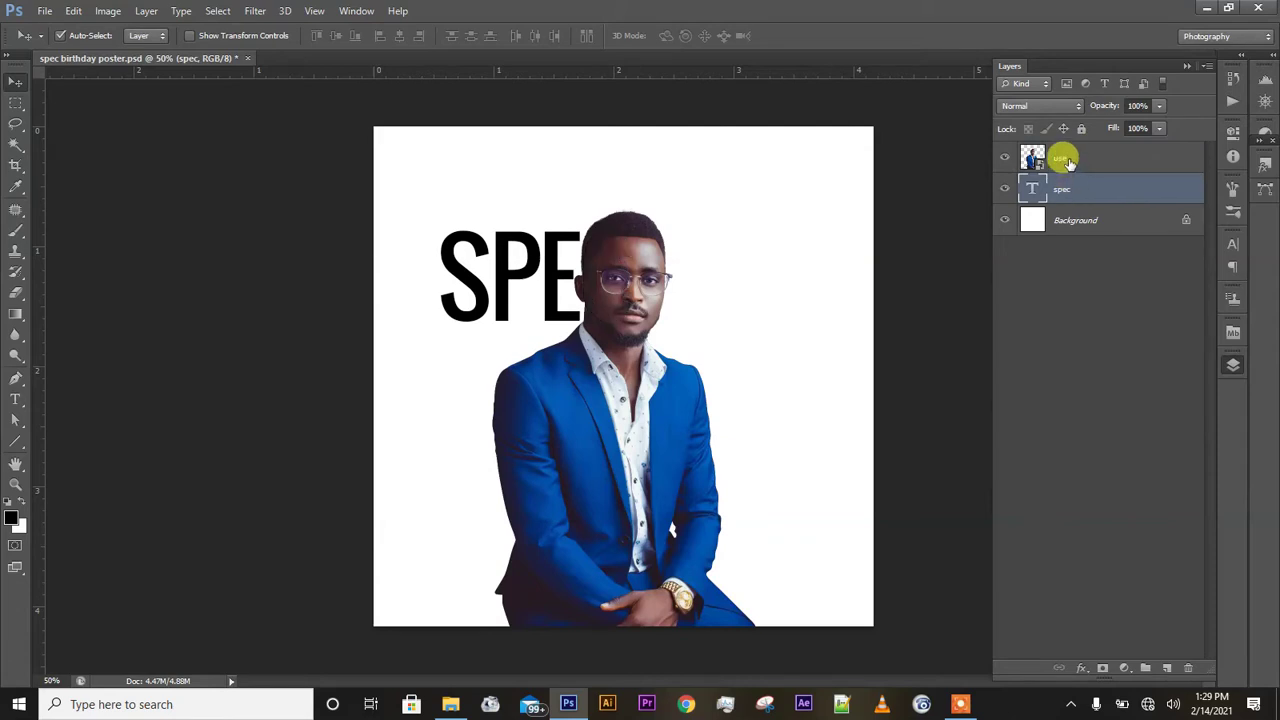
pyautogui.hotkey('ctrl', 'z')
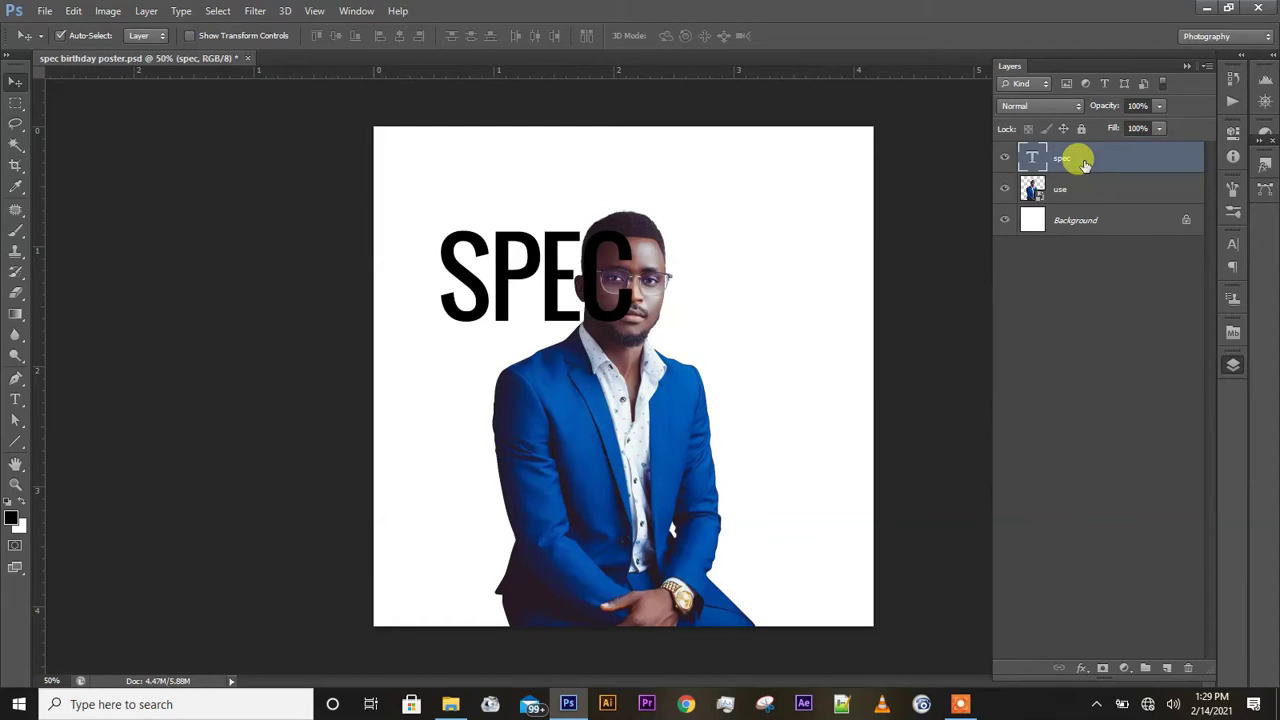
pyautogui.moveTo(1085, 163); pyautogui.dragTo(1060, 194)
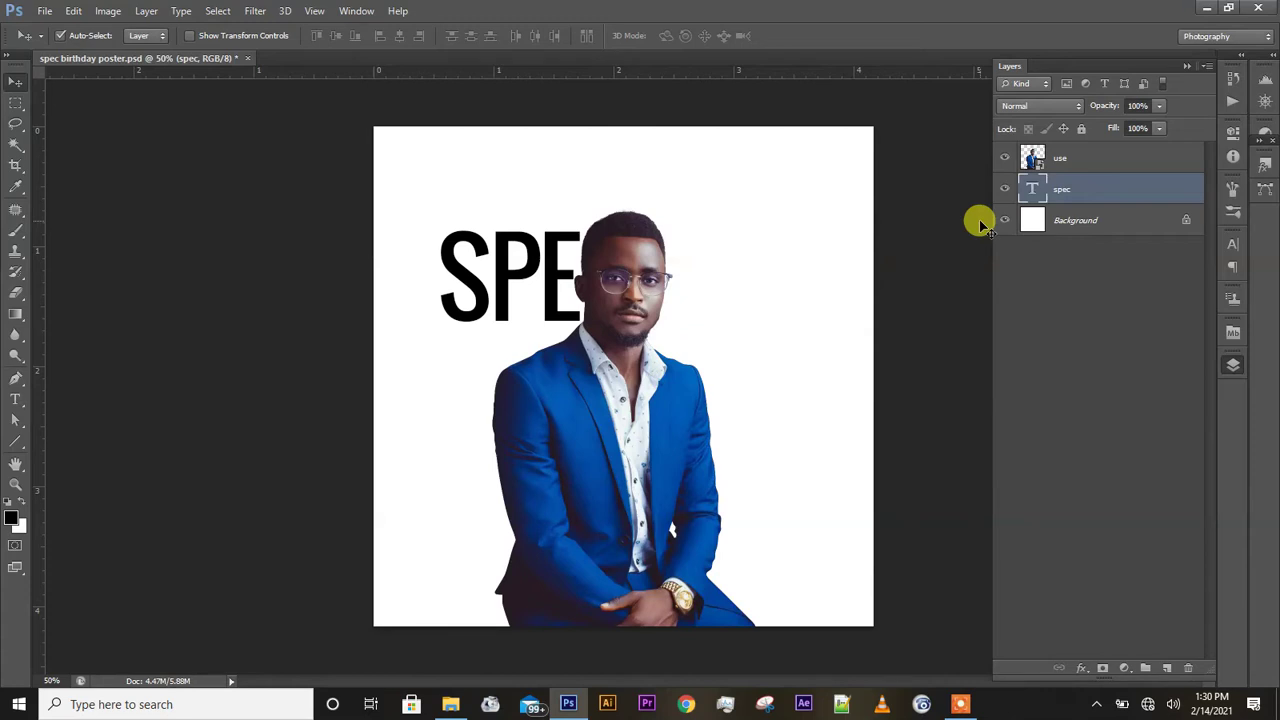
pyautogui.click(944, 232)
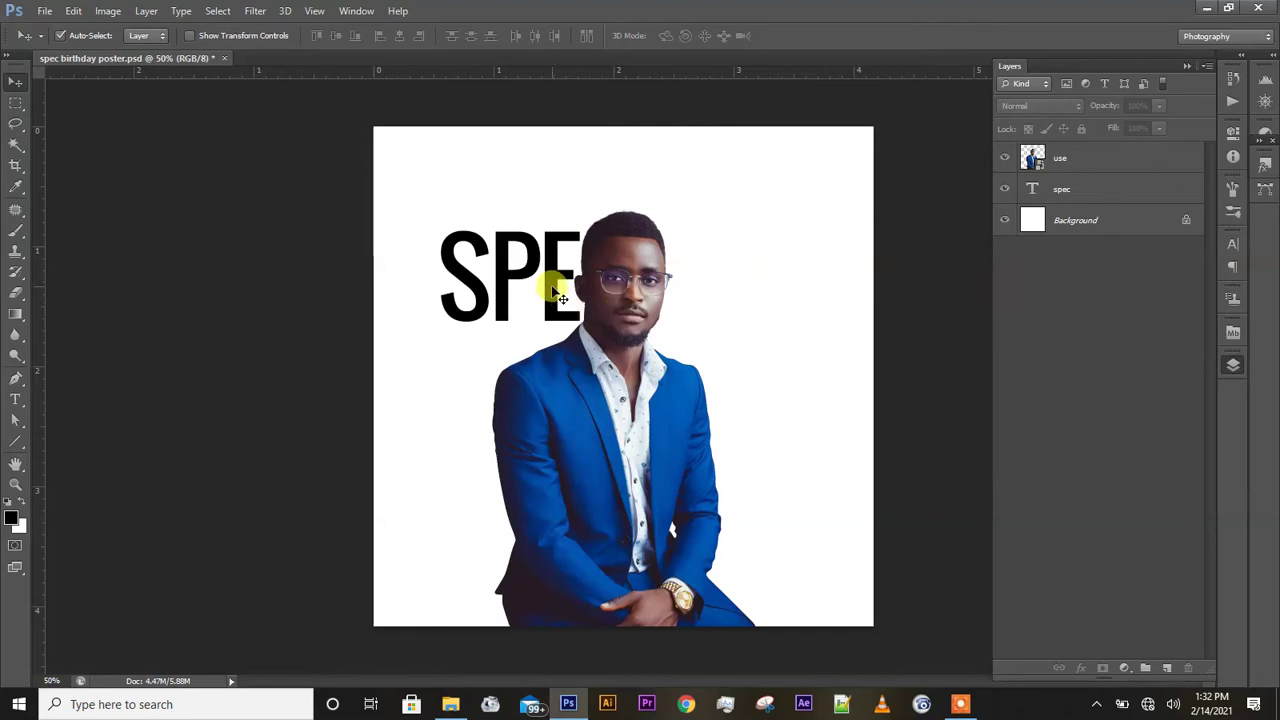
pyautogui.moveTo(550, 292); pyautogui.dragTo(507, 220)
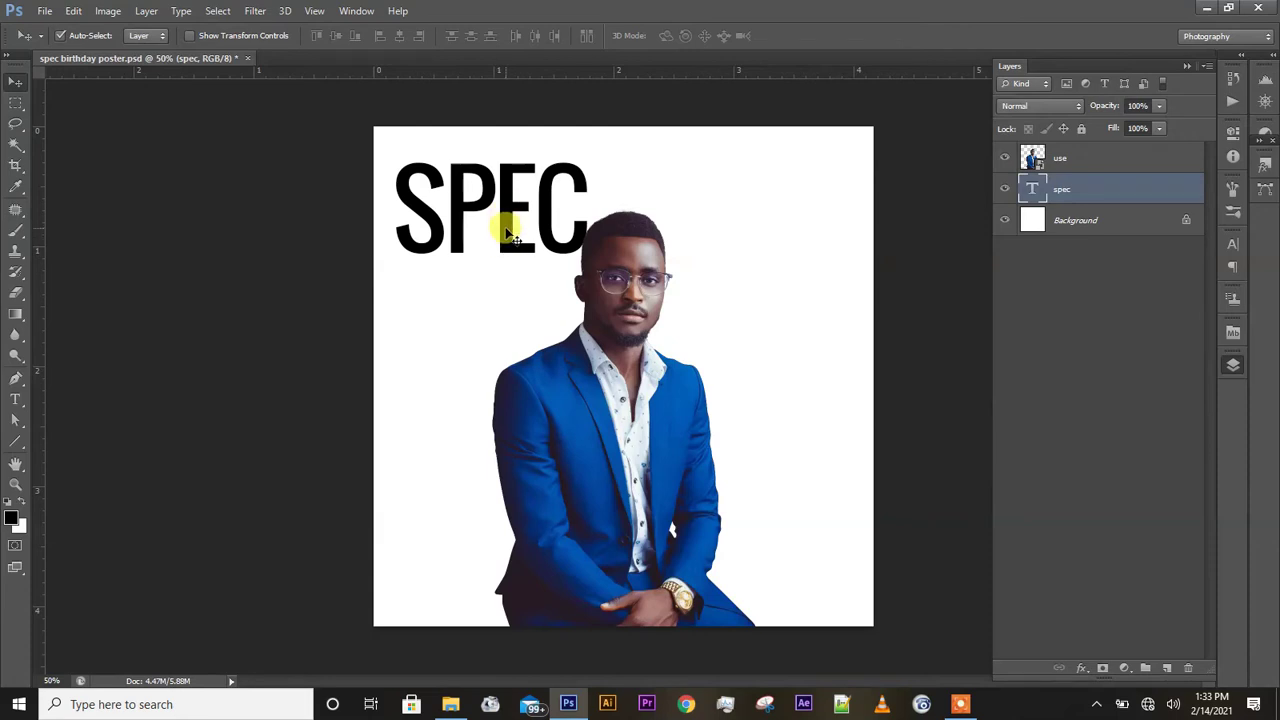
# Try Montserrat as the font of the SPEC text
pyautogui.hotkey('ctrl', '+')
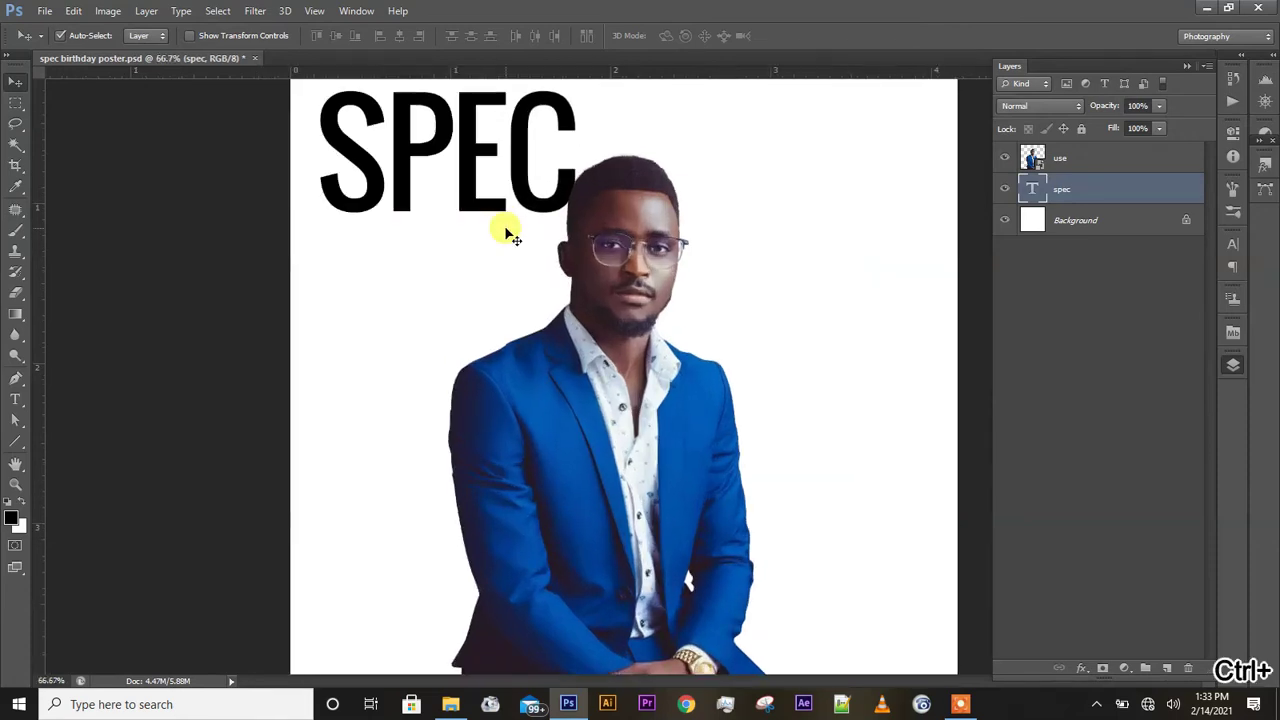
pyautogui.hotkey('ctrl', '+')
pyautogui.scroll(3, 507, 235)
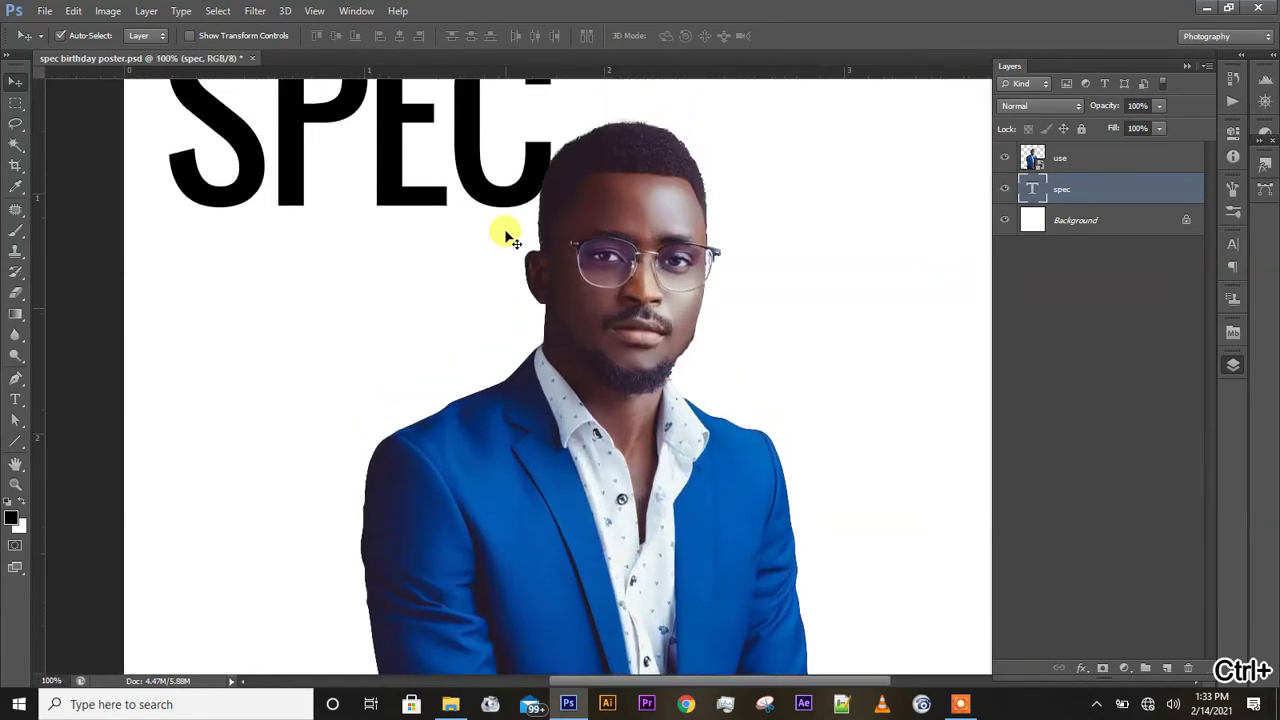
pyautogui.scroll(3, 507, 235)
pyautogui.hscroll(-3, 507, 235)
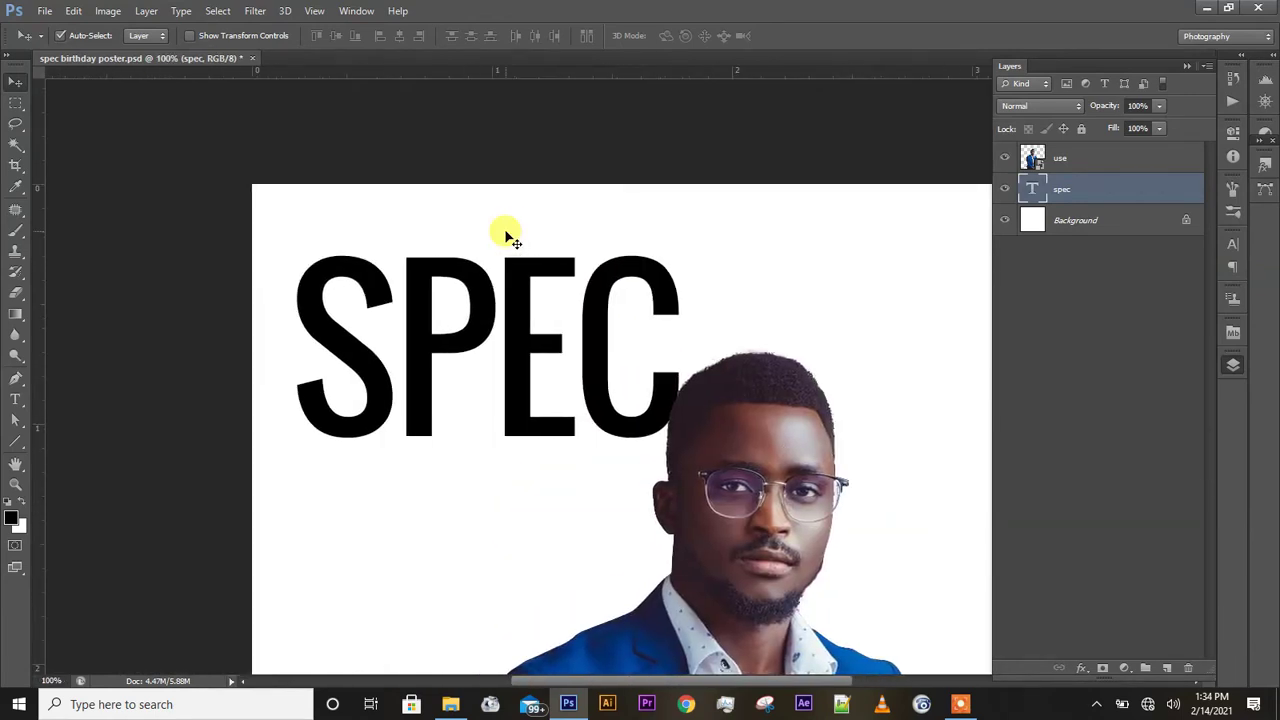
pyautogui.scroll(-1, 507, 235)
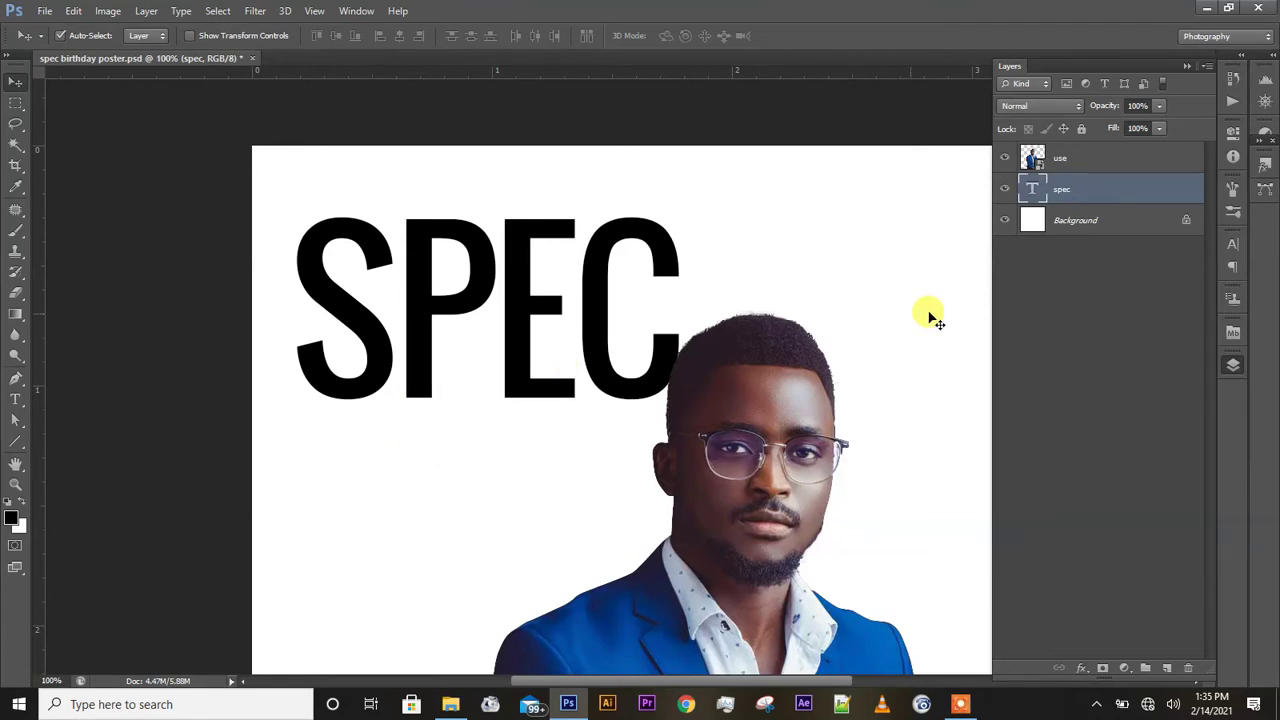
pyautogui.click(1235, 247)
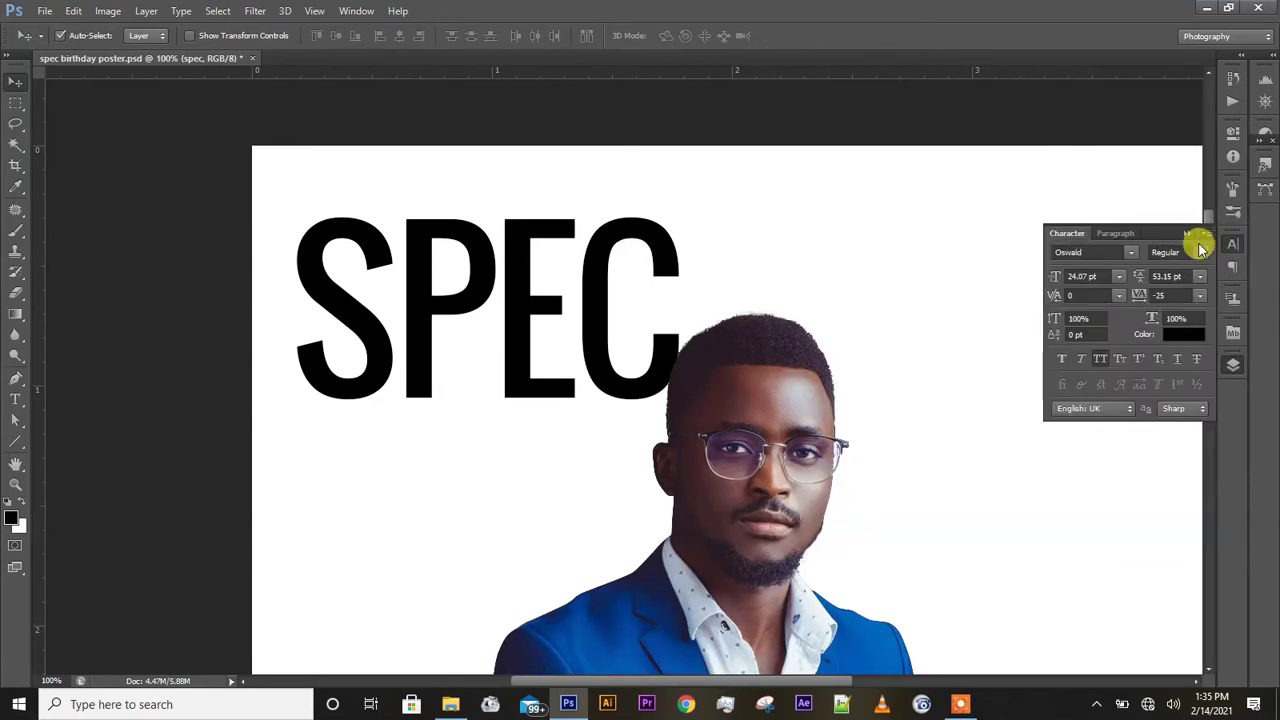
pyautogui.click(1080, 256)
pyautogui.write('mon')
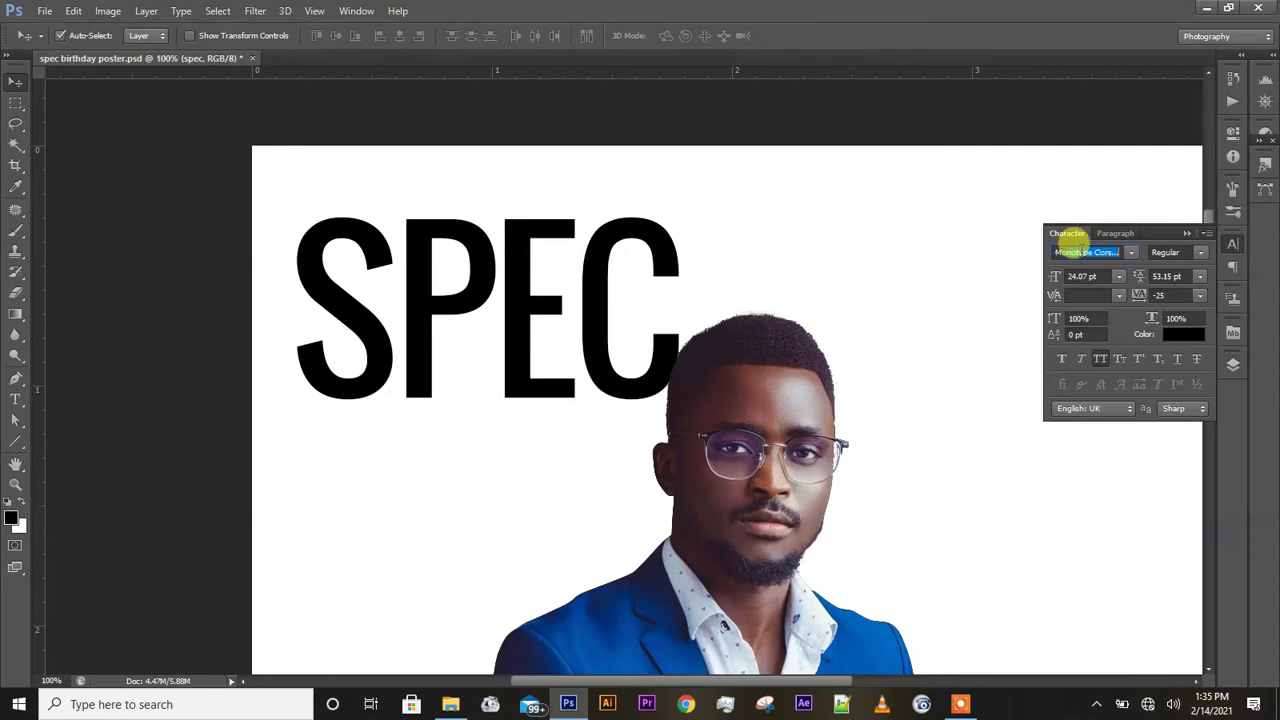
pyautogui.write('tserrat')
pyautogui.press('Return')
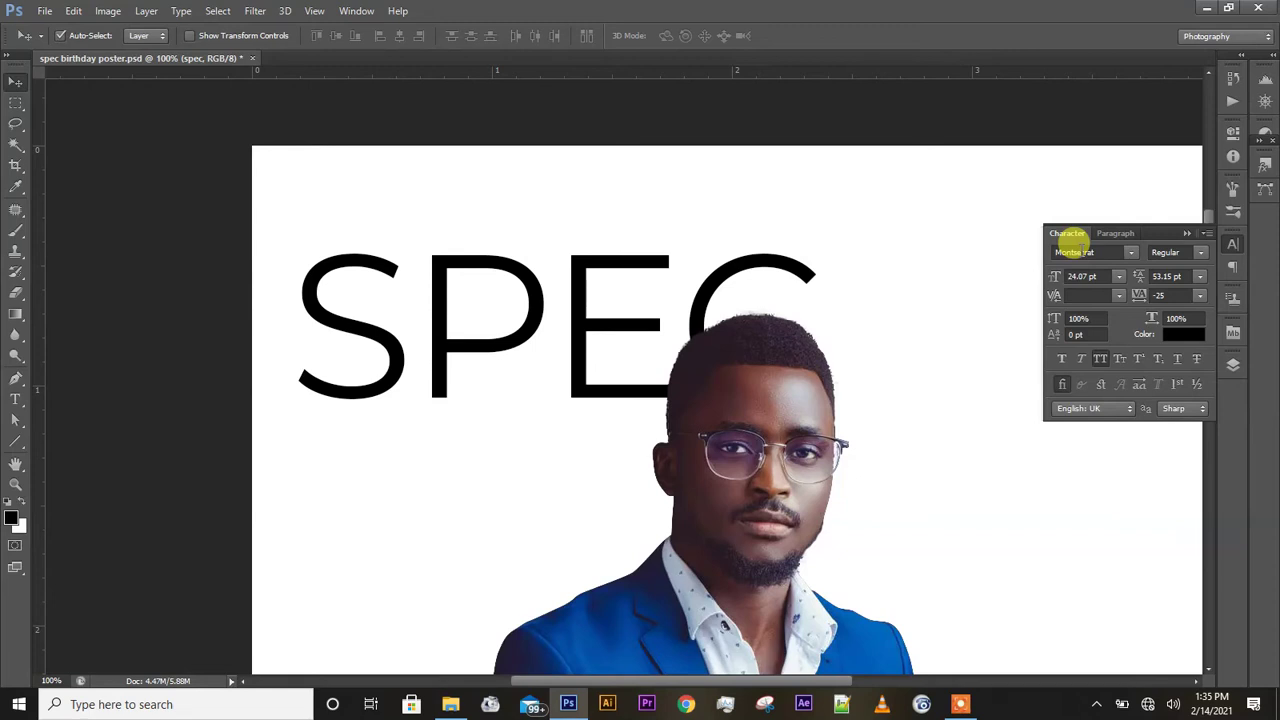
# Undo the font change on the SPEC text and close the character settings
pyautogui.click(1070, 250)
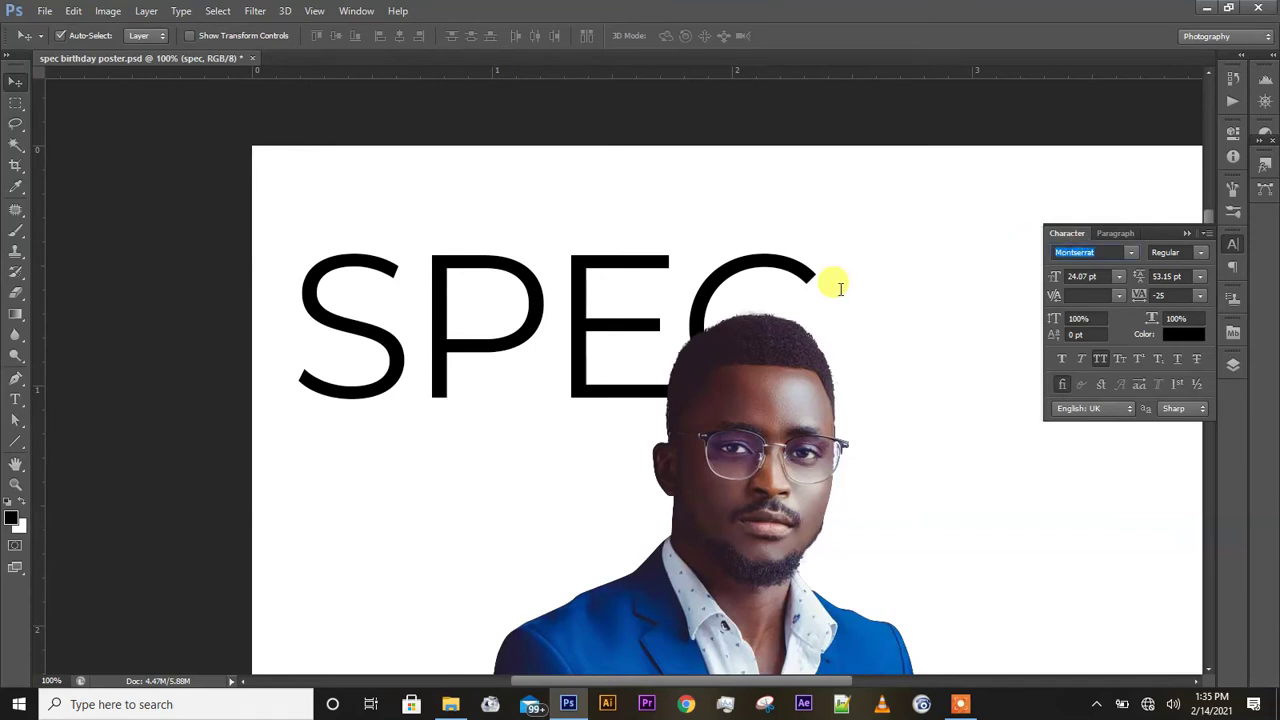
pyautogui.click(655, 330)
pyautogui.hotkey('ctrl', 'alt', 'z')
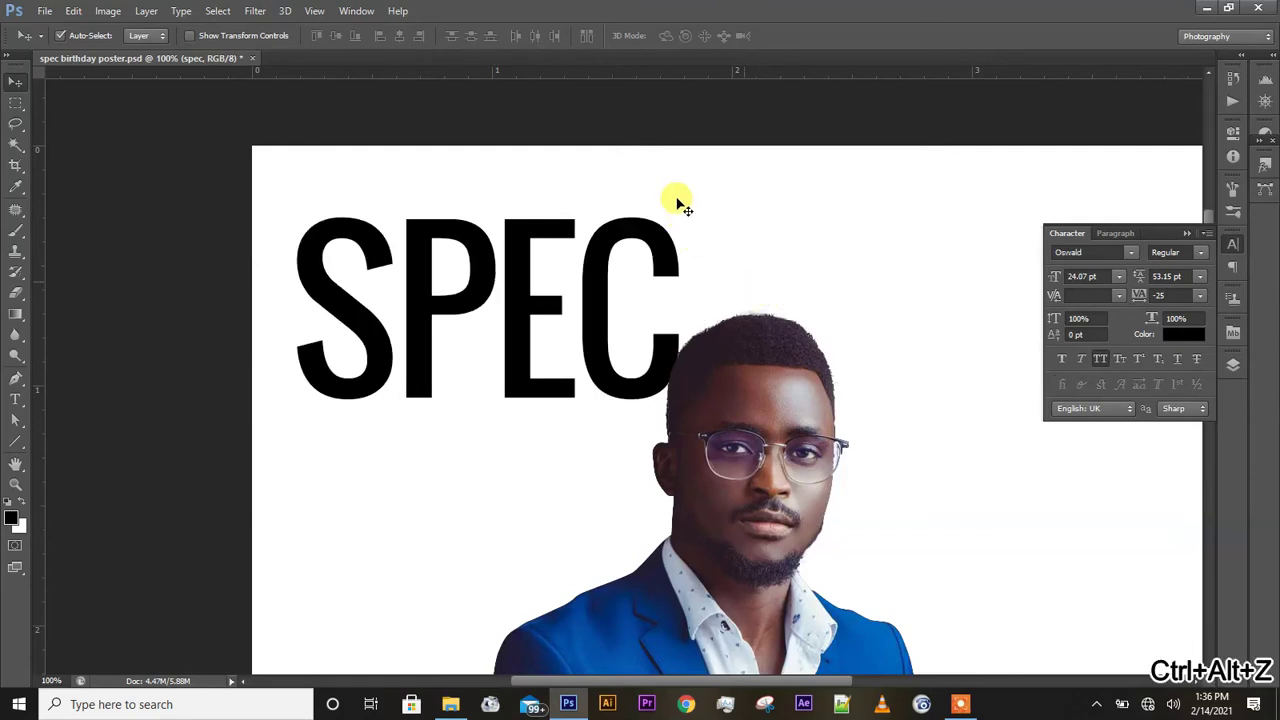
pyautogui.click(1189, 234)
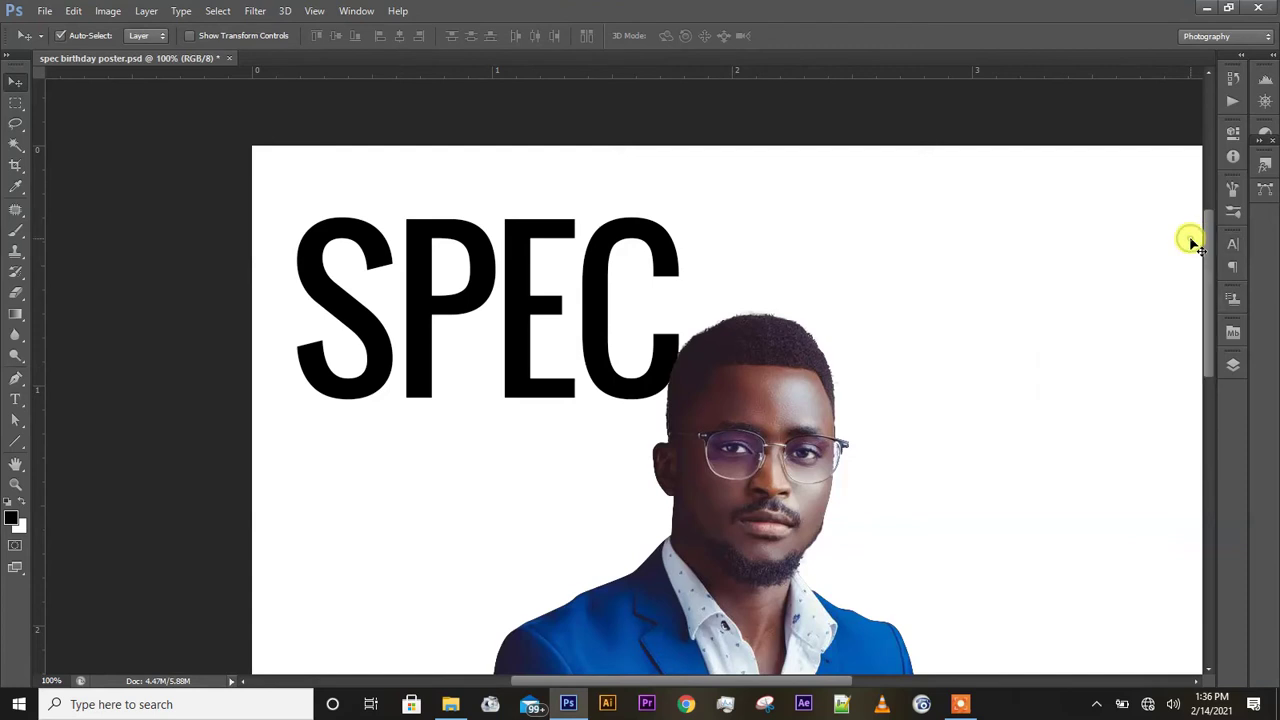
# Examine the letterforms and spacing of the SPEC text up close, and how it sits on the whole poster
pyautogui.click(665, 256)
pyautogui.click(468, 362)
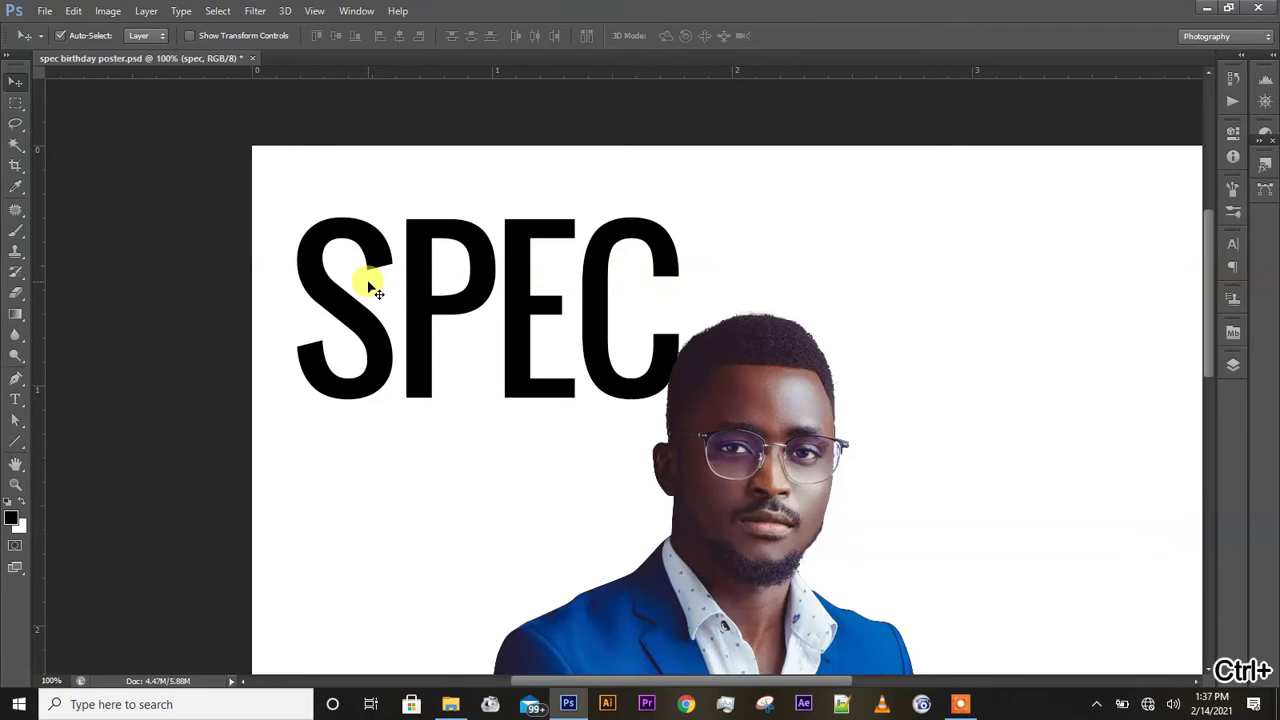
pyautogui.hotkey('ctrl', '+')
pyautogui.scroll(2, 370, 287)
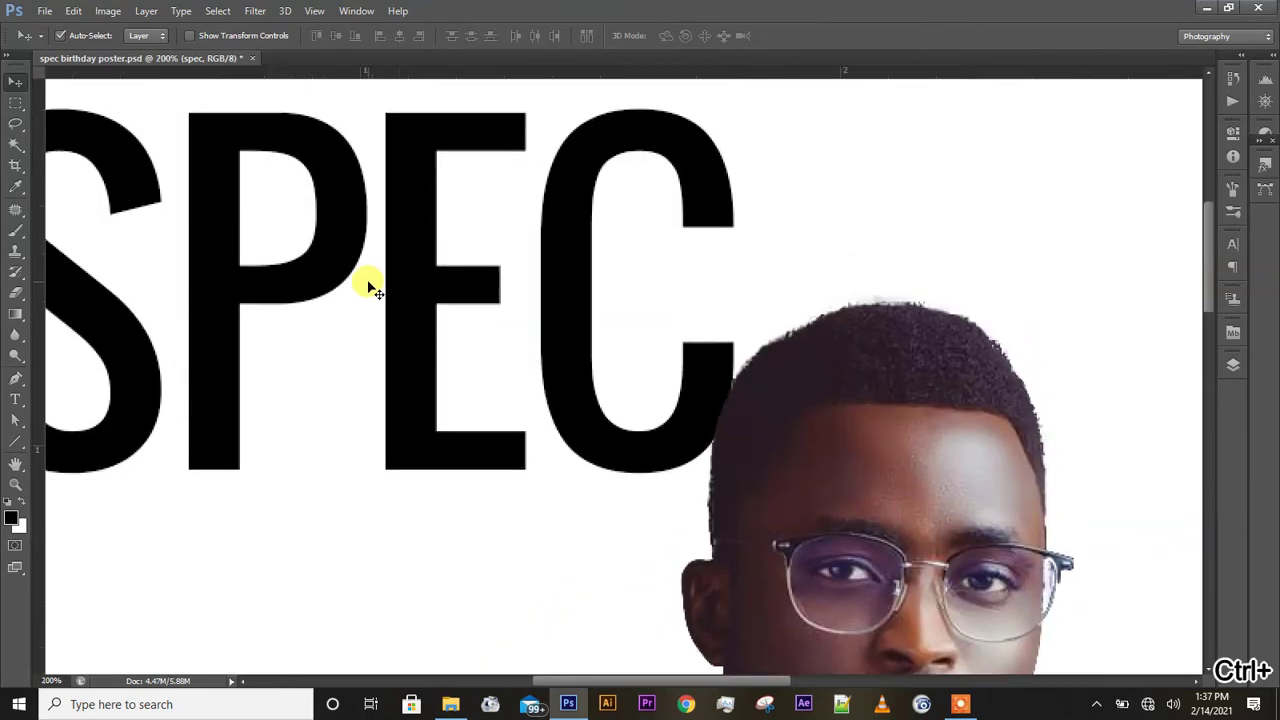
pyautogui.hscroll(-5, 370, 287)
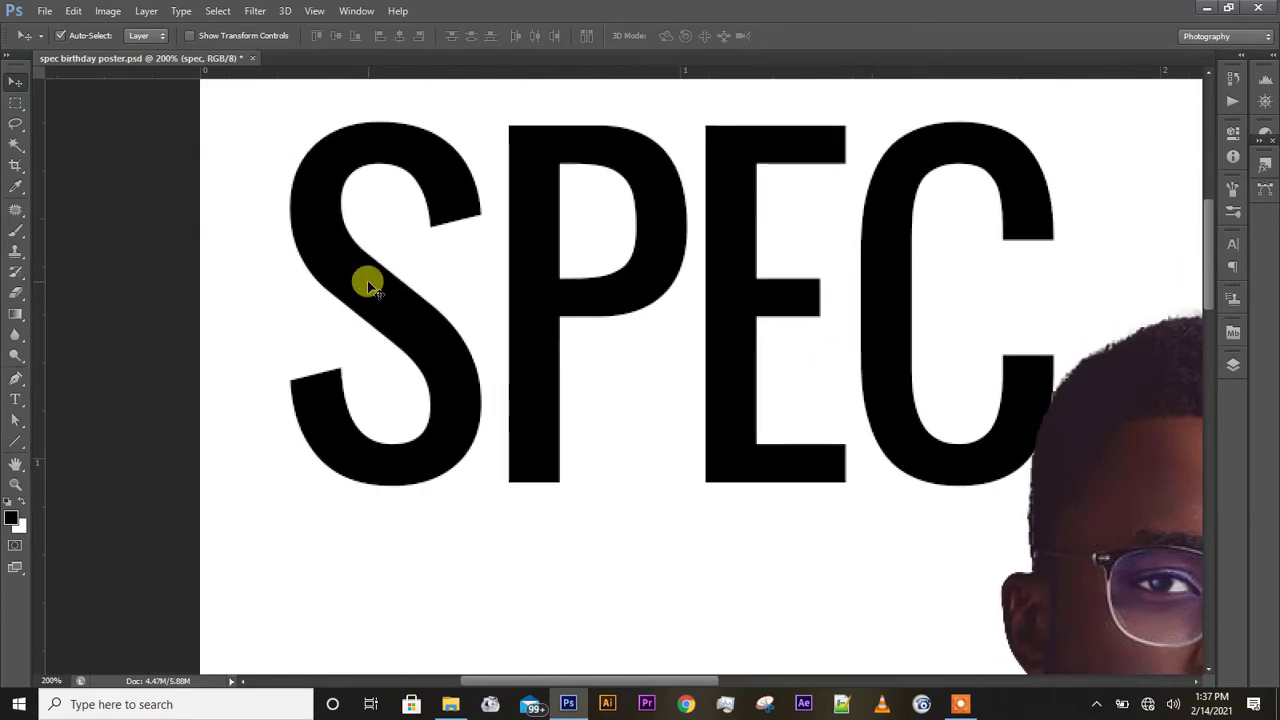
pyautogui.hscroll(1, 368, 286)
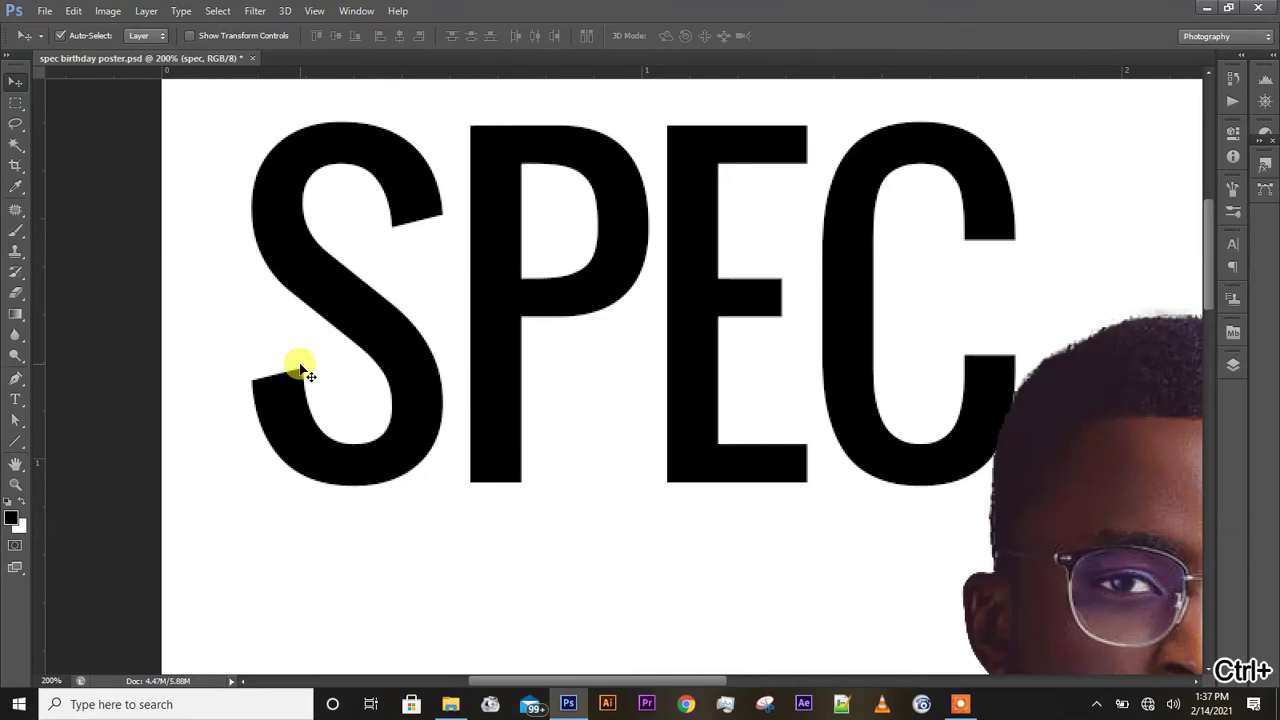
pyautogui.hotkey('ctrl', '-')
pyautogui.hotkey('ctrl', '-')
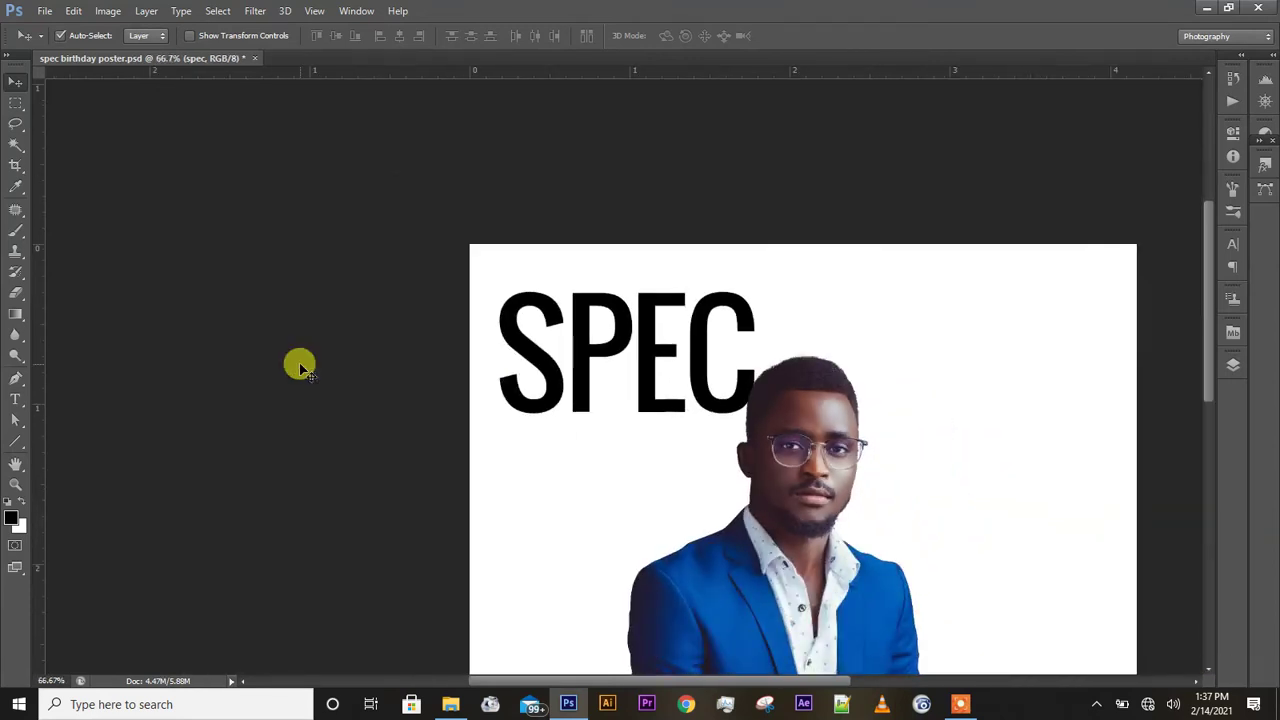
pyautogui.hotkey('ctrl', '0')
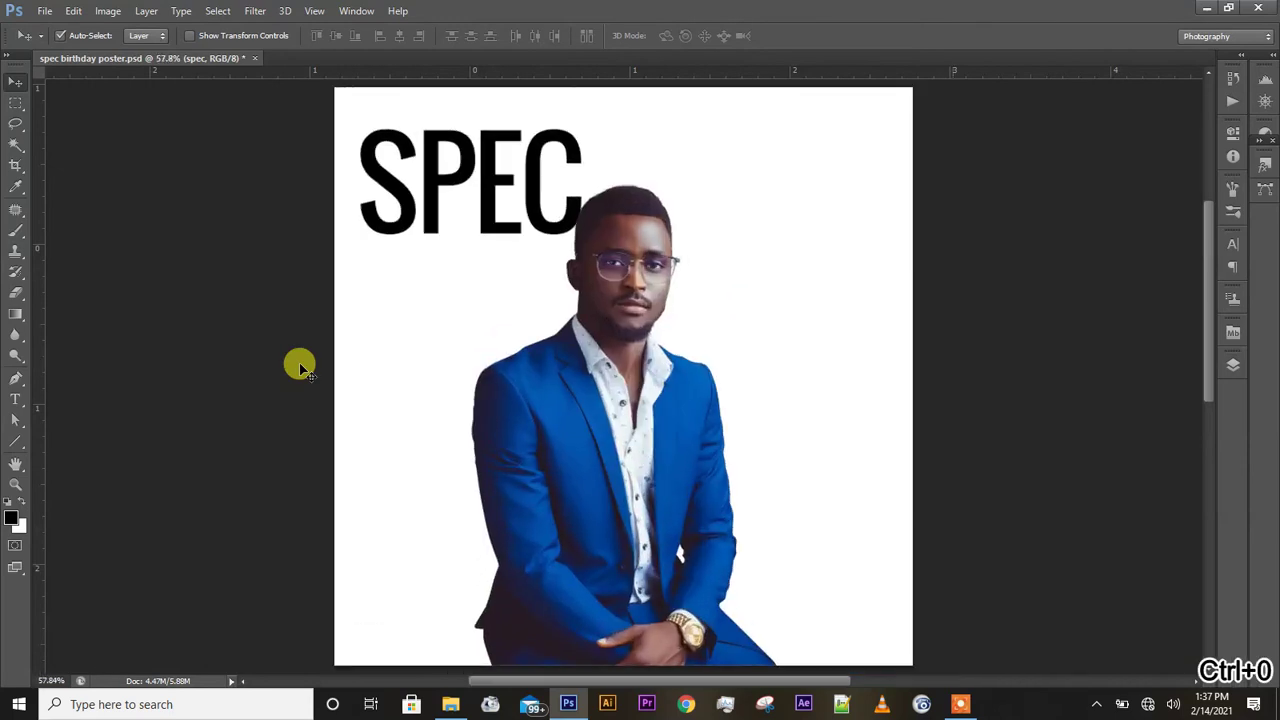
pyautogui.hotkey('ctrl', '-')
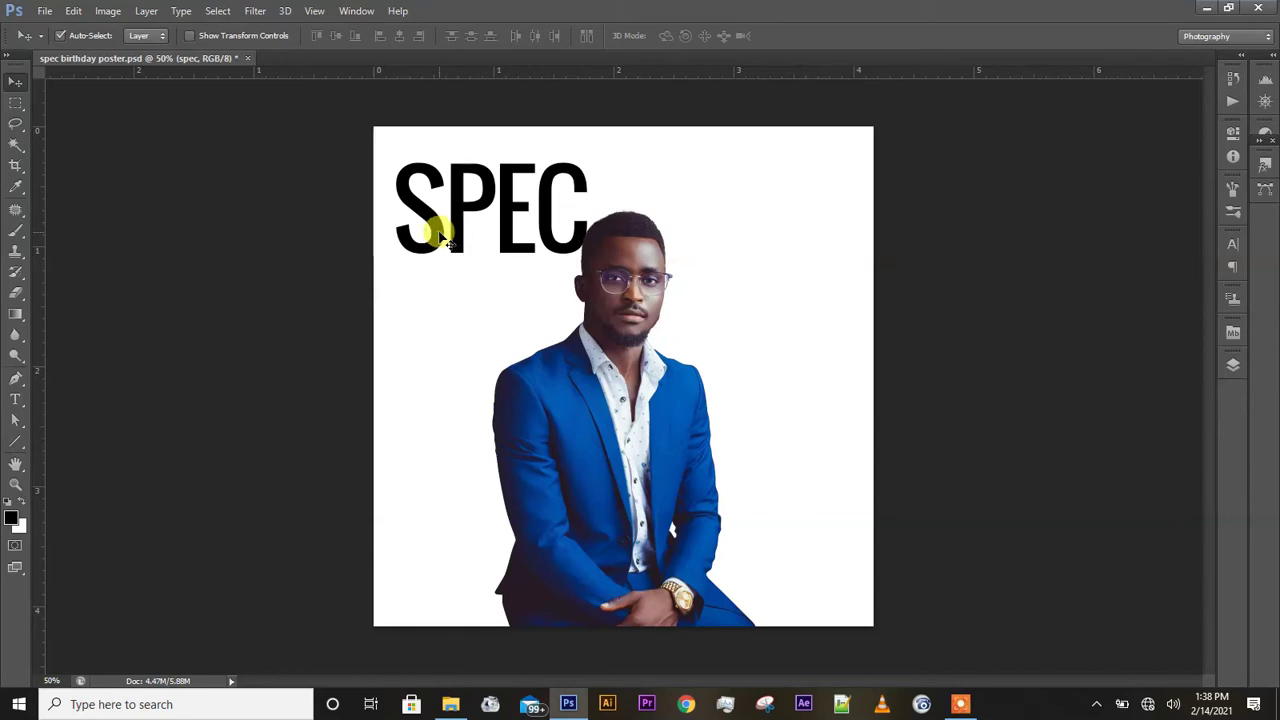
# Move the SPEC text down beside the man's face, partly behind his head, and start a free transform on it
pyautogui.moveTo(440, 237); pyautogui.dragTo(462, 314)
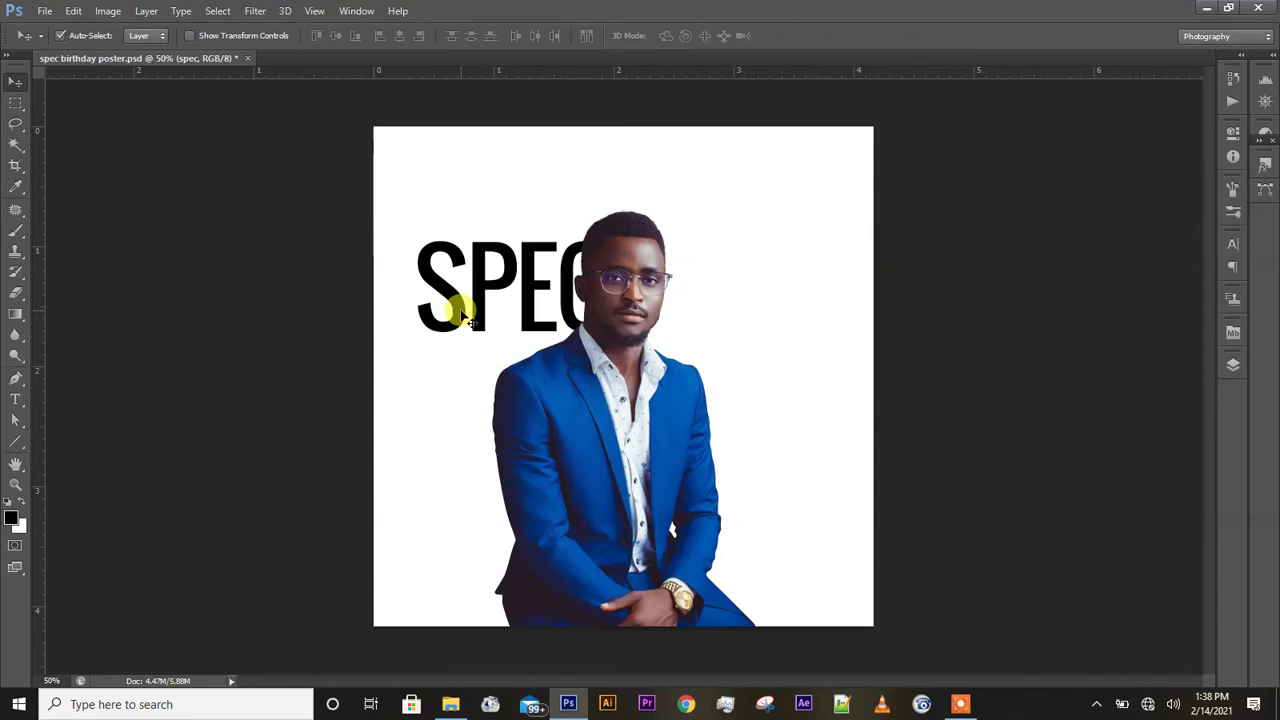
pyautogui.hotkey('ctrl', 't')
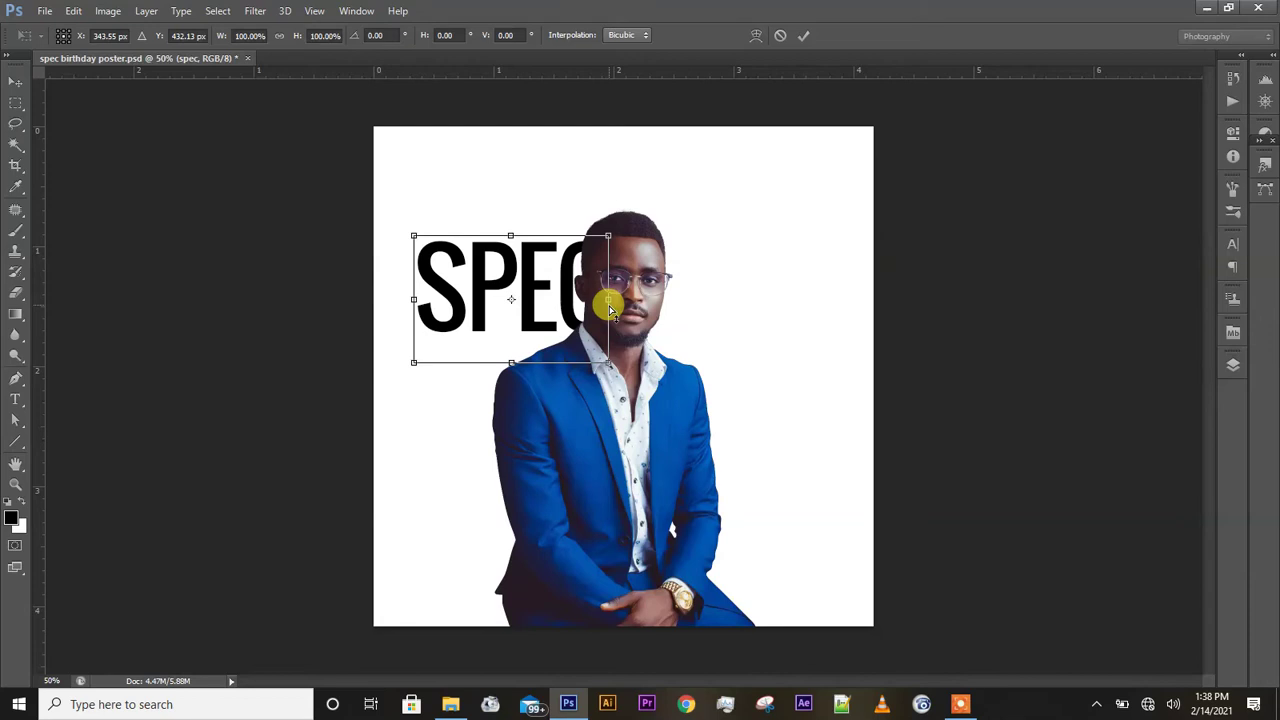
# Try vertical skews of about -8.9° and -4.9° on the SPEC text and undo them
pyautogui.moveTo(610, 308); pyautogui.dragTo(611, 290)
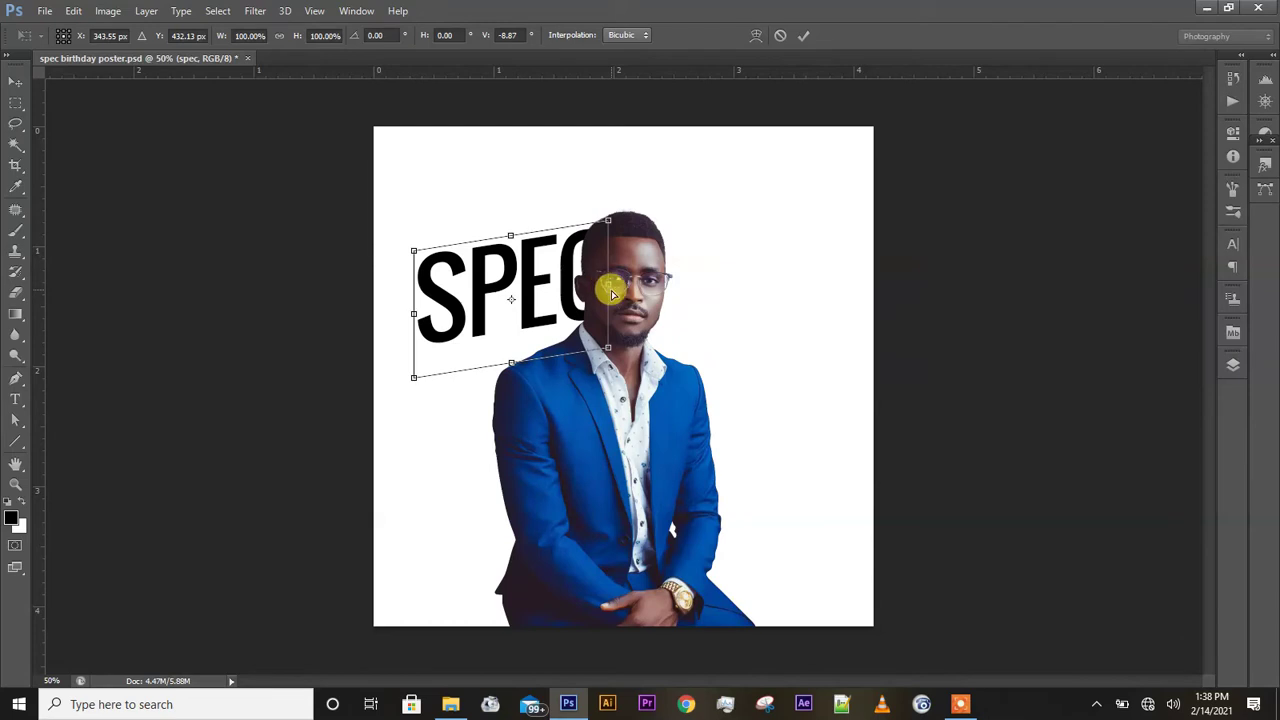
pyautogui.hotkey('ctrl', 'z')
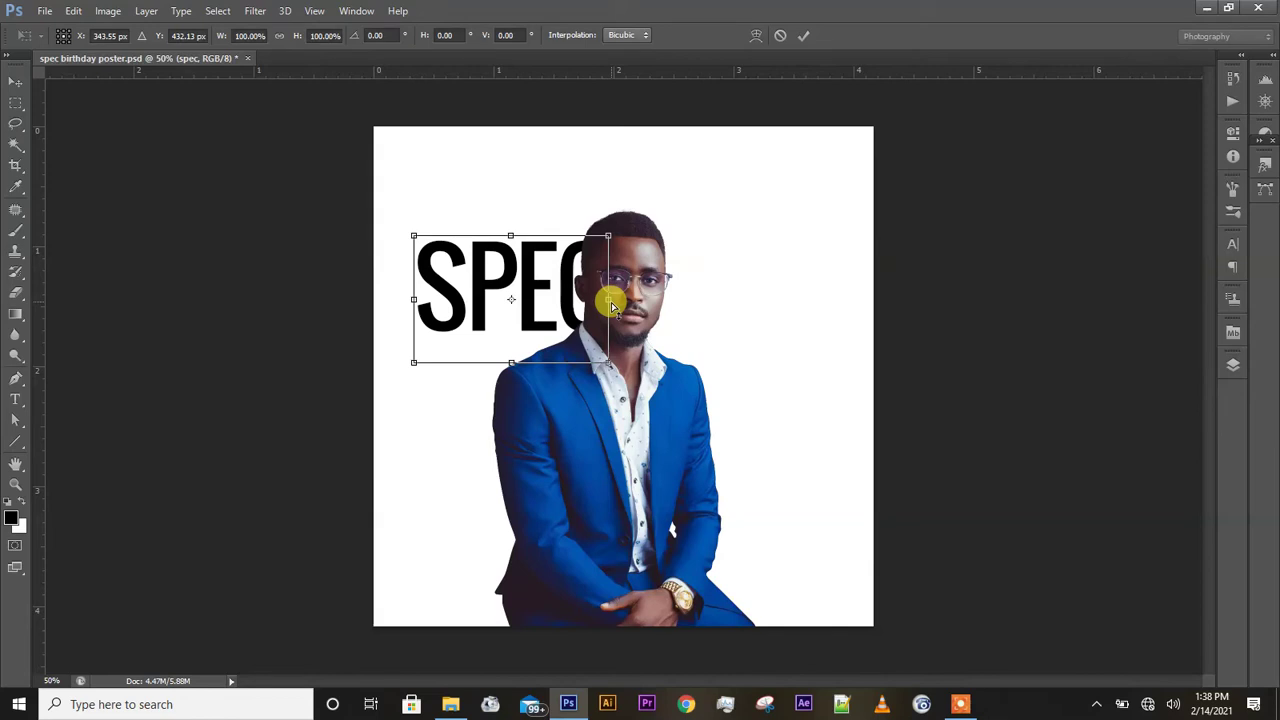
pyautogui.moveTo(612, 304); pyautogui.dragTo(552, 283)
pyautogui.moveTo(556, 261)
pyautogui.mouseDown()
pyautogui.moveTo(560, 320)
pyautogui.moveTo(575, 265)
pyautogui.moveTo(563, 252)
pyautogui.moveTo(550, 358)
pyautogui.moveTo(563, 257)
pyautogui.moveTo(563, 306)
pyautogui.moveTo(567, 277)
pyautogui.mouseUp()
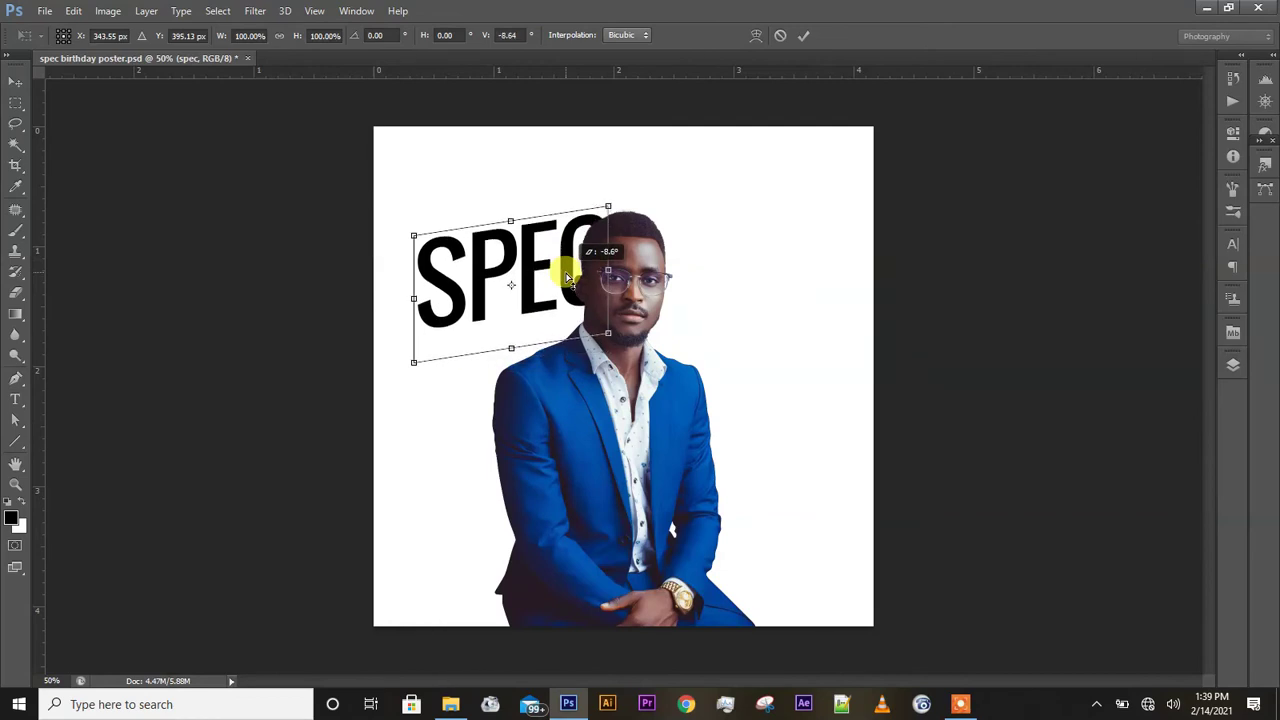
pyautogui.moveTo(567, 277)
pyautogui.mouseDown()
pyautogui.moveTo(567, 260)
pyautogui.moveTo(570, 297)
pyautogui.moveTo(567, 259)
pyautogui.moveTo(573, 289)
pyautogui.mouseUp()
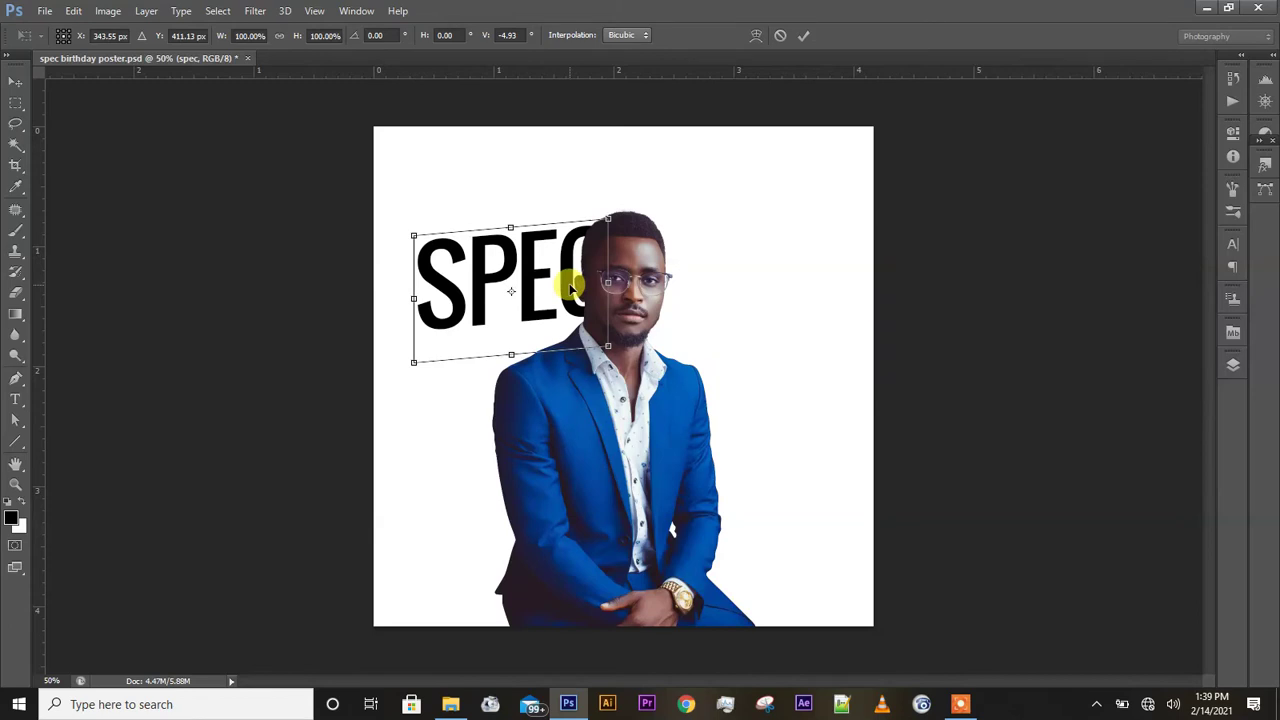
pyautogui.hotkey('ctrl', 'z')
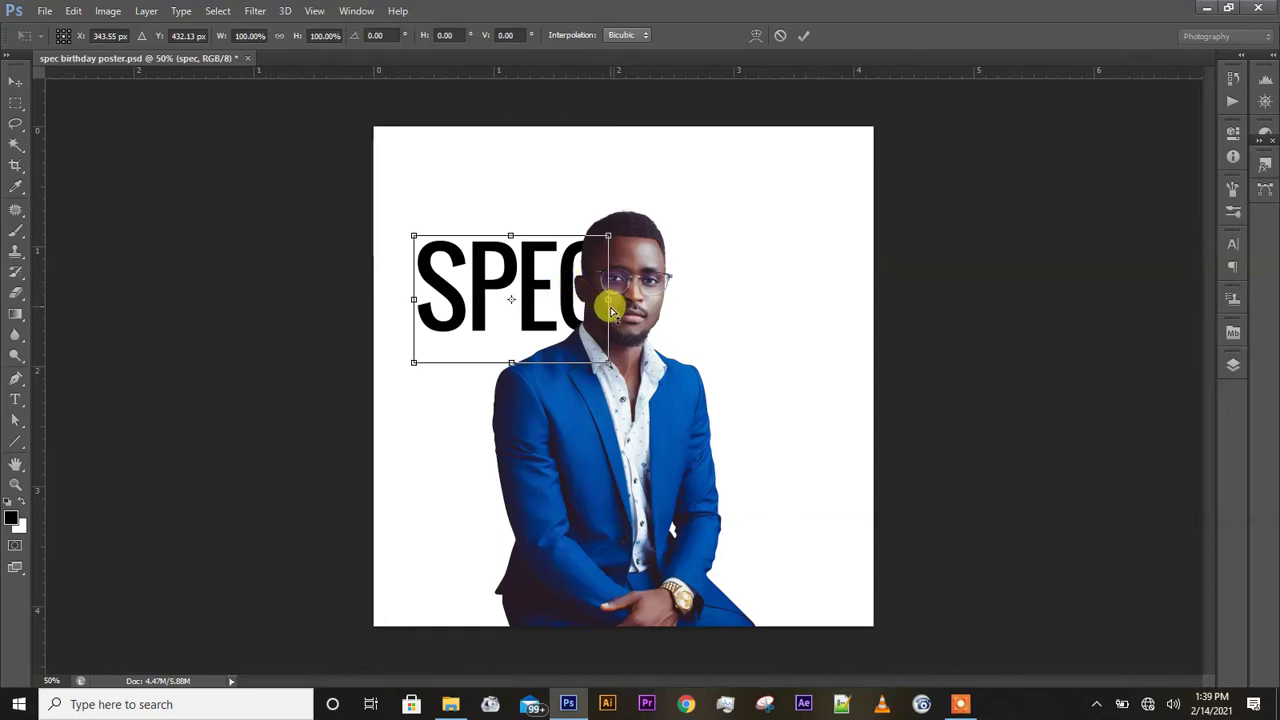
# Skew the SPEC text vertically by about -13° so it slants upward towards the man's head, and apply the transform
pyautogui.moveTo(612, 312); pyautogui.dragTo(608, 275)
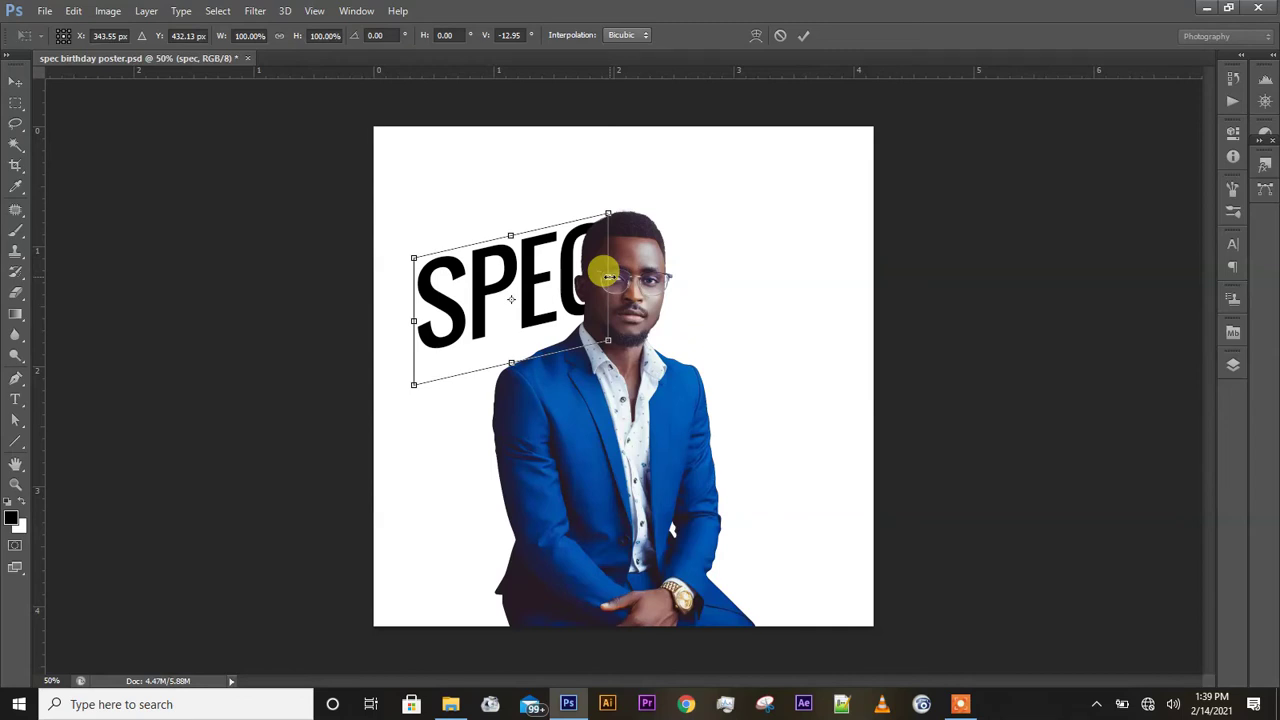
pyautogui.press('Return')
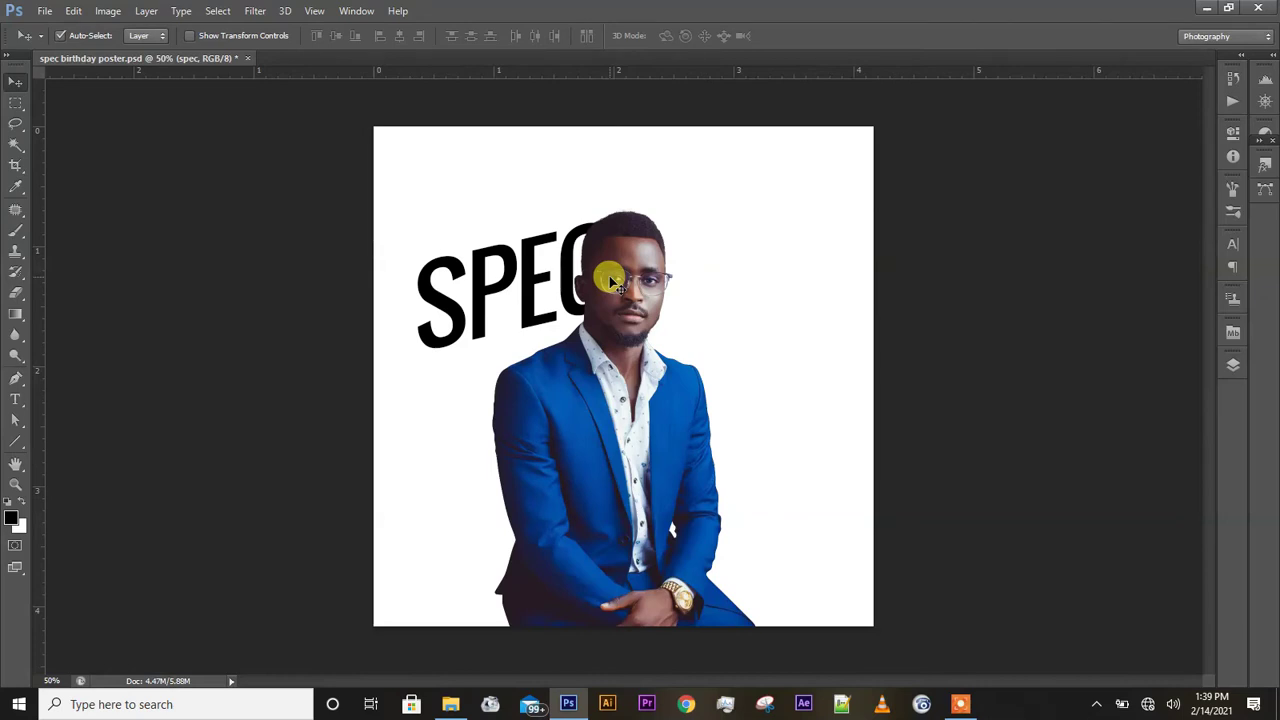
# Free-transform the SPEC text and enlarge it proportionally about its centre to about 202%
pyautogui.hotkey('ctrl', 't')
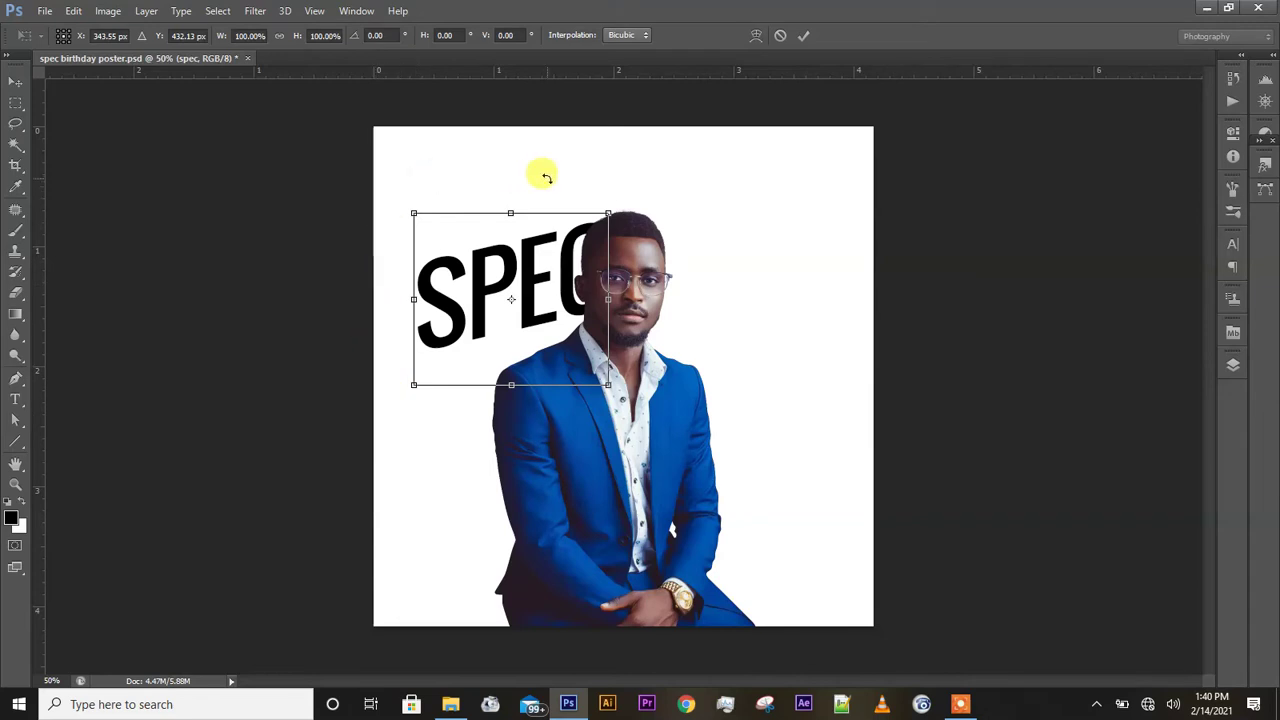
pyautogui.click(278, 36)
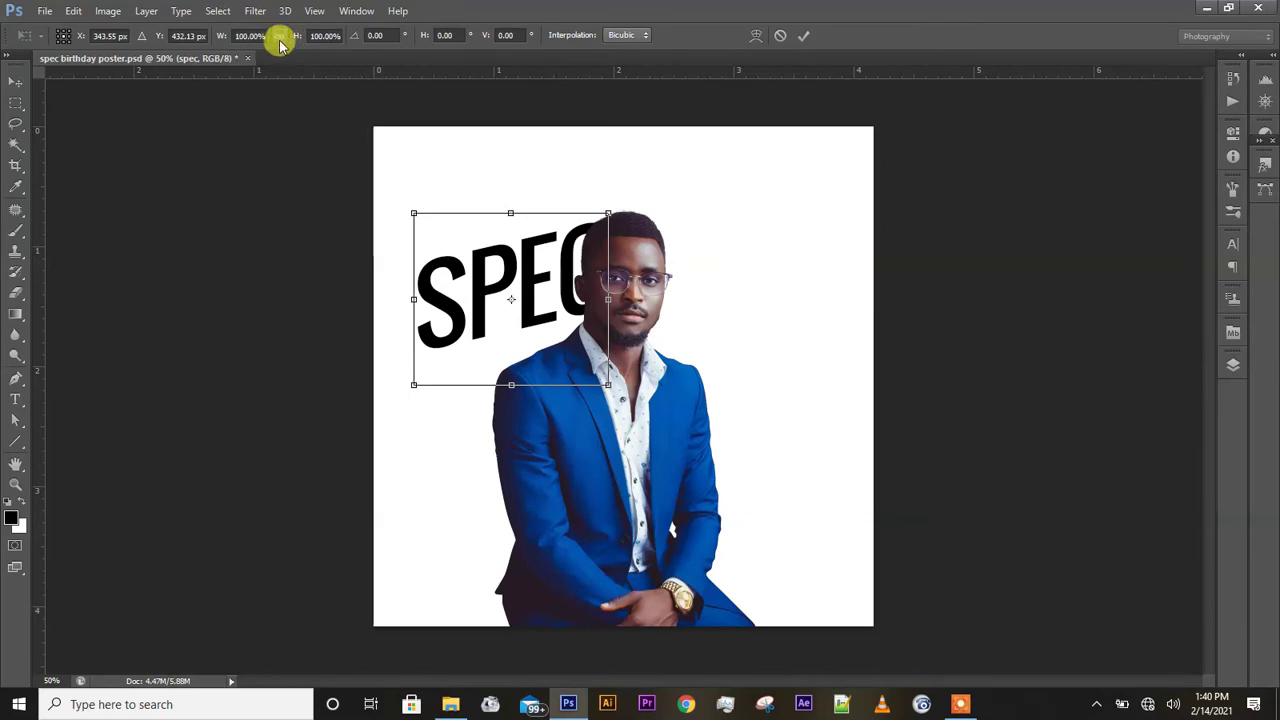
pyautogui.click(280, 38)
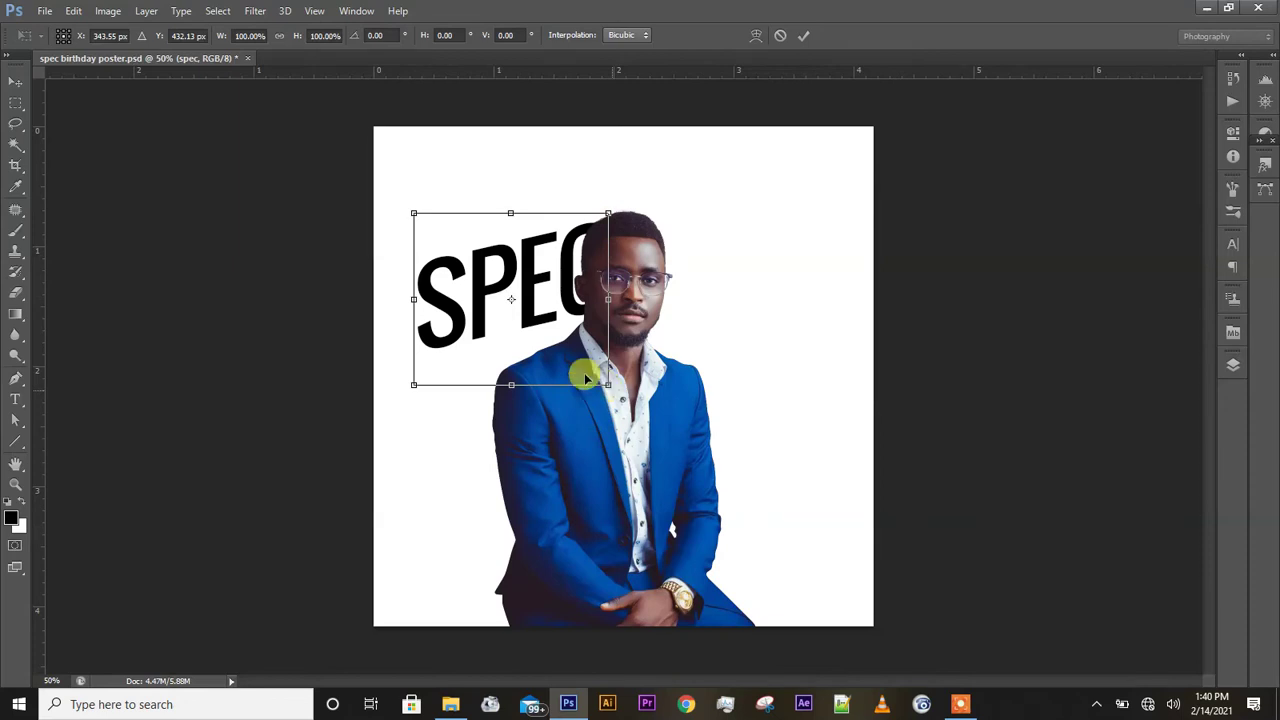
pyautogui.click(278, 40)
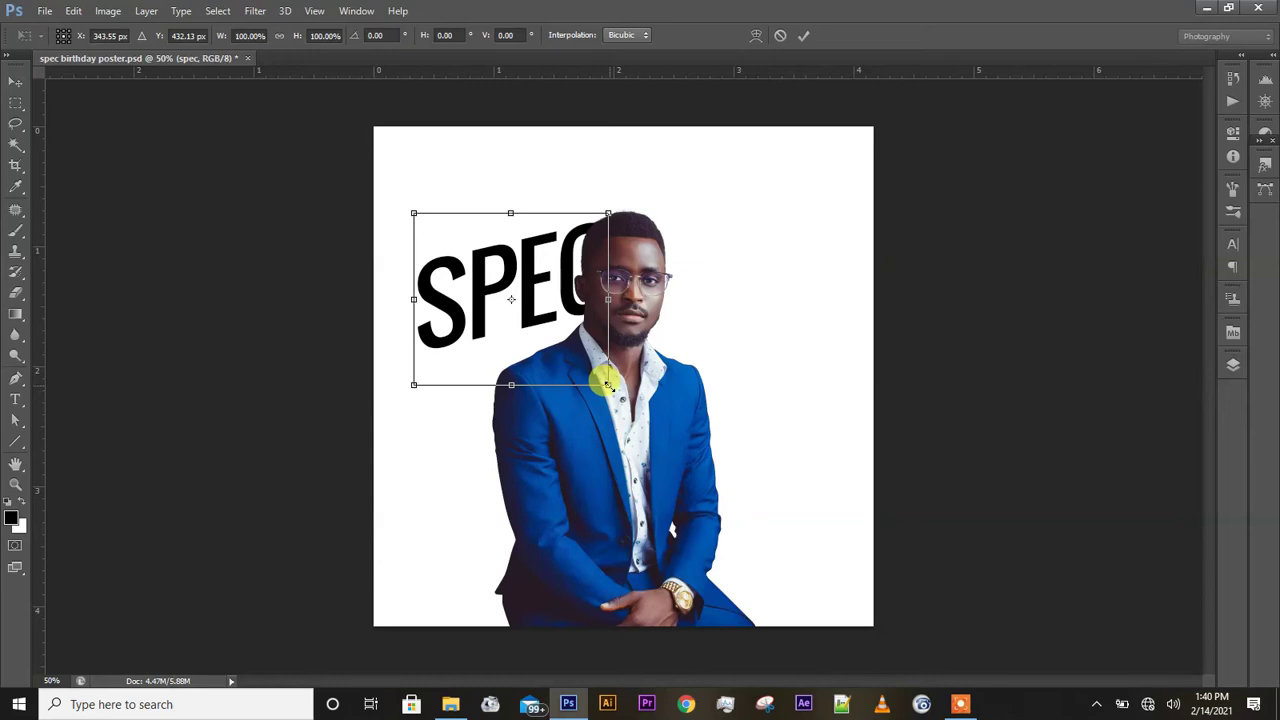
pyautogui.moveTo(609, 380); pyautogui.dragTo(757, 418)
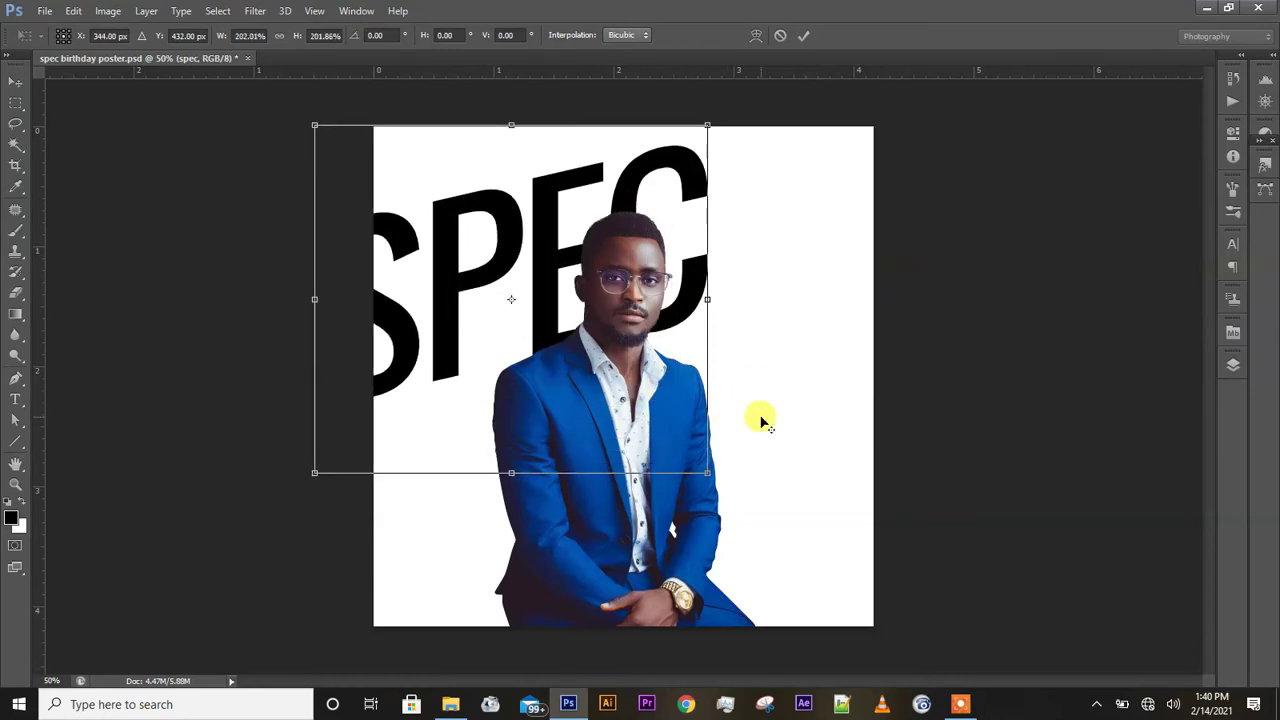
# Shift the enlarged SPEC text horizontally to X 604 px so the word extends on both sides of the man's head
pyautogui.hotkey('shift', 'Right')
pyautogui.hotkey('shift', 'Right')
pyautogui.hotkey('shift', 'Right')
pyautogui.hotkey('shift', 'Right')
pyautogui.hotkey('shift', 'Right')
pyautogui.hotkey('shift', 'Right')
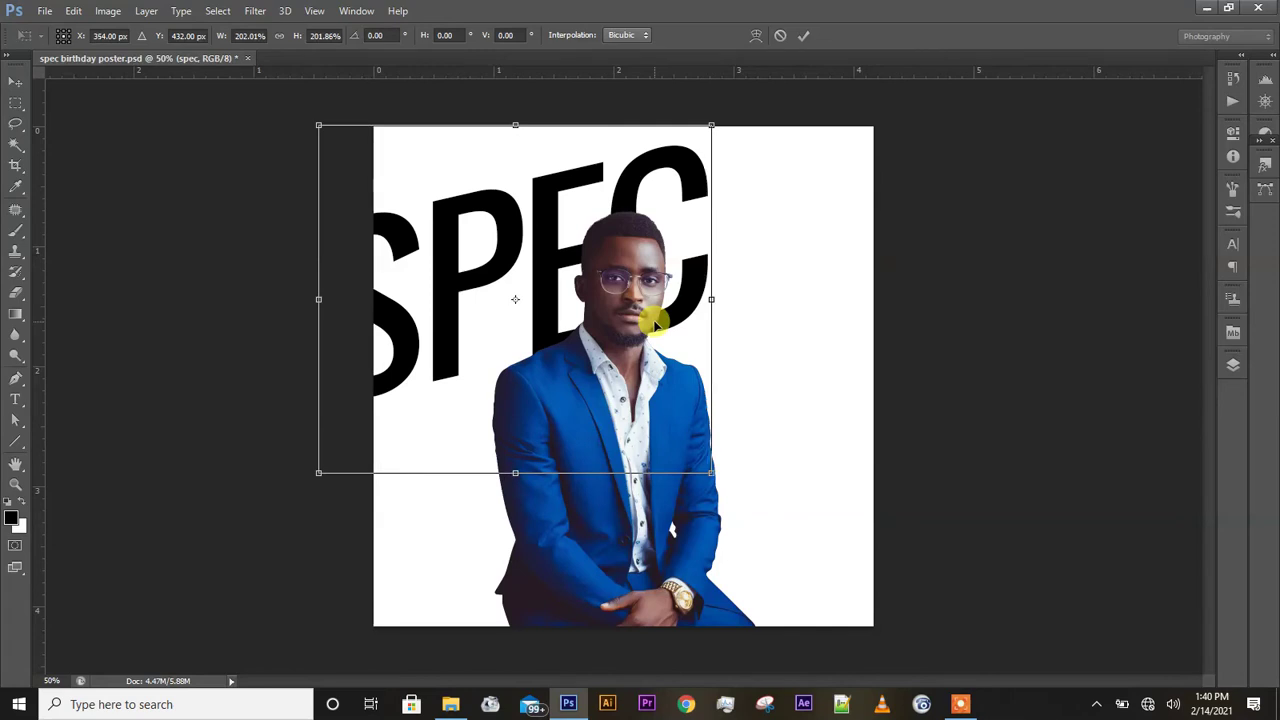
pyautogui.hotkey('shift', 'Right')
pyautogui.hotkey('shift', 'Right')
pyautogui.hotkey('shift', 'Right')
pyautogui.hotkey('shift', 'Right')
pyautogui.hotkey('shift', 'Right')
pyautogui.hotkey('shift', 'Right')
pyautogui.hotkey('shift', 'Right')
pyautogui.hotkey('shift', 'Right')
pyautogui.hotkey('shift', 'Right')
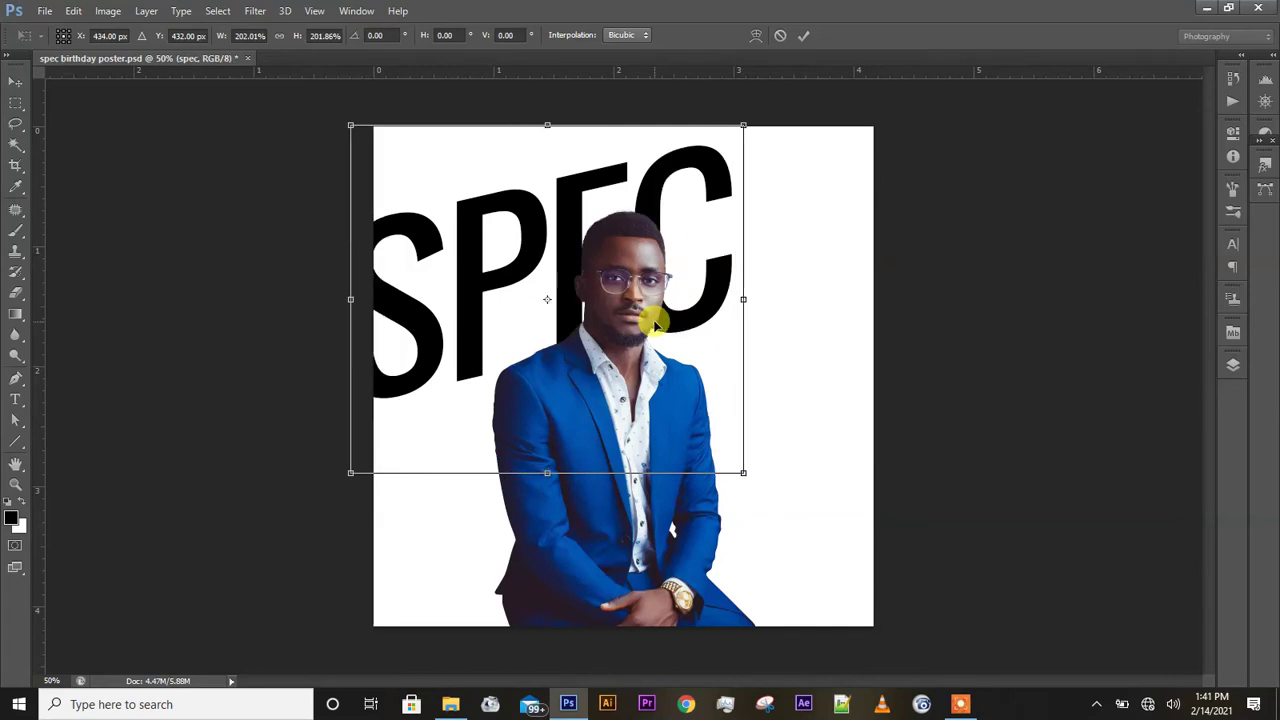
pyautogui.hotkey('shift', 'Right')
pyautogui.hotkey('shift', 'Right')
pyautogui.hotkey('shift', 'Right')
pyautogui.hotkey('shift', 'Right')
pyautogui.hotkey('shift', 'Right')
pyautogui.hotkey('shift', 'Right')
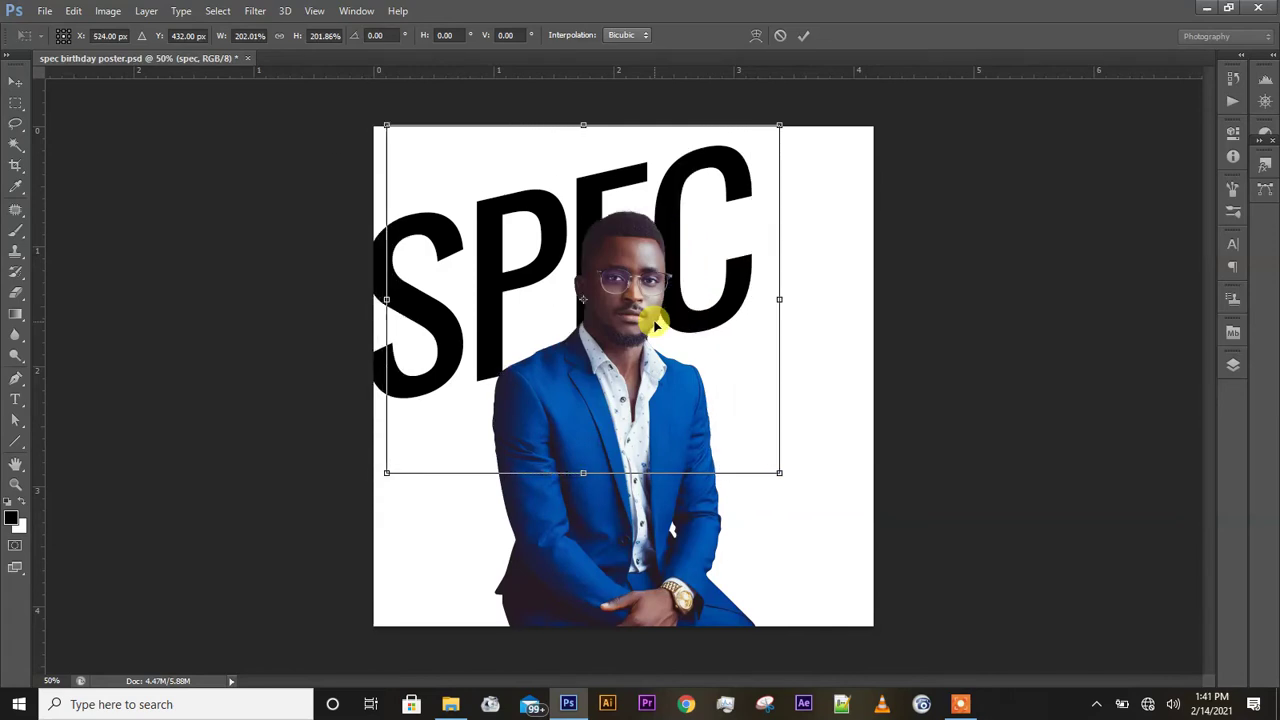
pyautogui.hotkey('shift', 'Right')
pyautogui.hotkey('shift', 'Right')
pyautogui.hotkey('shift', 'Right')
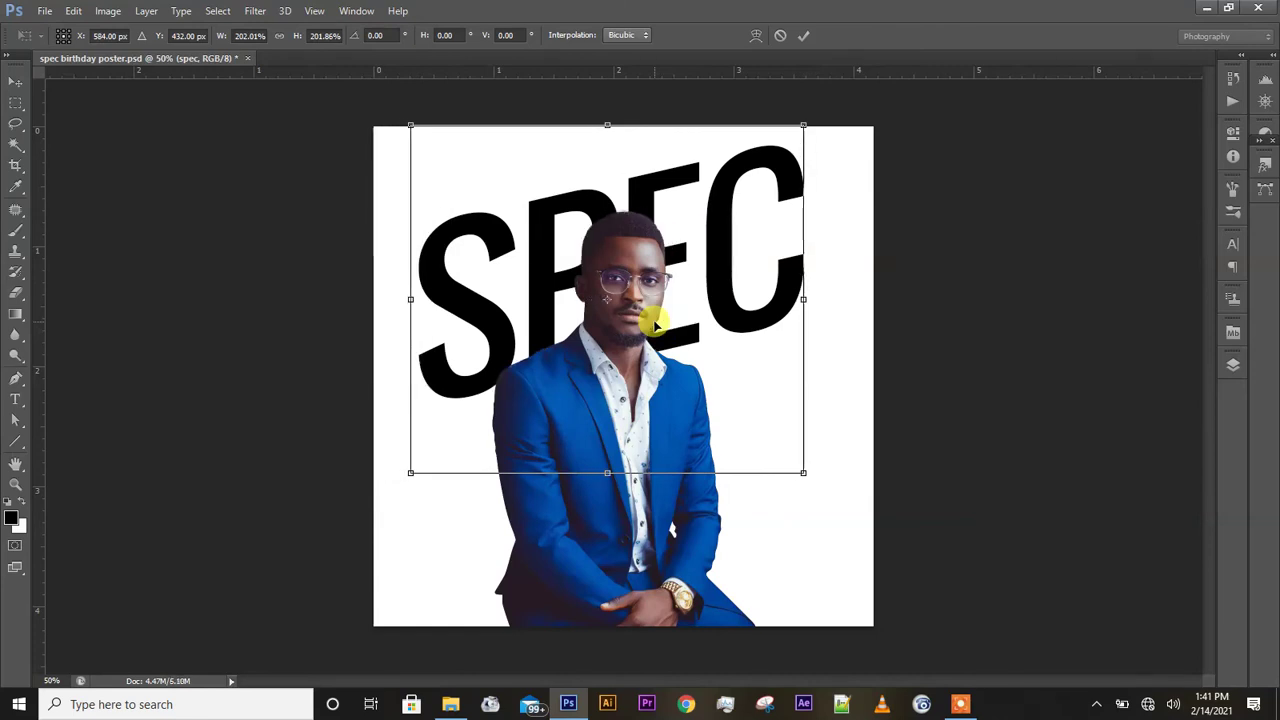
pyautogui.hotkey('shift', 'Right')
pyautogui.hotkey('shift', 'Right')
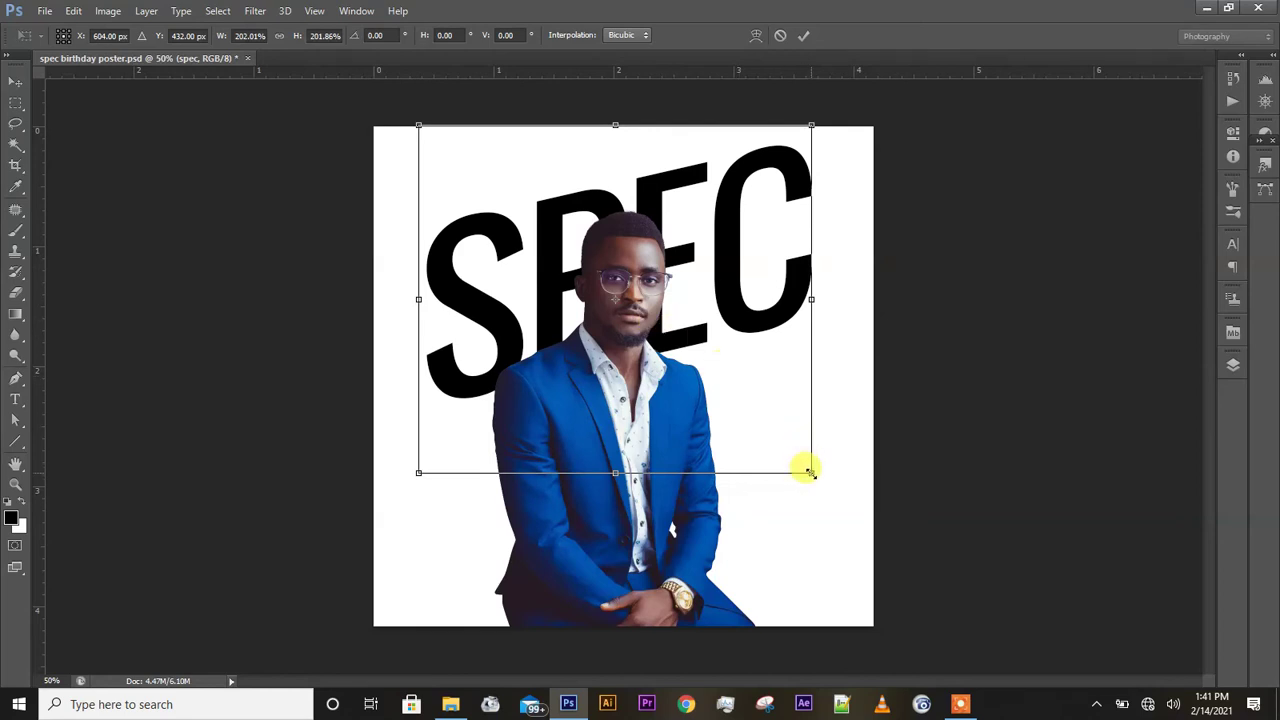
# Enlarge the SPEC text to about 226% and reposition it to X 590 px, Y 472 px behind the man
pyautogui.moveTo(817, 471); pyautogui.dragTo(836, 490)
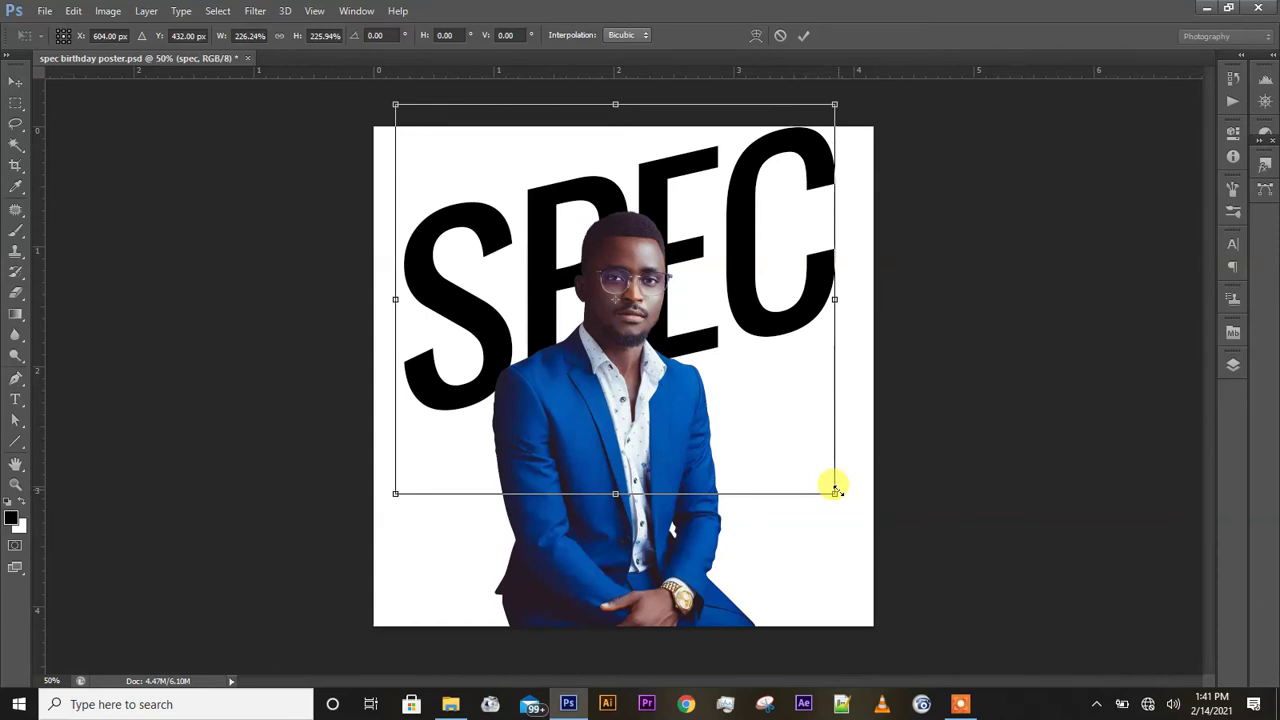
pyautogui.hotkey('shift', 'Down')
pyautogui.hotkey('shift', 'Down')
pyautogui.hotkey('shift', 'Down')
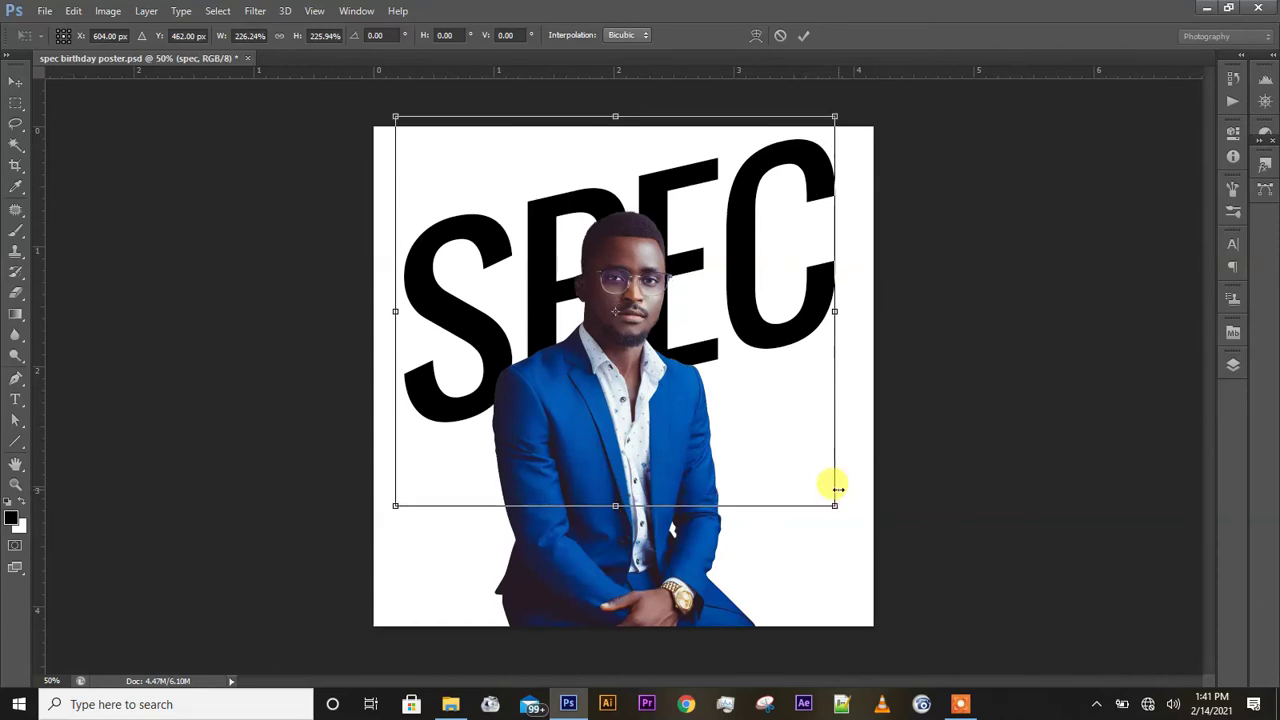
pyautogui.hotkey('shift', 'Left')
pyautogui.press('Left')
pyautogui.press('Left')
pyautogui.press('Left')
pyautogui.press('Left')
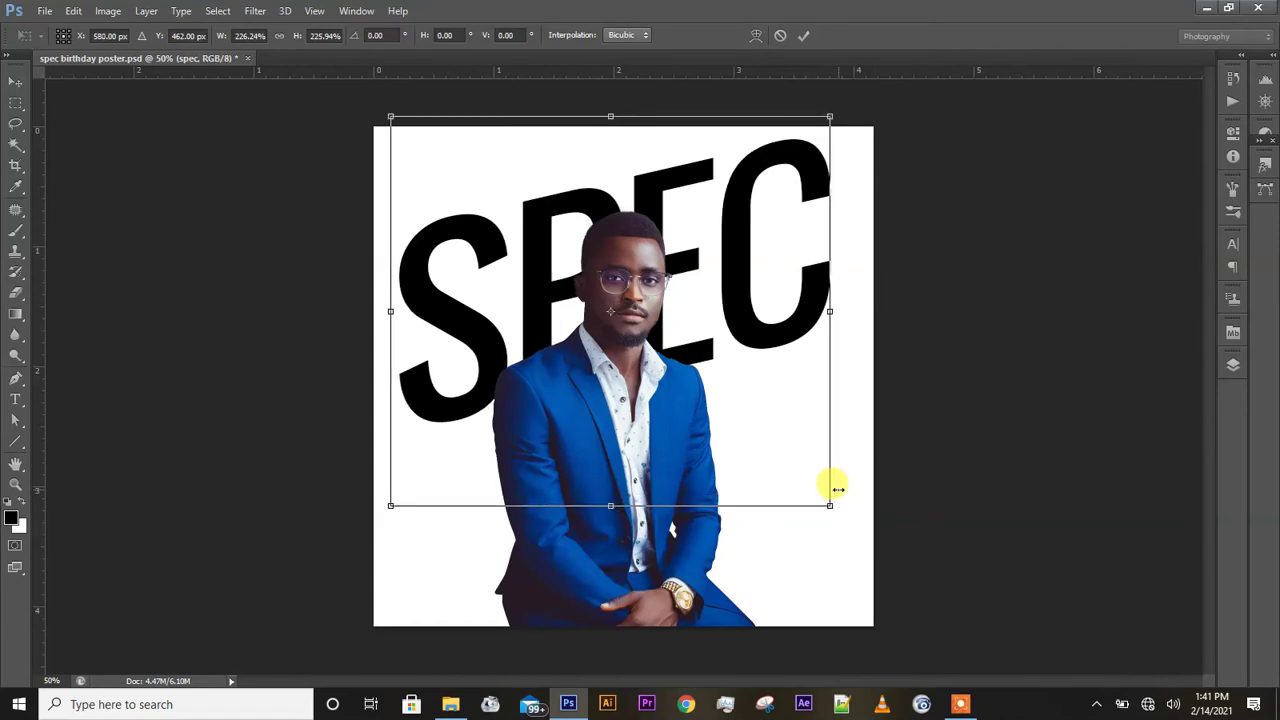
pyautogui.hotkey('shift', 'Left')
pyautogui.hotkey('shift', 'Down')
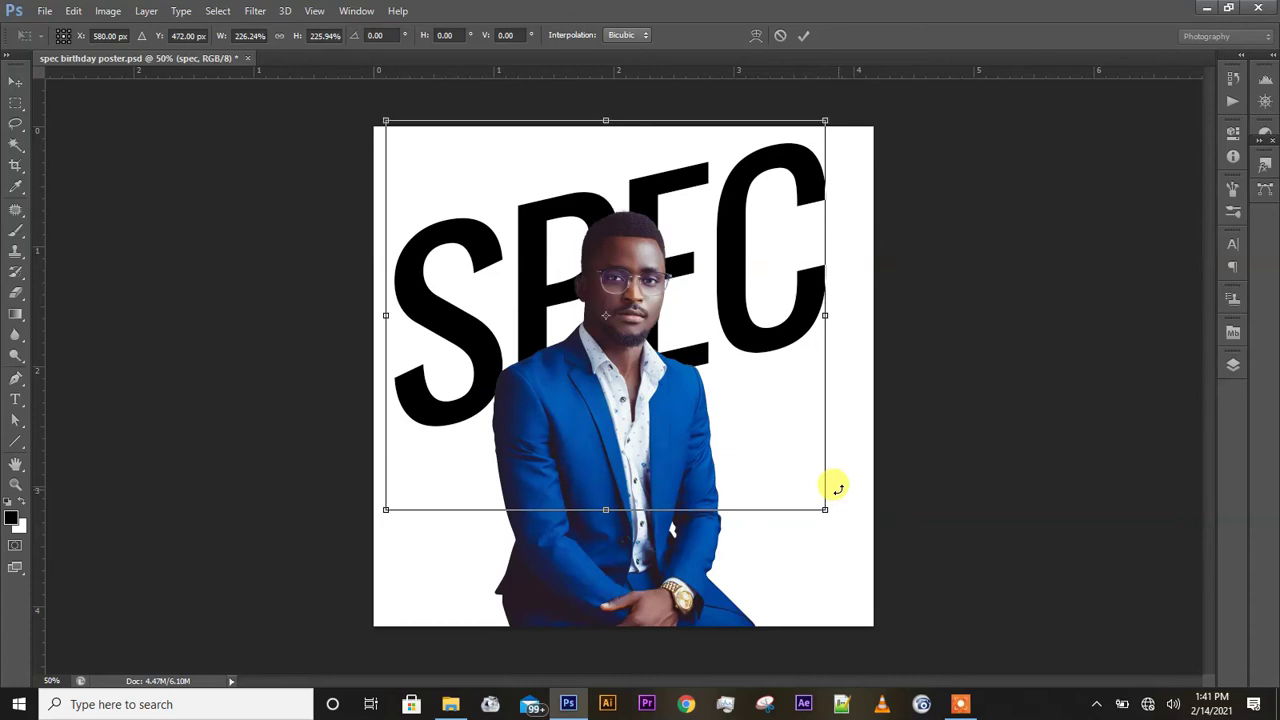
pyautogui.hotkey('shift', 'Right')
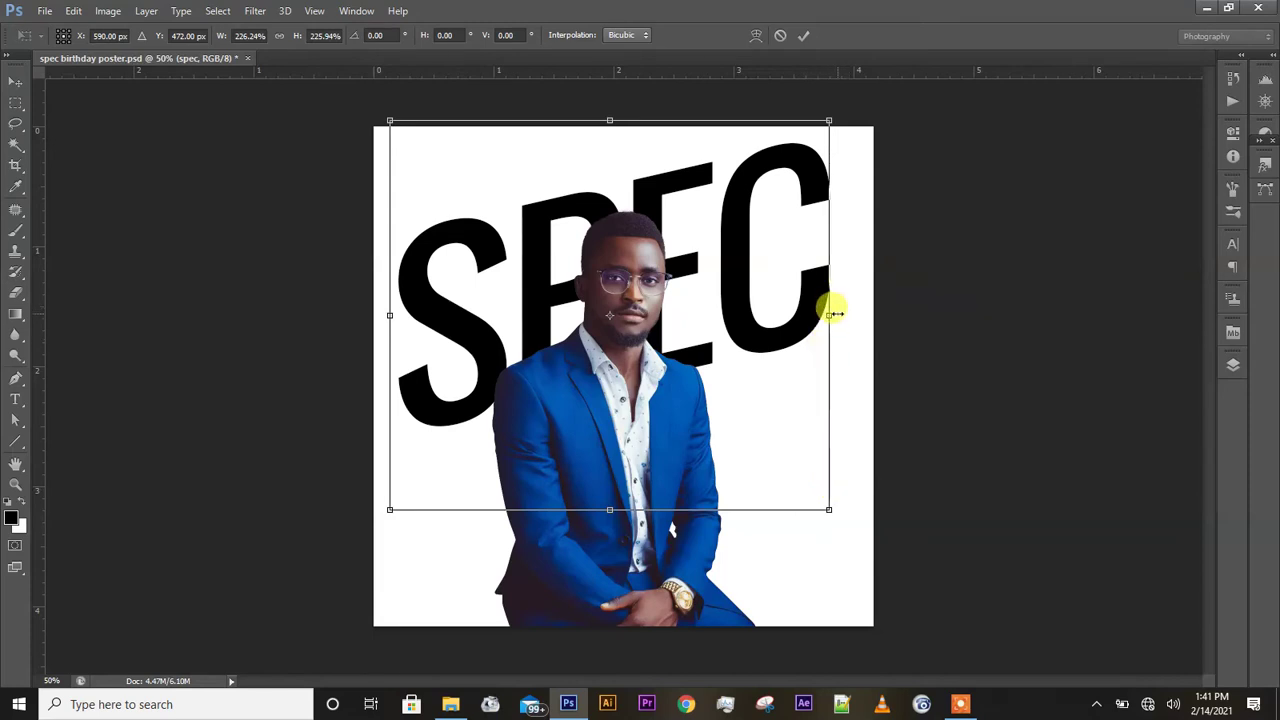
# Nudge the SPEC text down to Y 486 px and apply the transform
pyautogui.press('Down')
pyautogui.press('Down')
pyautogui.press('Down')
pyautogui.press('Down')
pyautogui.press('Down')
pyautogui.press('Down')
pyautogui.press('Down')
pyautogui.press('Down')
pyautogui.press('Down')
pyautogui.press('Down')
pyautogui.press('Down')
pyautogui.press('Down')
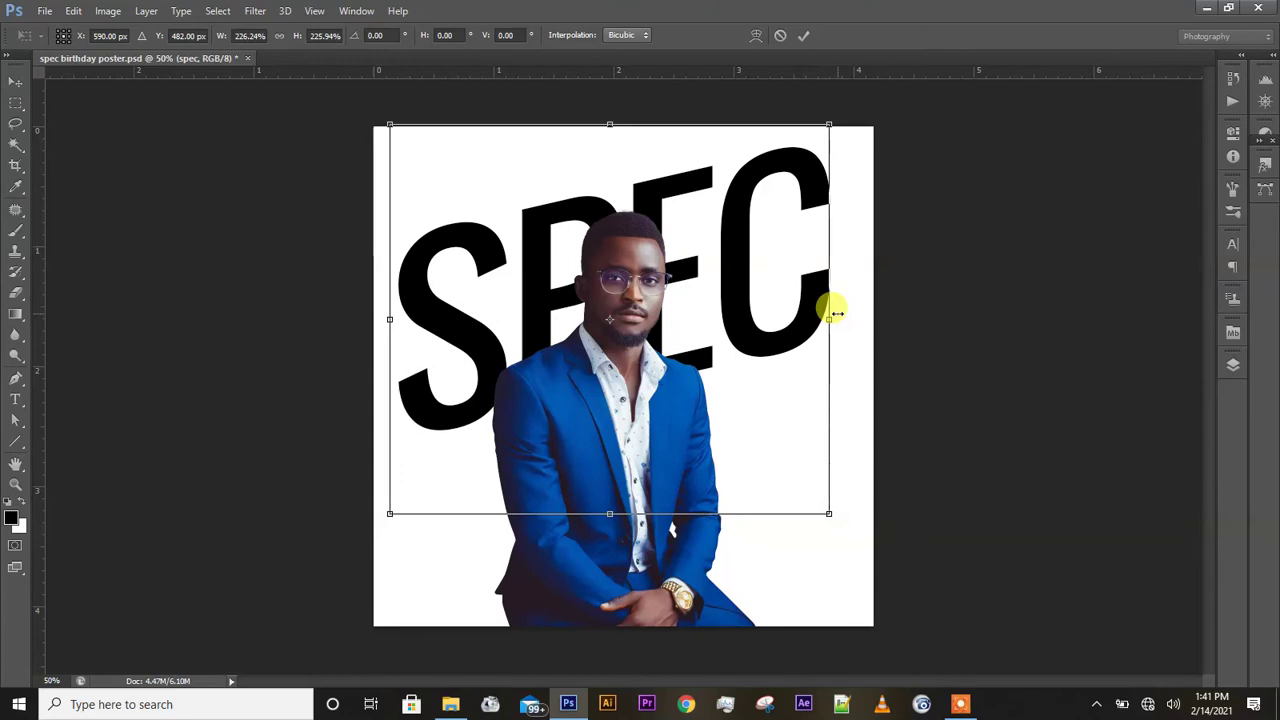
pyautogui.press('Down')
pyautogui.press('Down')
pyautogui.press('Down')
pyautogui.press('Down')
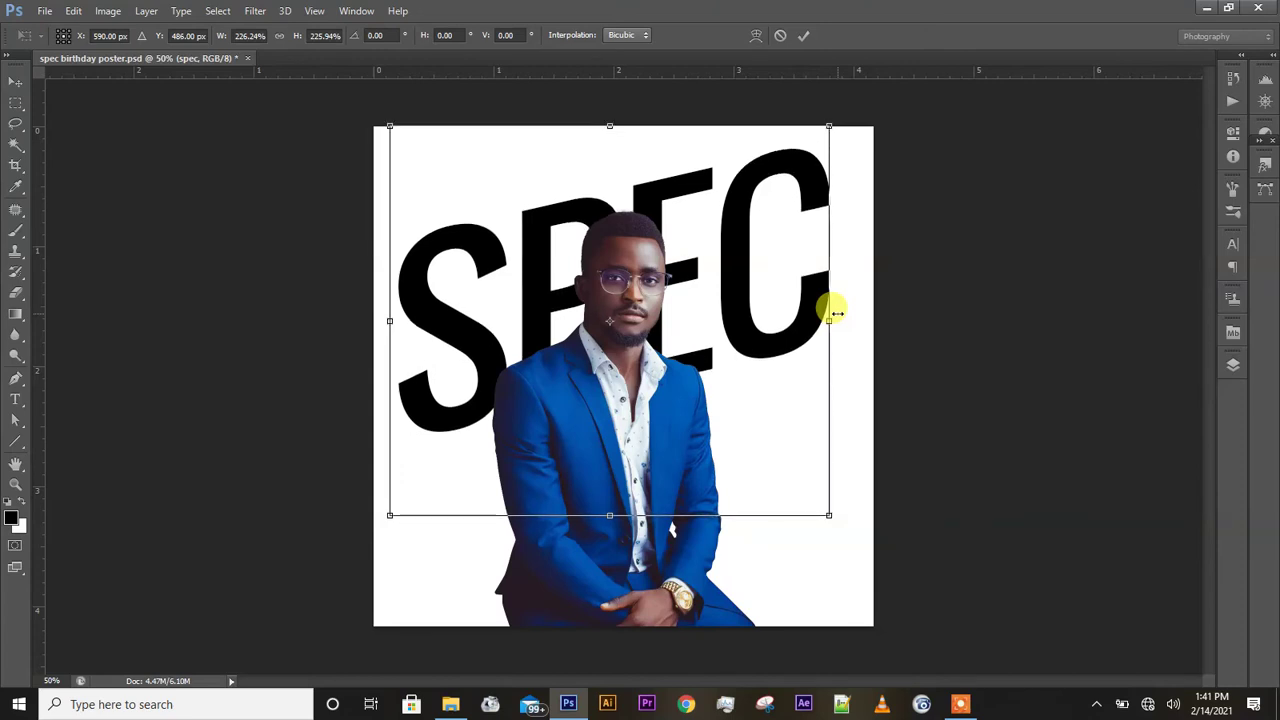
pyautogui.press('Return')
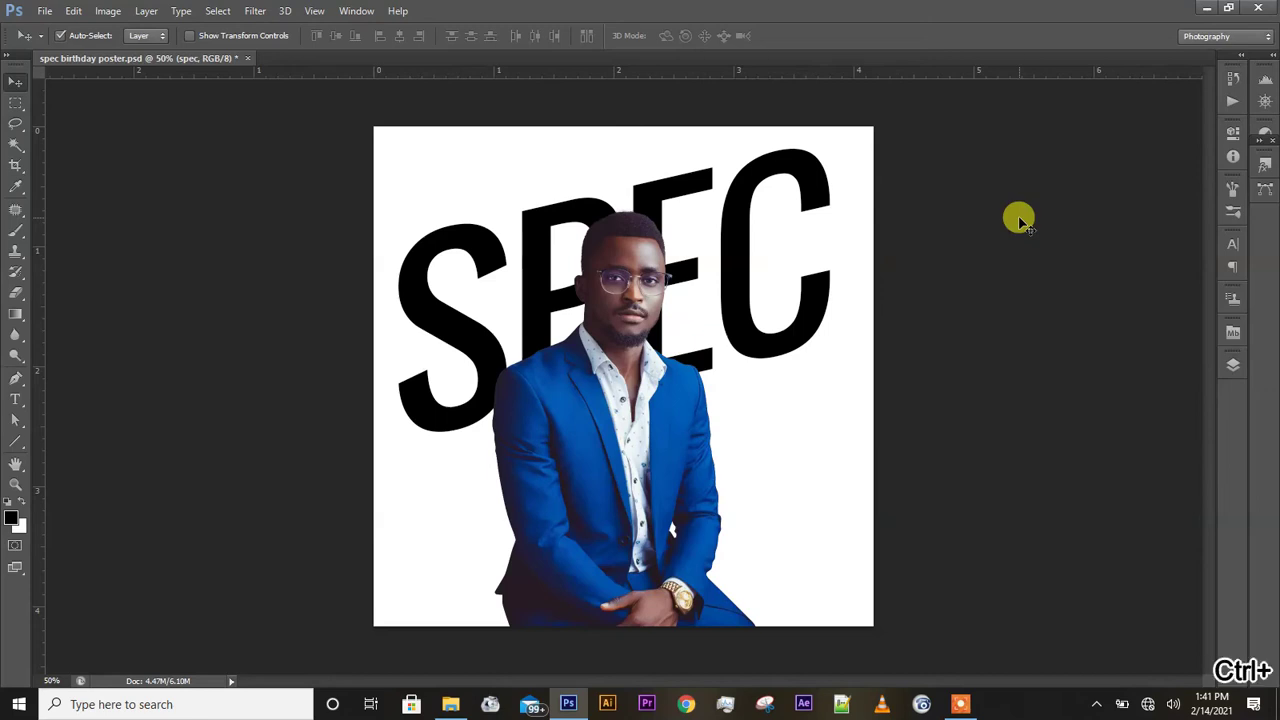
pyautogui.hotkey('ctrl', '+')
pyautogui.hotkey('ctrl', '+')
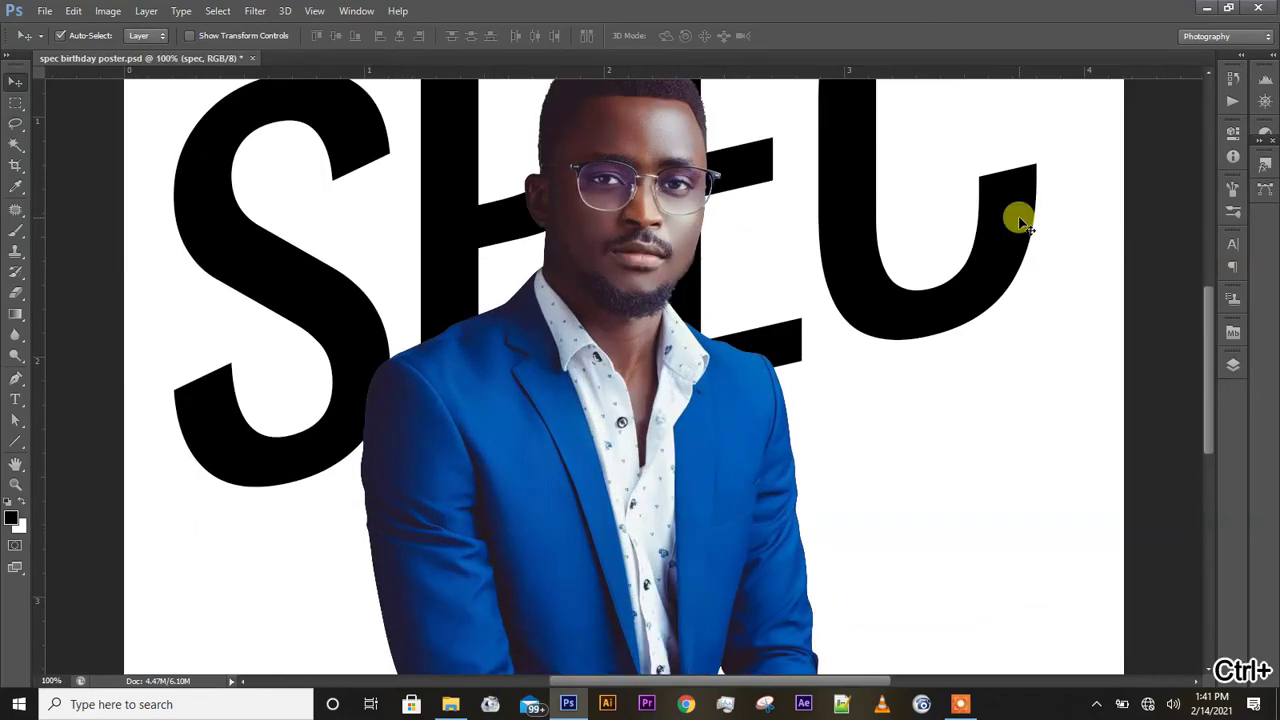
pyautogui.hotkey('ctrl', '-')
pyautogui.hotkey('ctrl', '-')
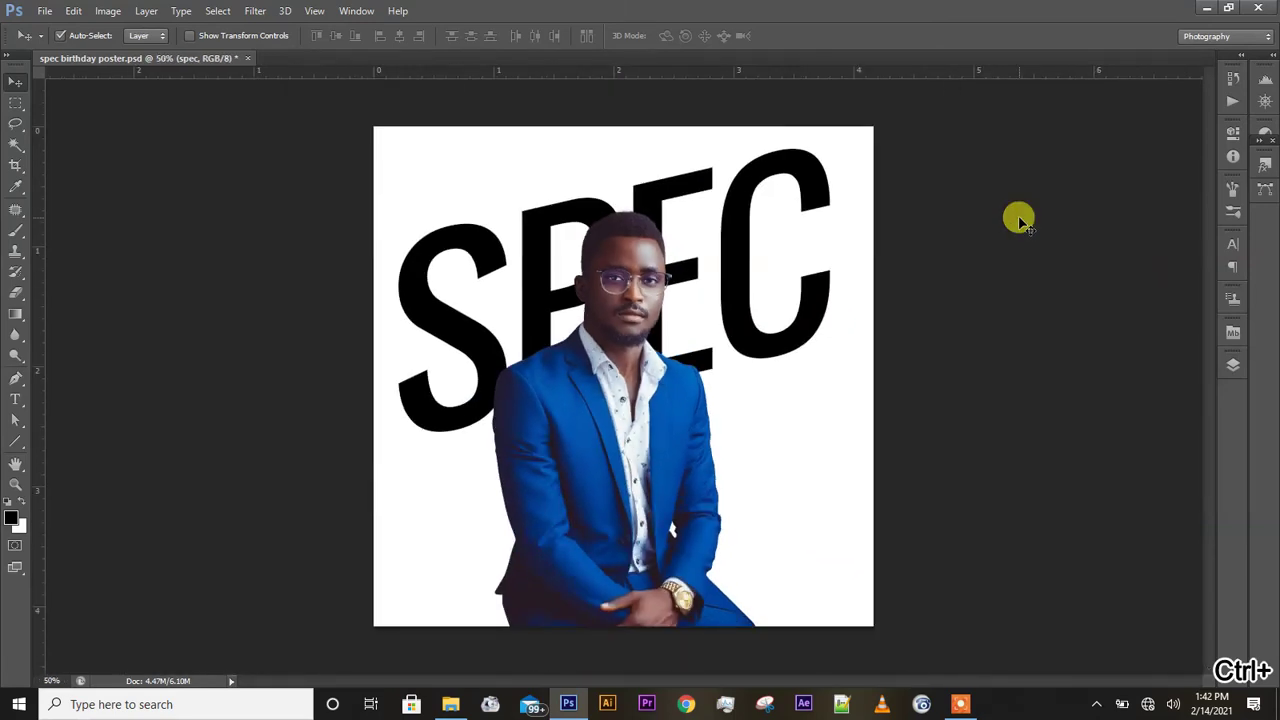
pyautogui.hotkey('ctrl', '+')
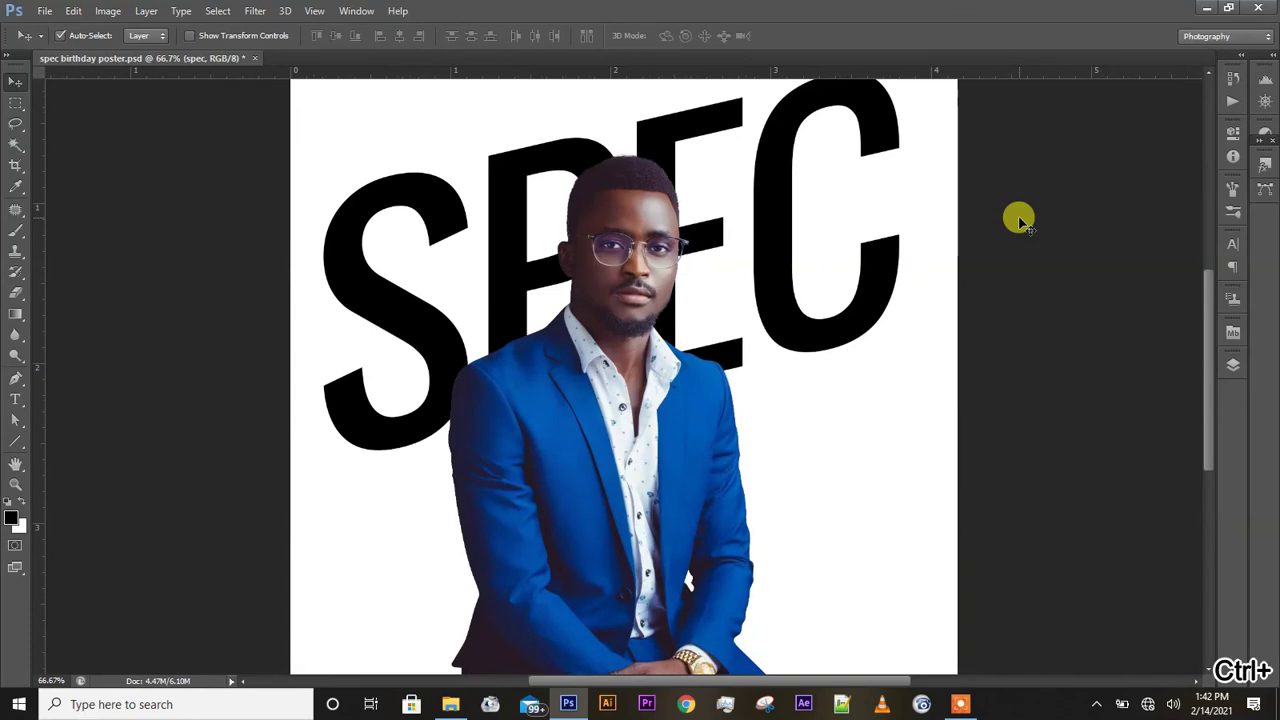
pyautogui.hotkey('ctrl', '-')
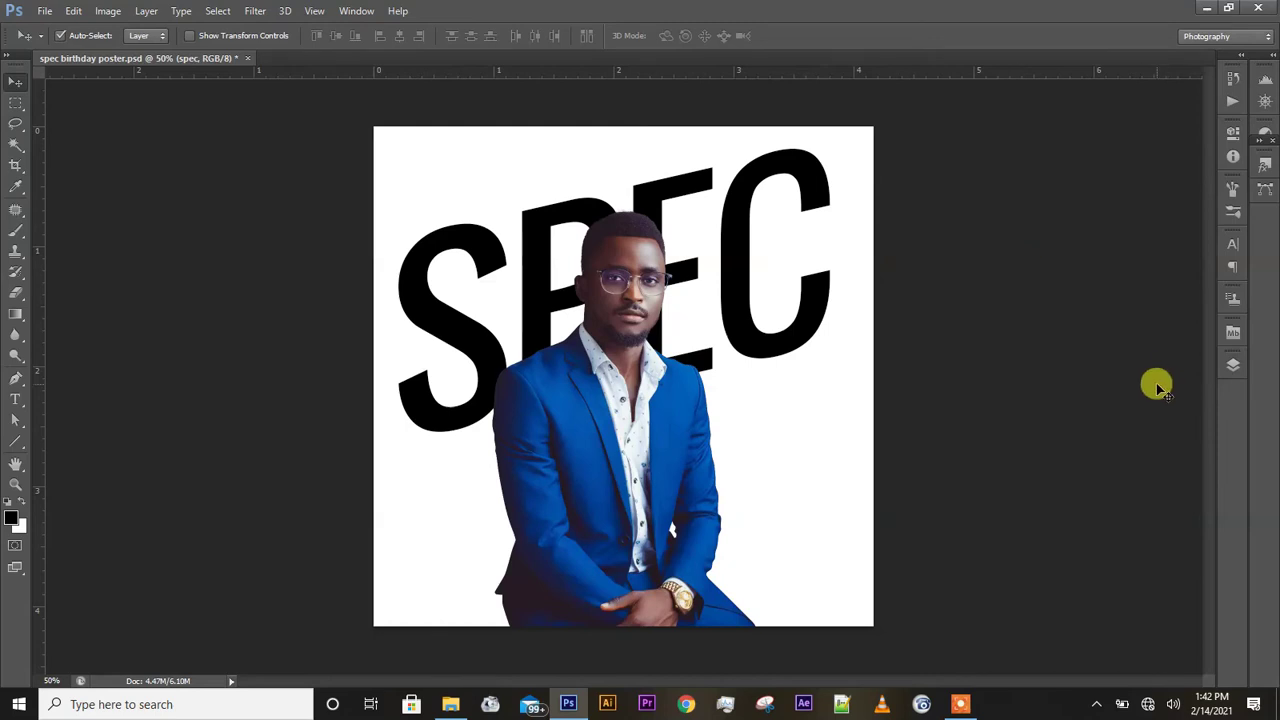
pyautogui.click(958, 700)
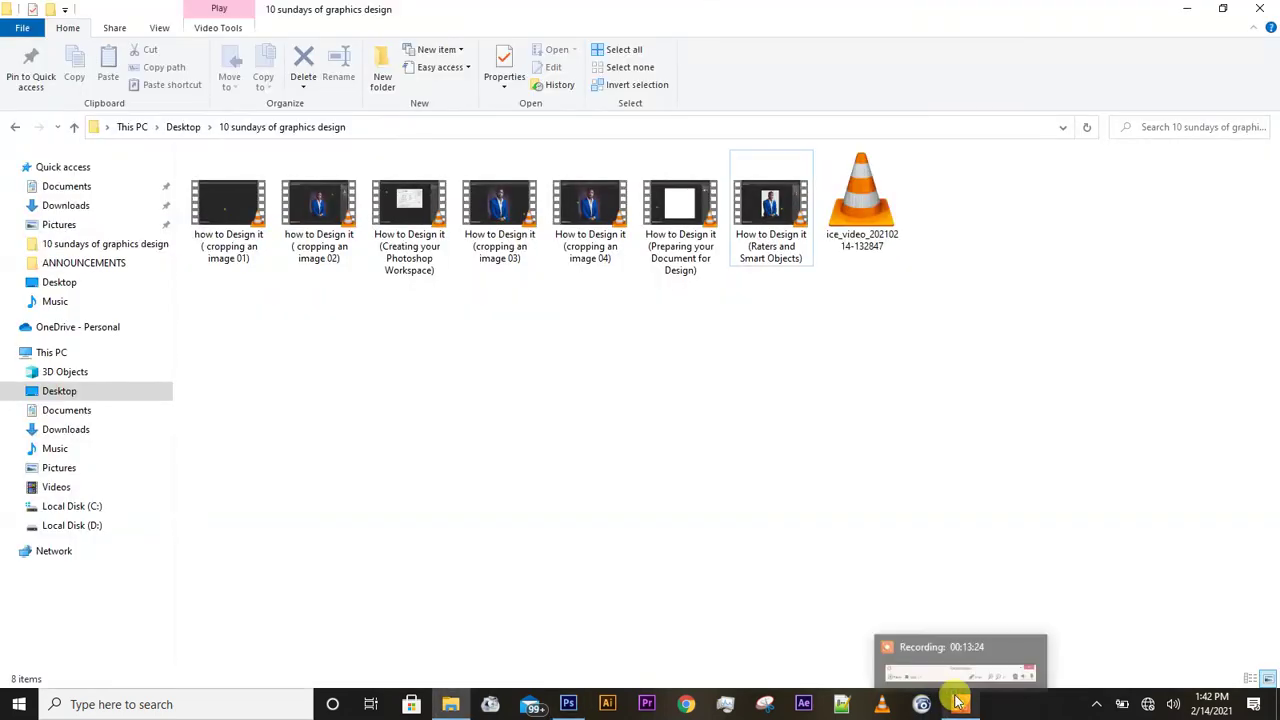
pyautogui.click(780, 682)
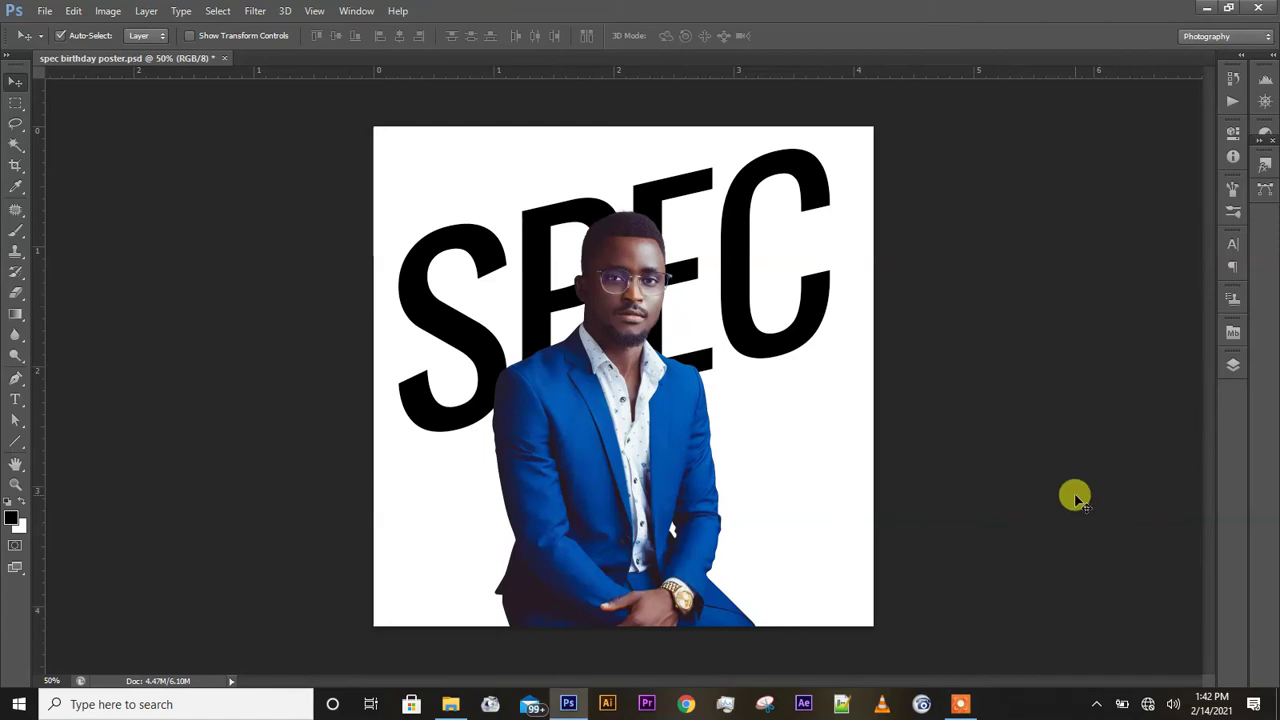
# Duplicate the spec text layer and shrink the copy to about 9.25 pt, placed just above the large letter P
pyautogui.click(1236, 366)
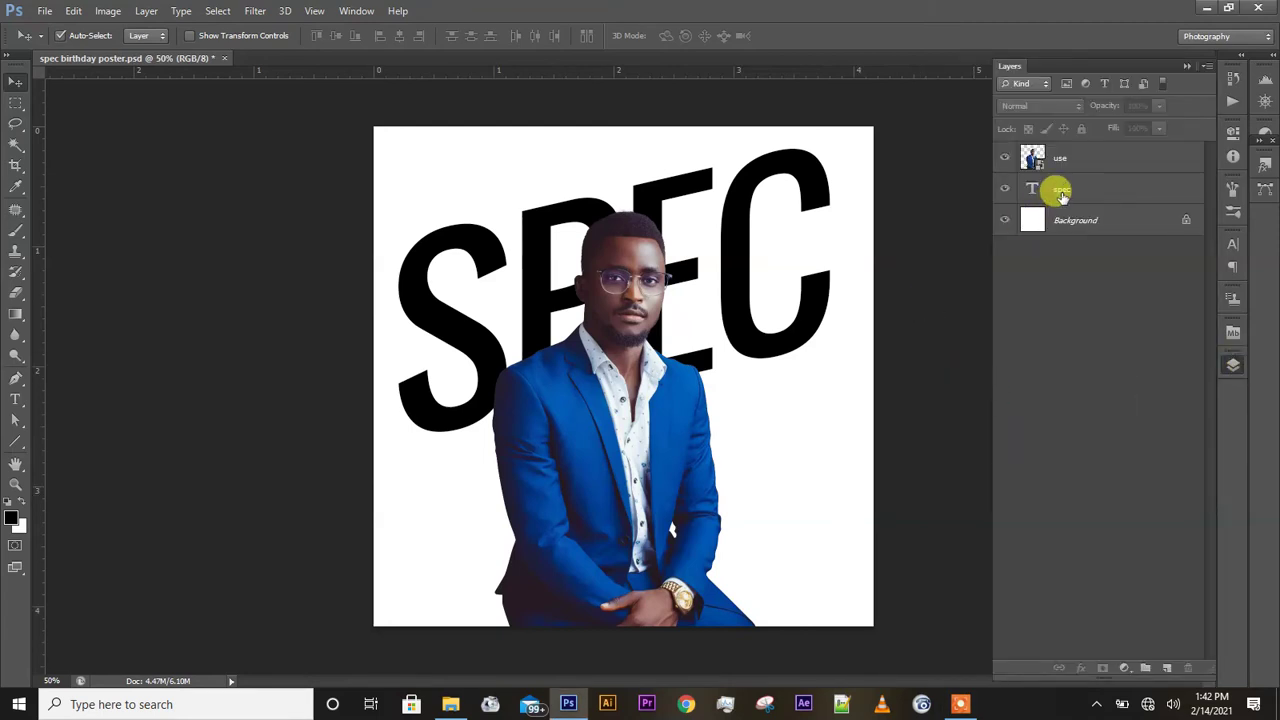
pyautogui.click(1062, 196)
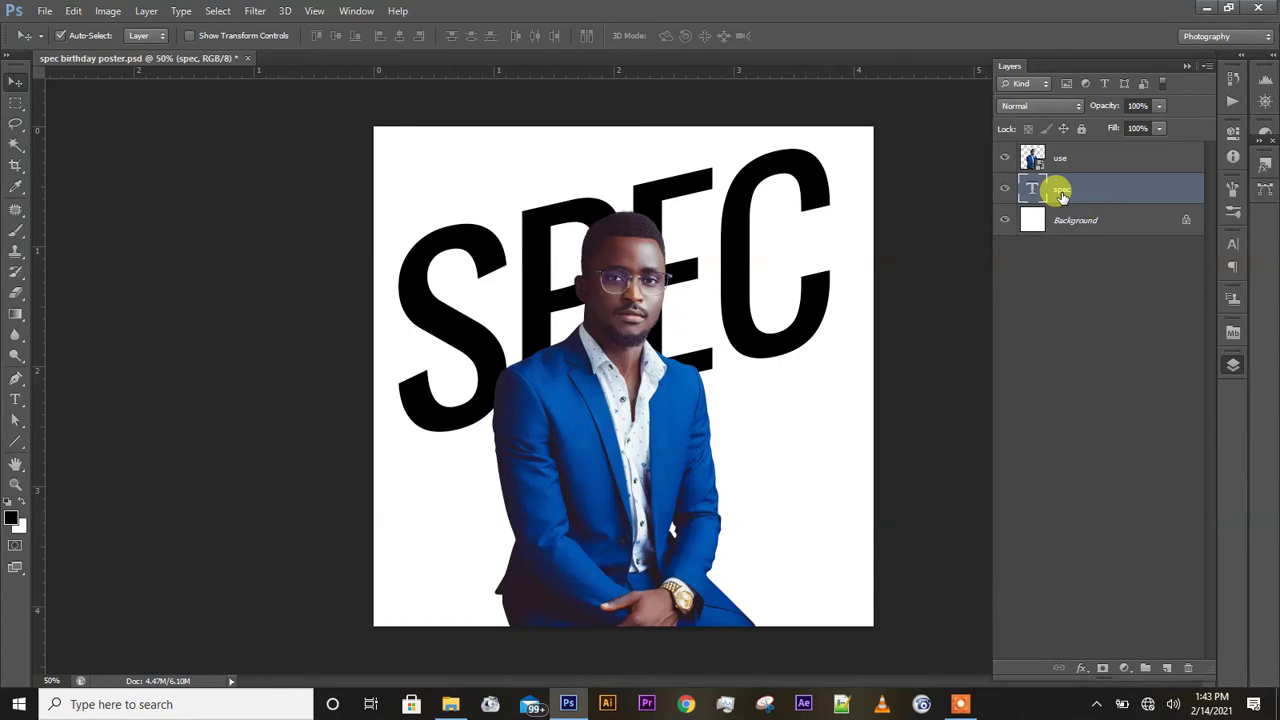
pyautogui.hotkey('ctrl', 'j')
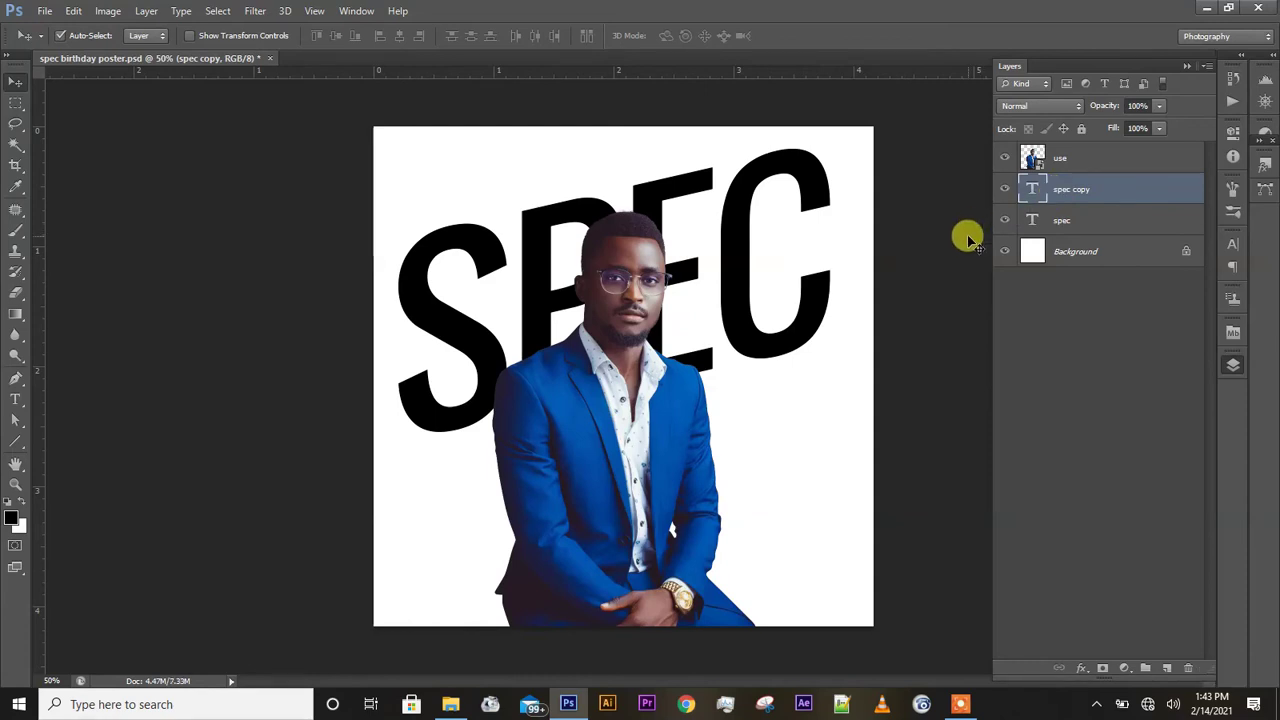
pyautogui.hotkey('ctrl', 't')
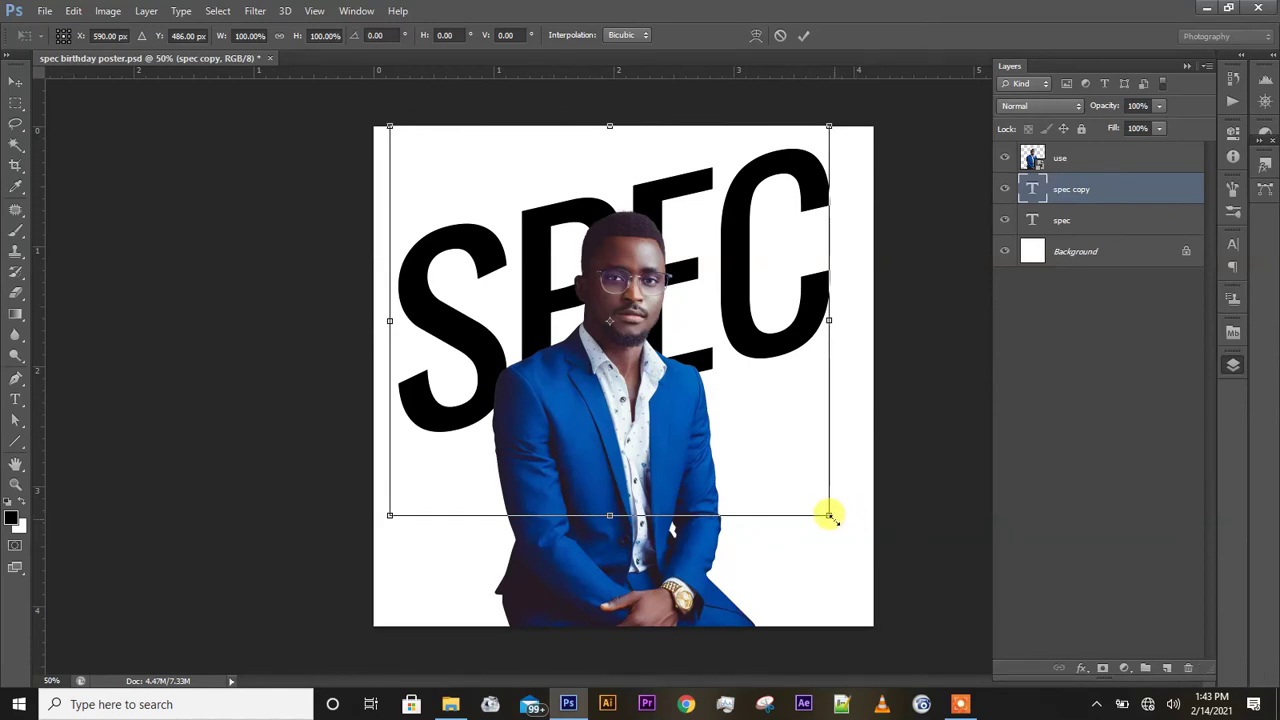
pyautogui.moveTo(829, 515); pyautogui.dragTo(585, 190)
pyautogui.press('Return')
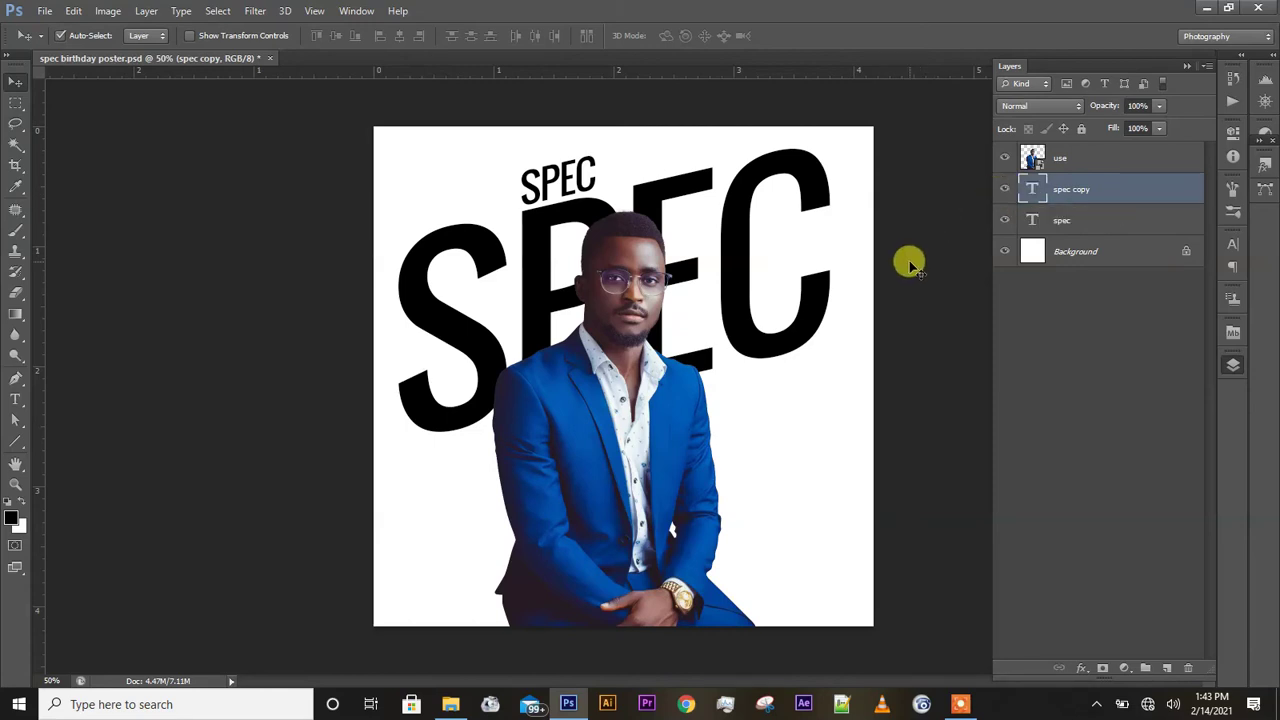
pyautogui.click(476, 337)
pyautogui.click(195, 418)
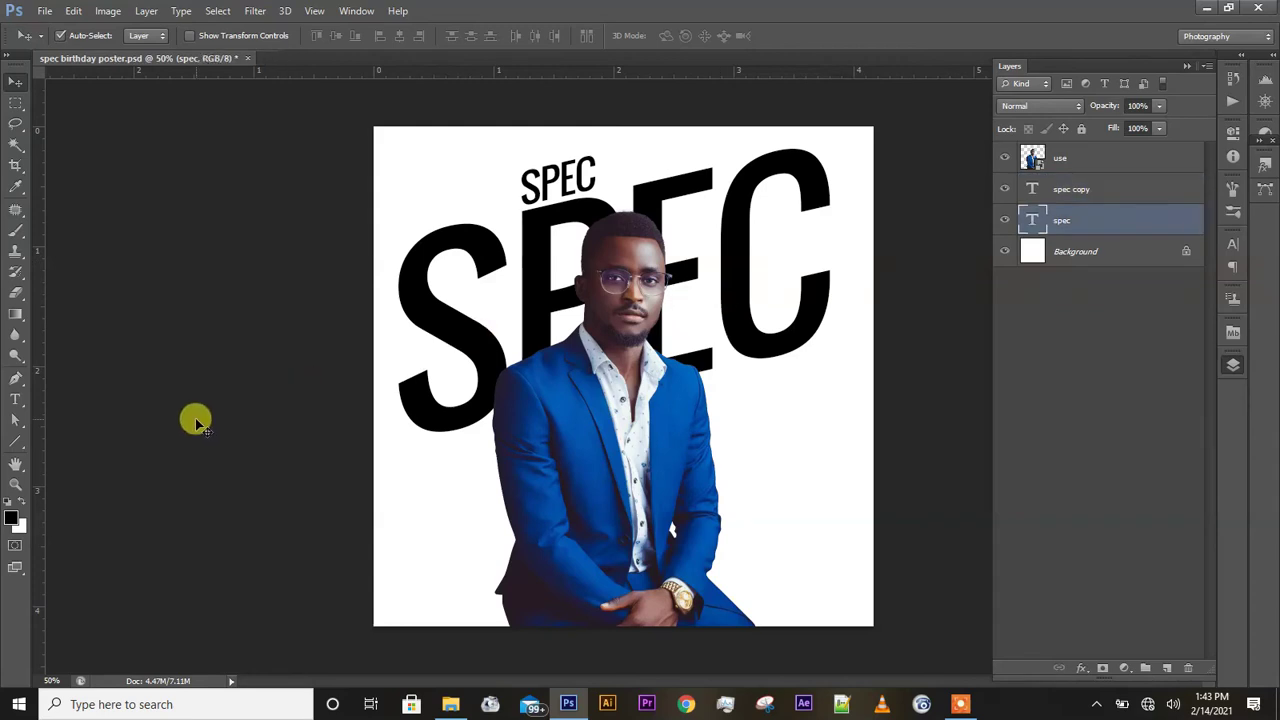
pyautogui.press('t')
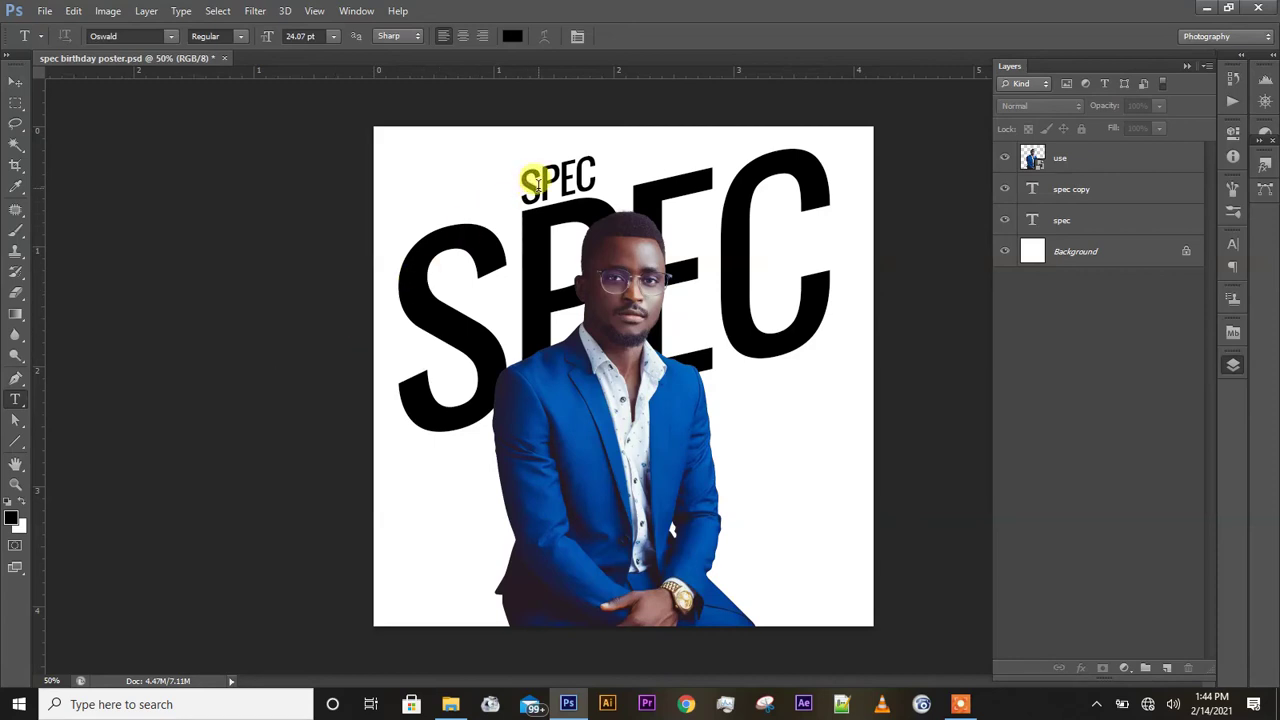
pyautogui.click(1034, 192)
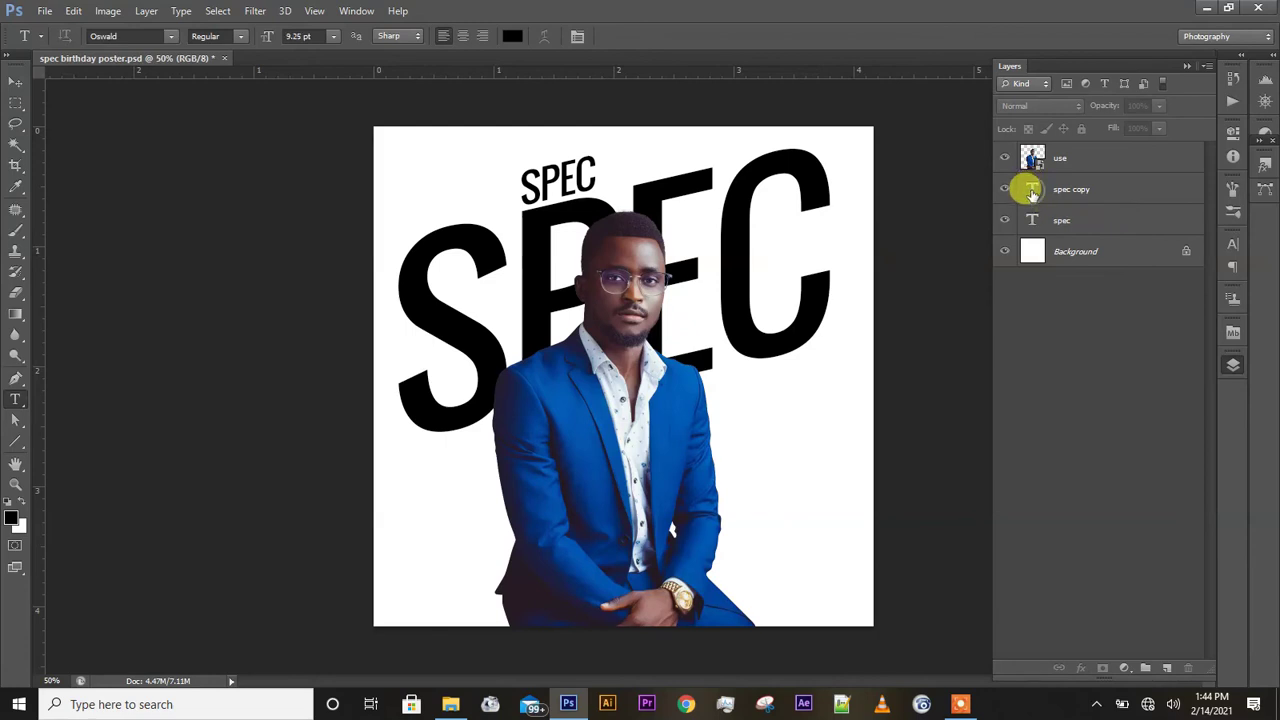
pyautogui.click(1032, 192)
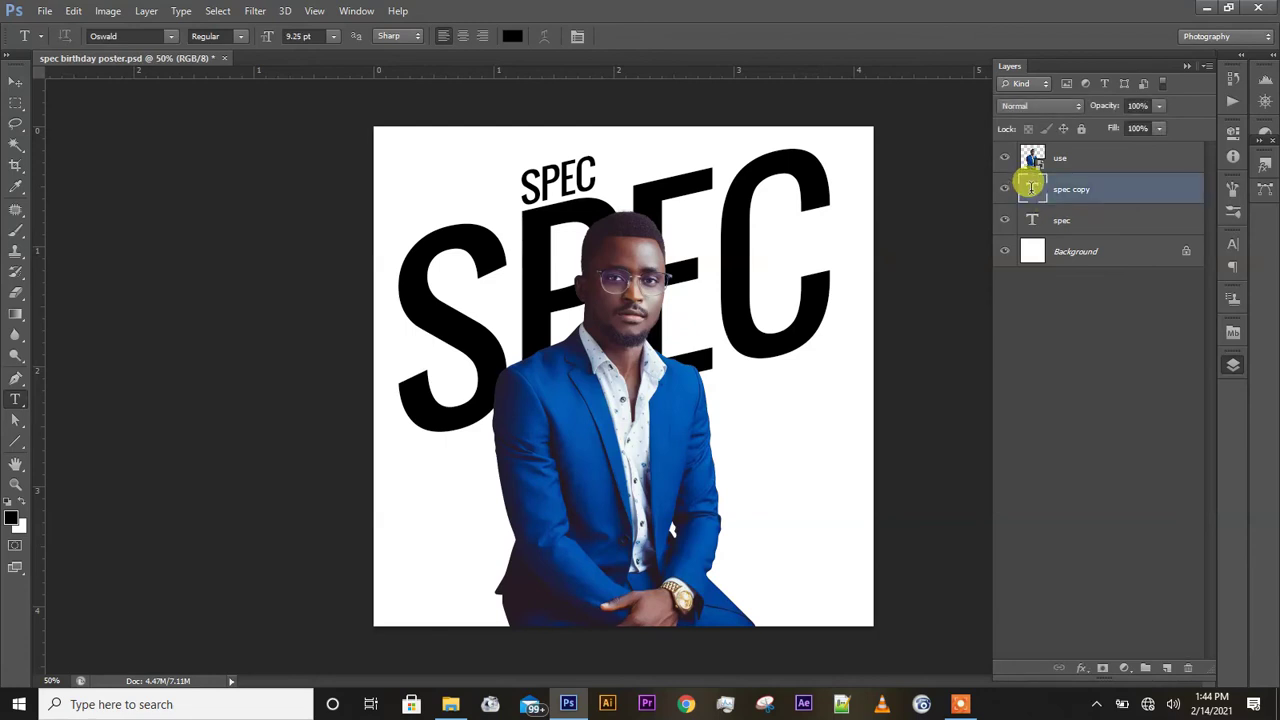
pyautogui.doubleClick(1031, 187)
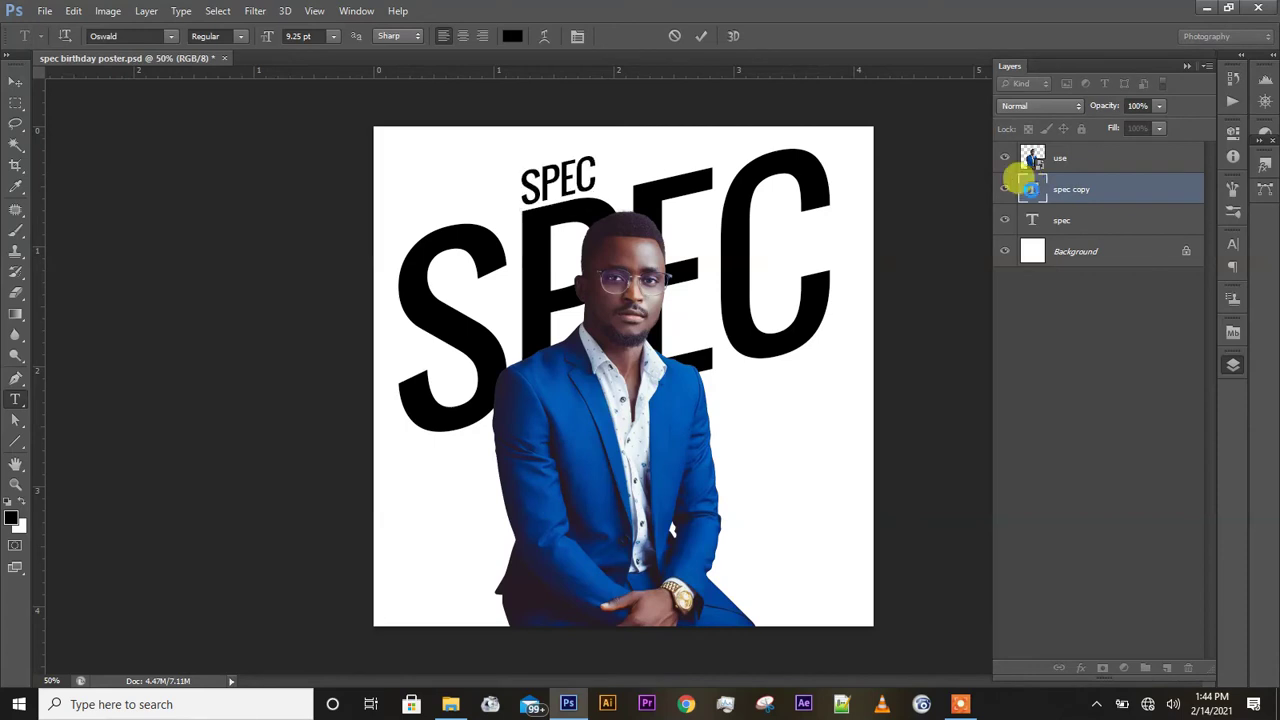
pyautogui.hotkey('ctrl', 'Return')
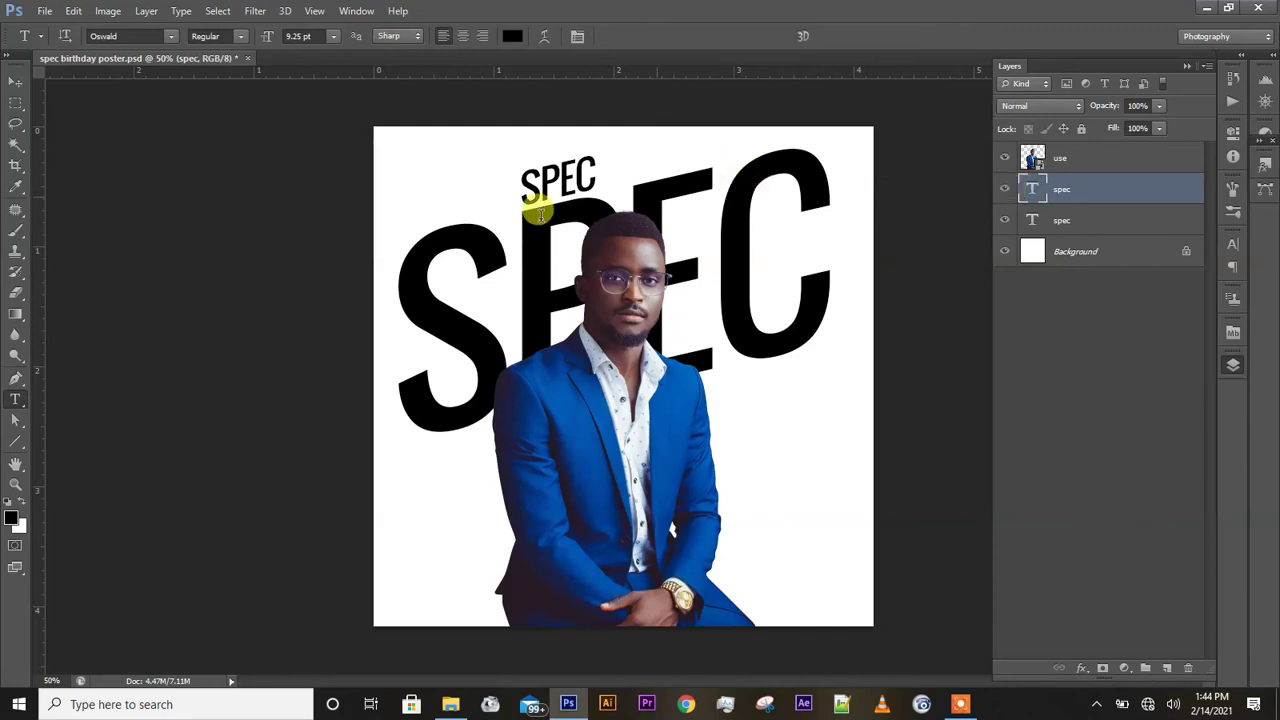
pyautogui.click(14, 84)
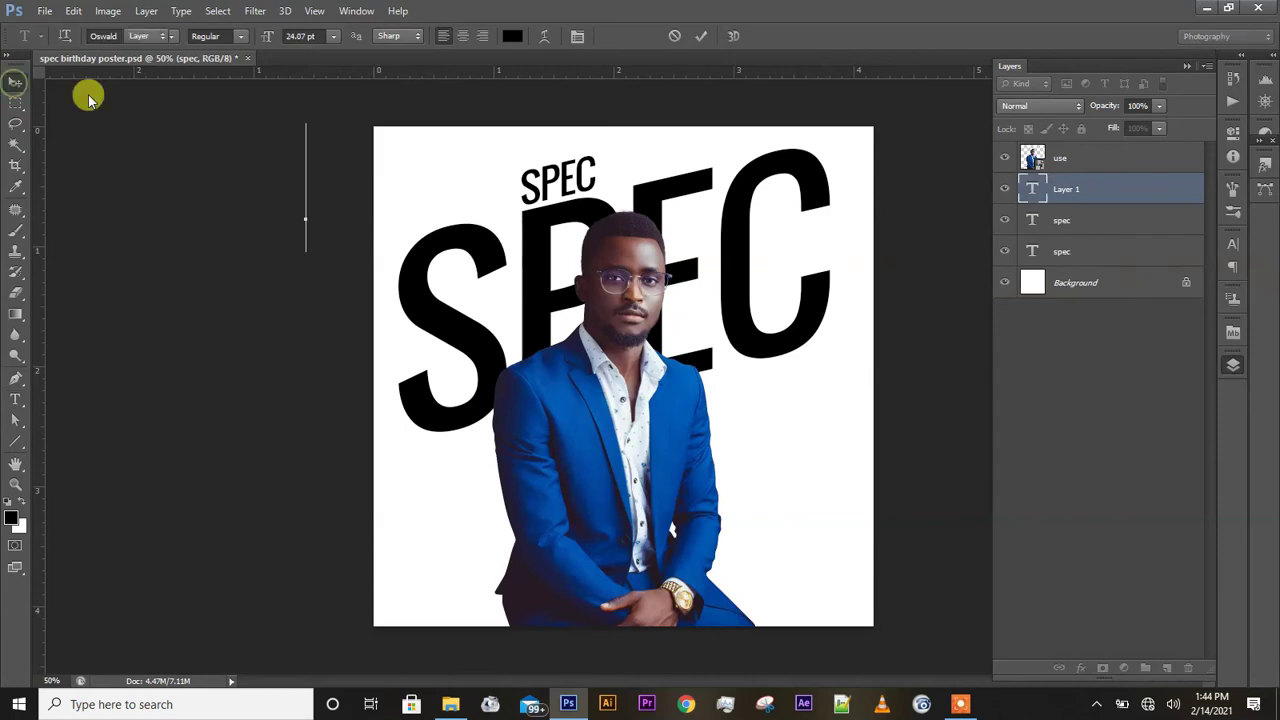
# Replace the wording of the small SPEC text above the large letter P with "CEEBRATING A"
pyautogui.doubleClick(1043, 188)
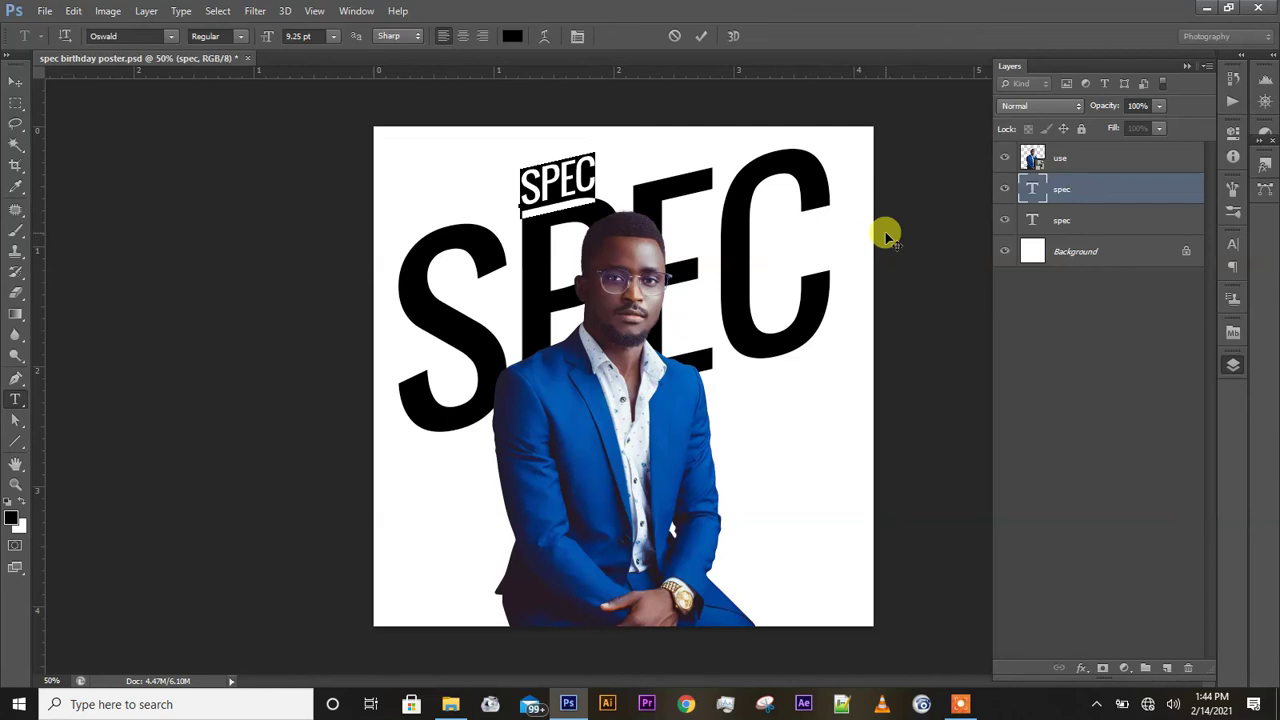
pyautogui.press('Right')
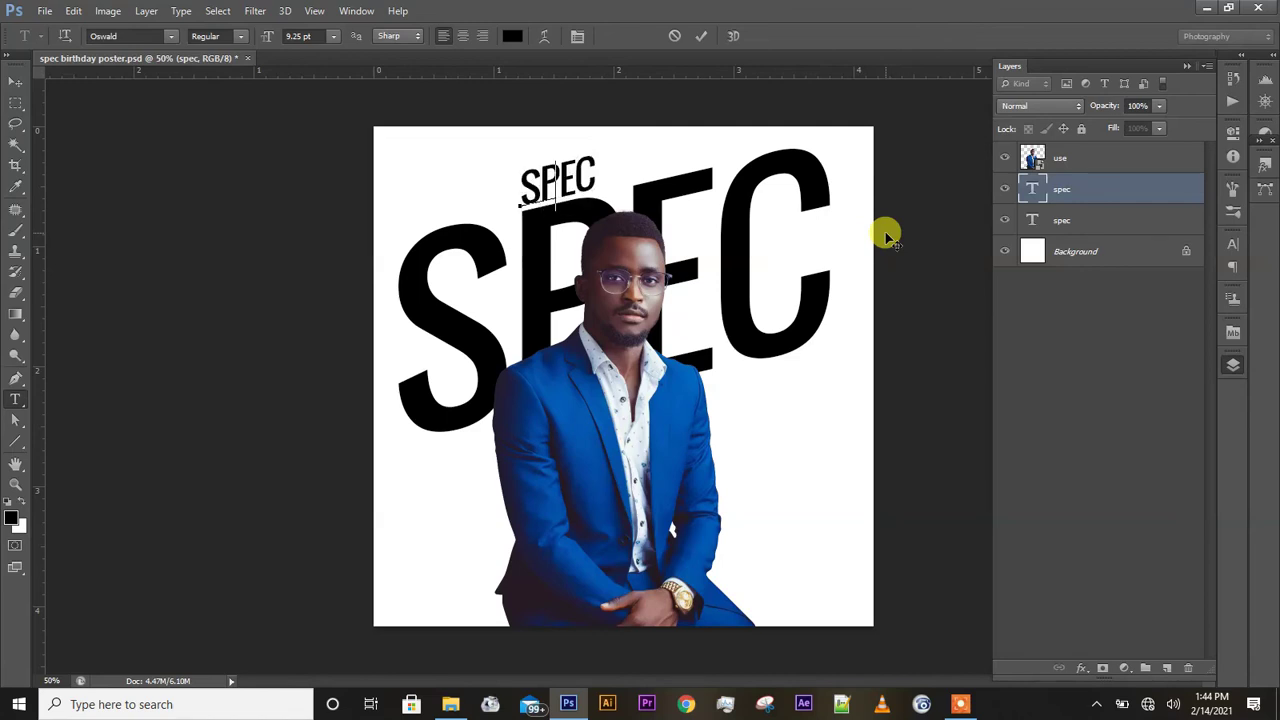
pyautogui.hotkey('ctrl', 'a')
pyautogui.write('CE')
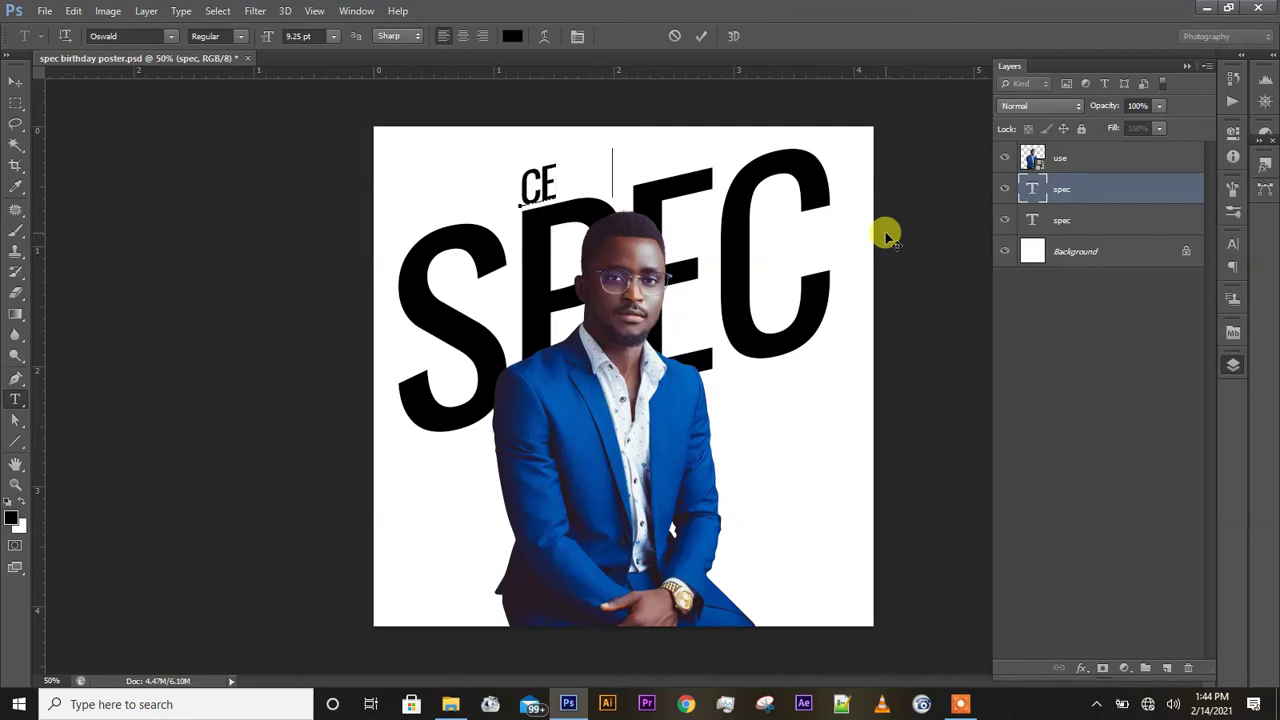
pyautogui.write('EBRATING')
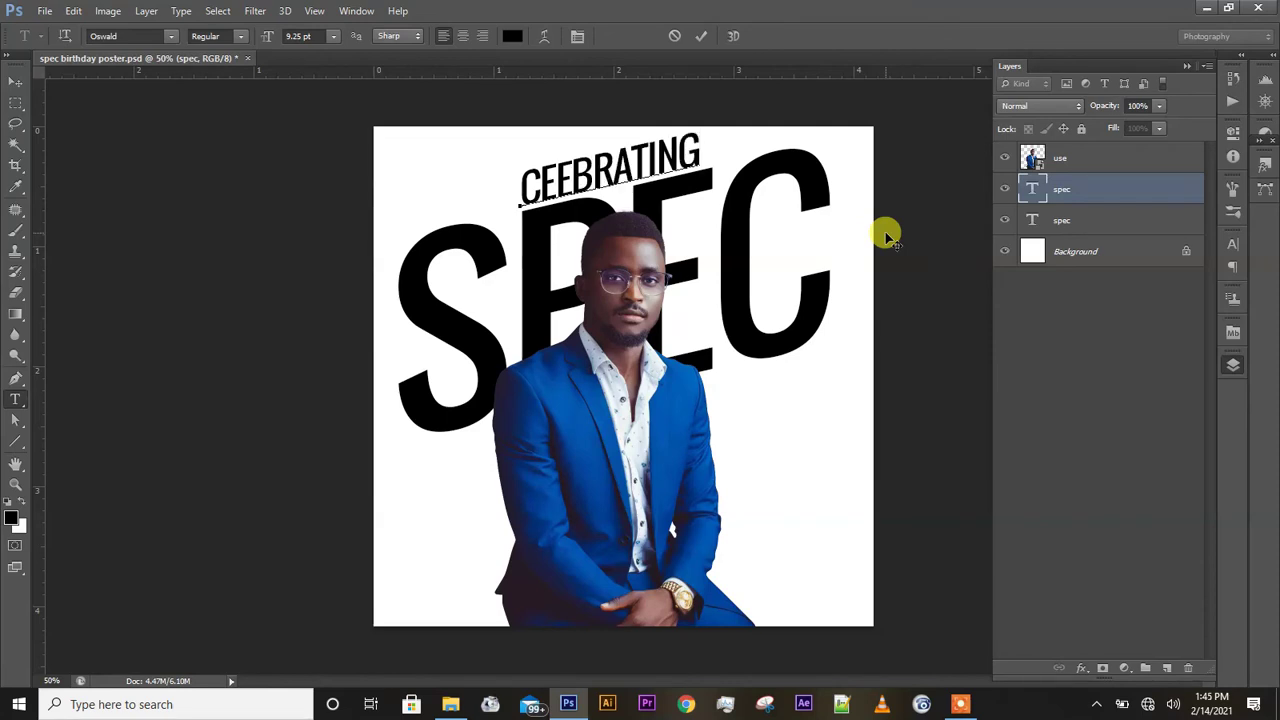
pyautogui.write(' A')
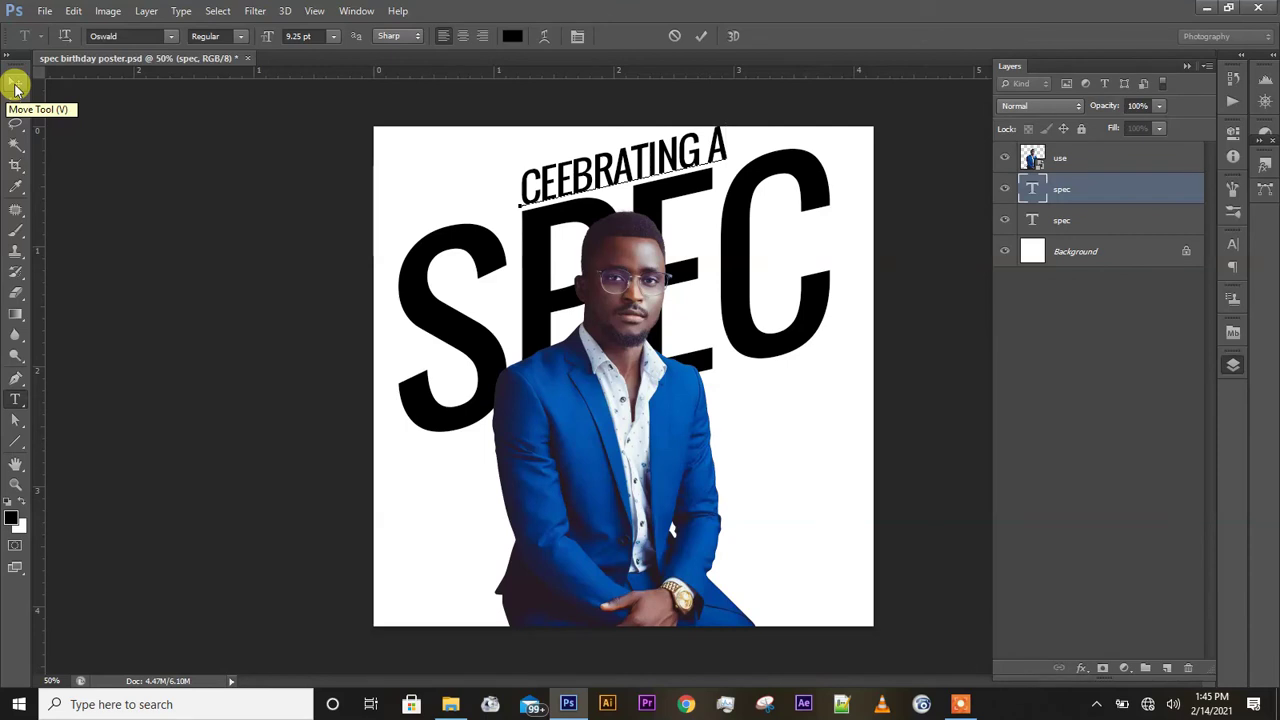
# Place the text cursor between the two E's of CEEBRATING and open the Windows On-Screen Keyboard
pyautogui.click(560, 178)
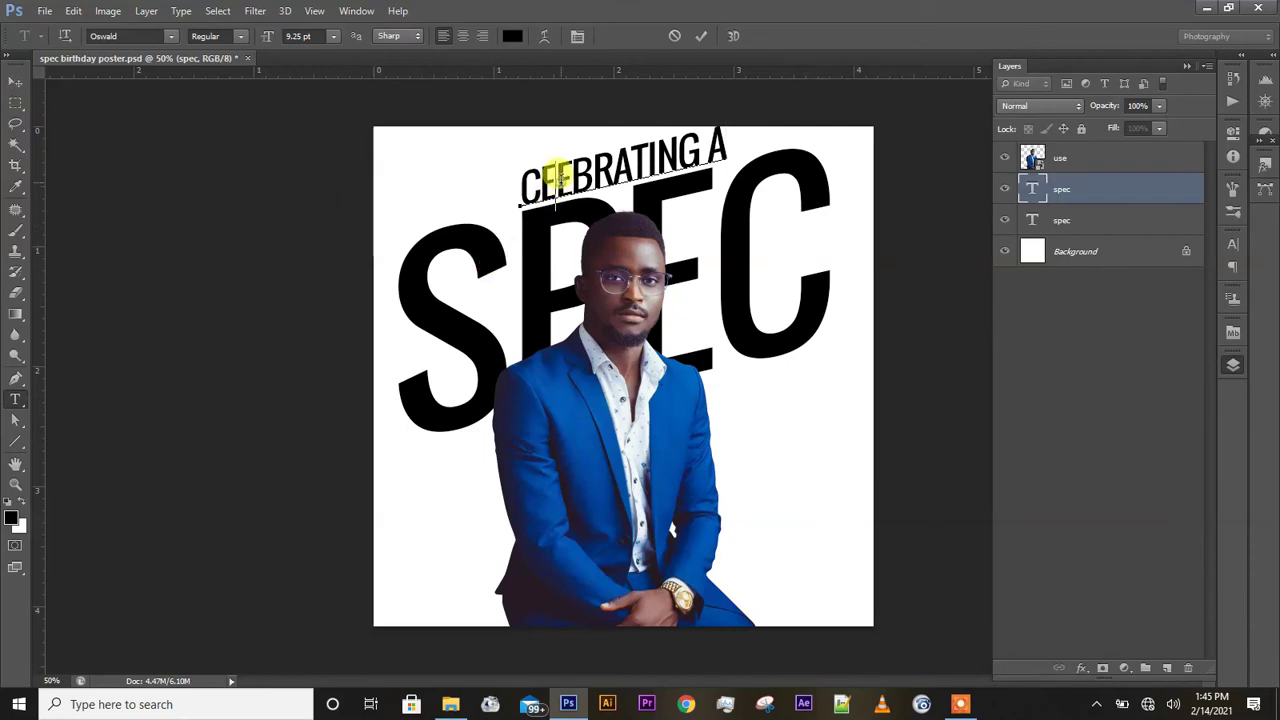
pyautogui.click(193, 705)
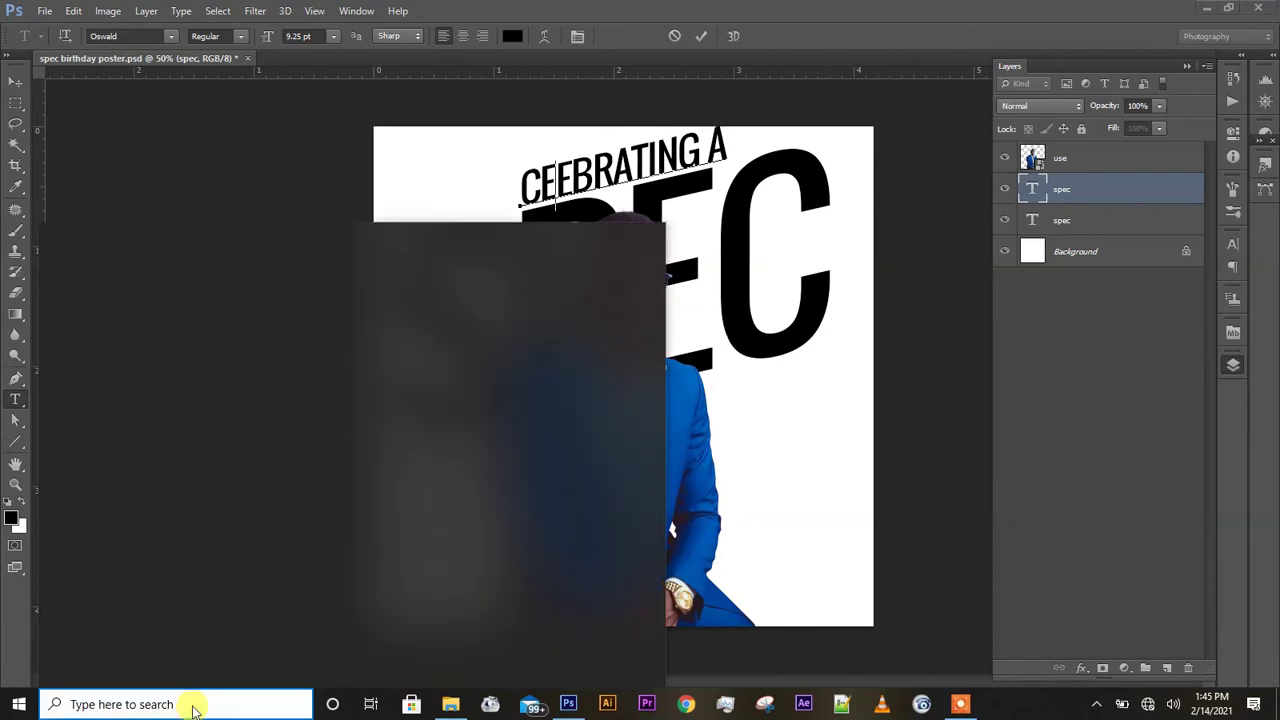
pyautogui.write('on')
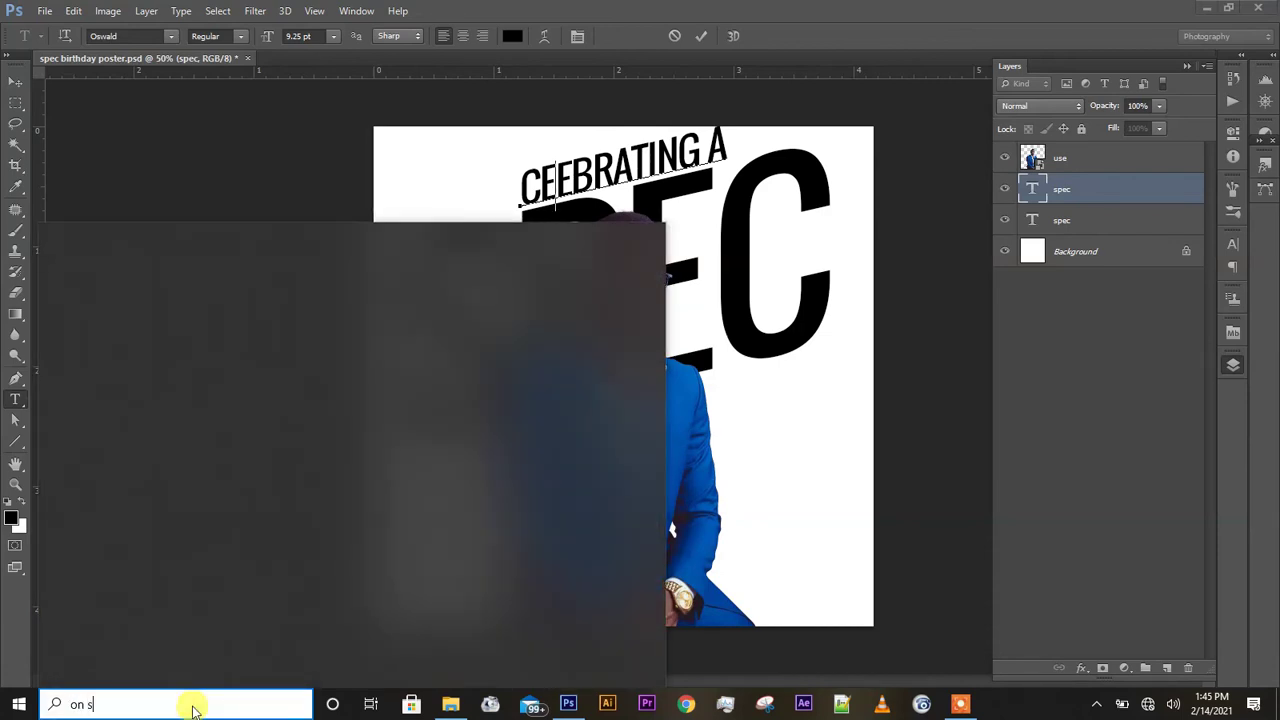
pyautogui.write(' s')
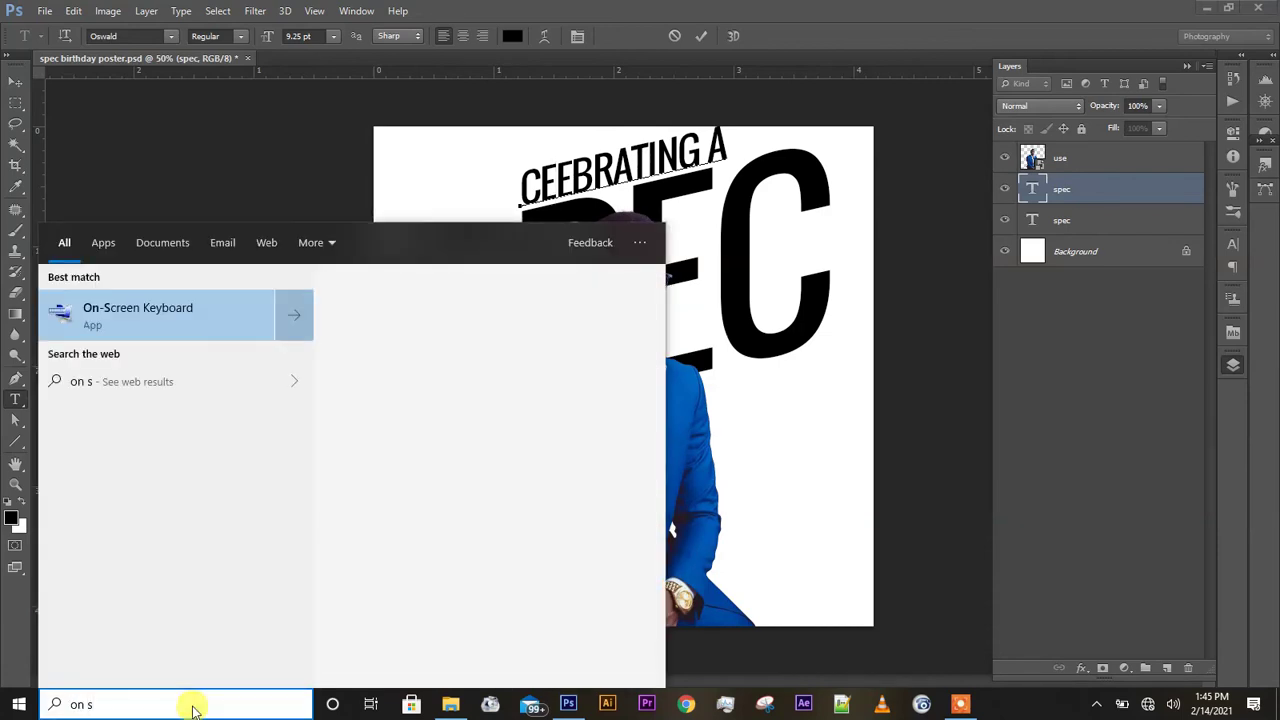
pyautogui.write('c')
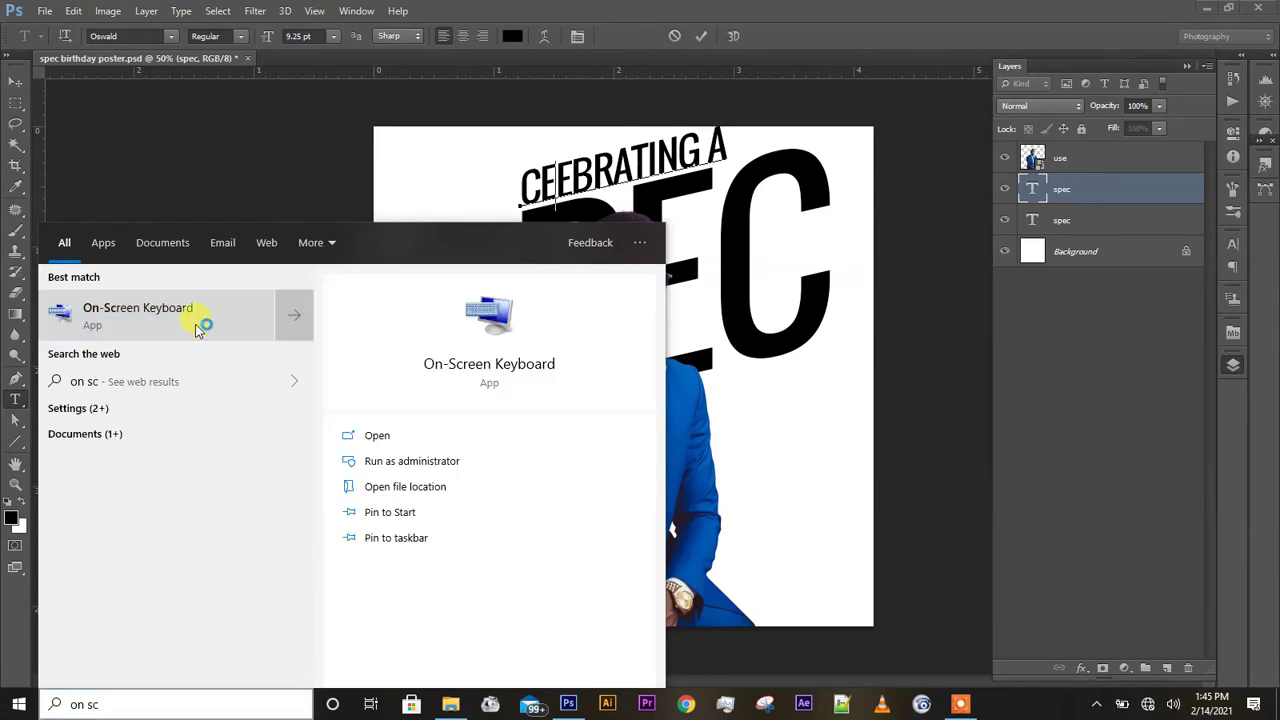
pyautogui.click(195, 324)
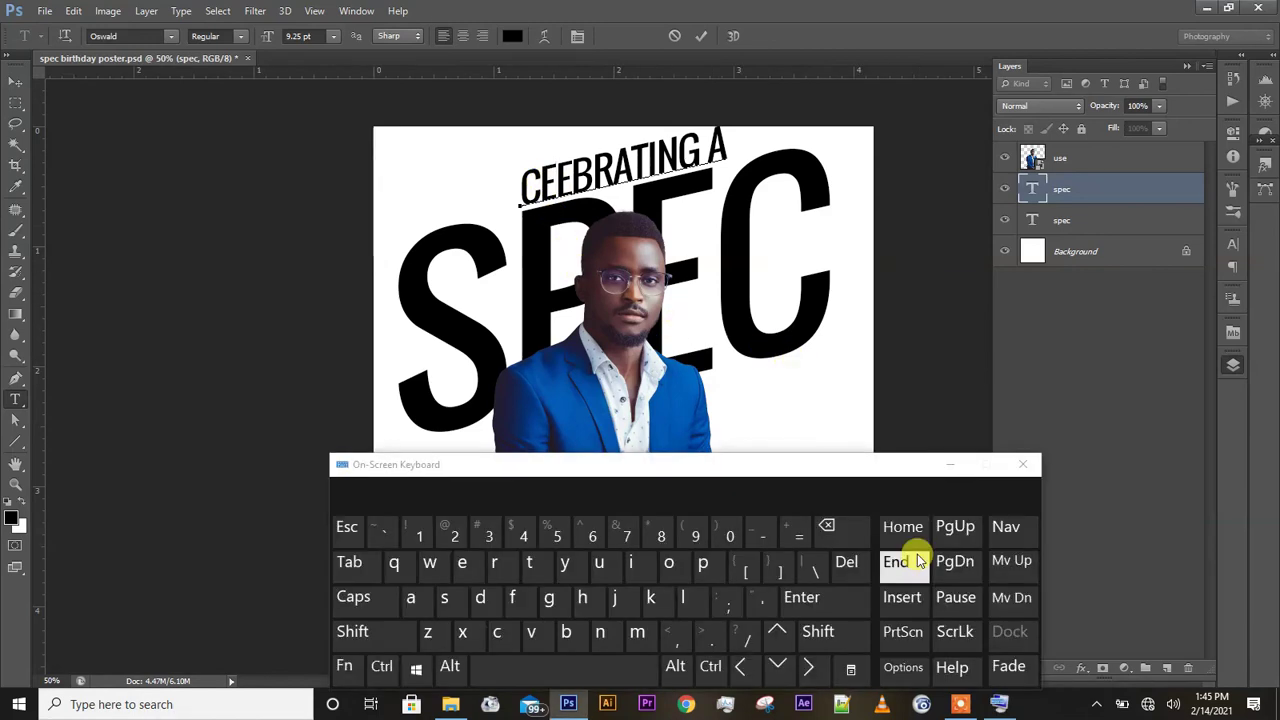
# Insert the missing L with the On-Screen Keyboard so the line reads "CELEBRATING A", minimize the keyboard and commit the text
pyautogui.click(701, 613)
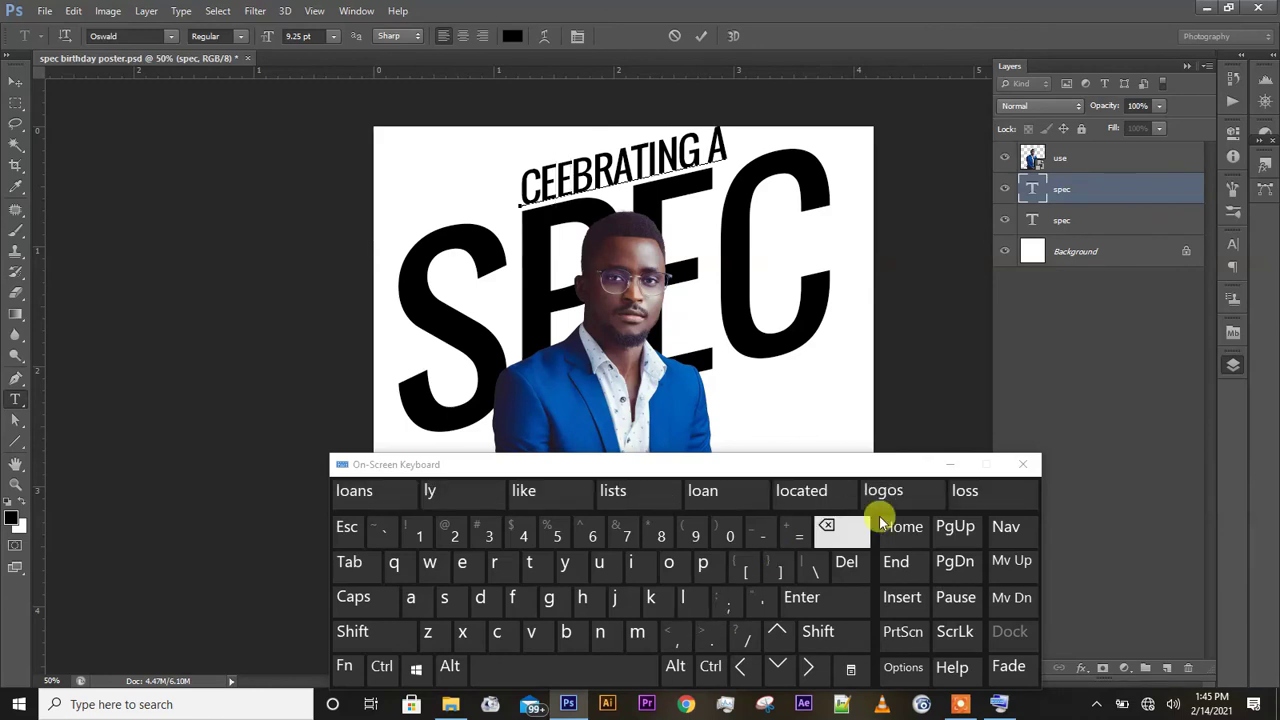
pyautogui.click(949, 464)
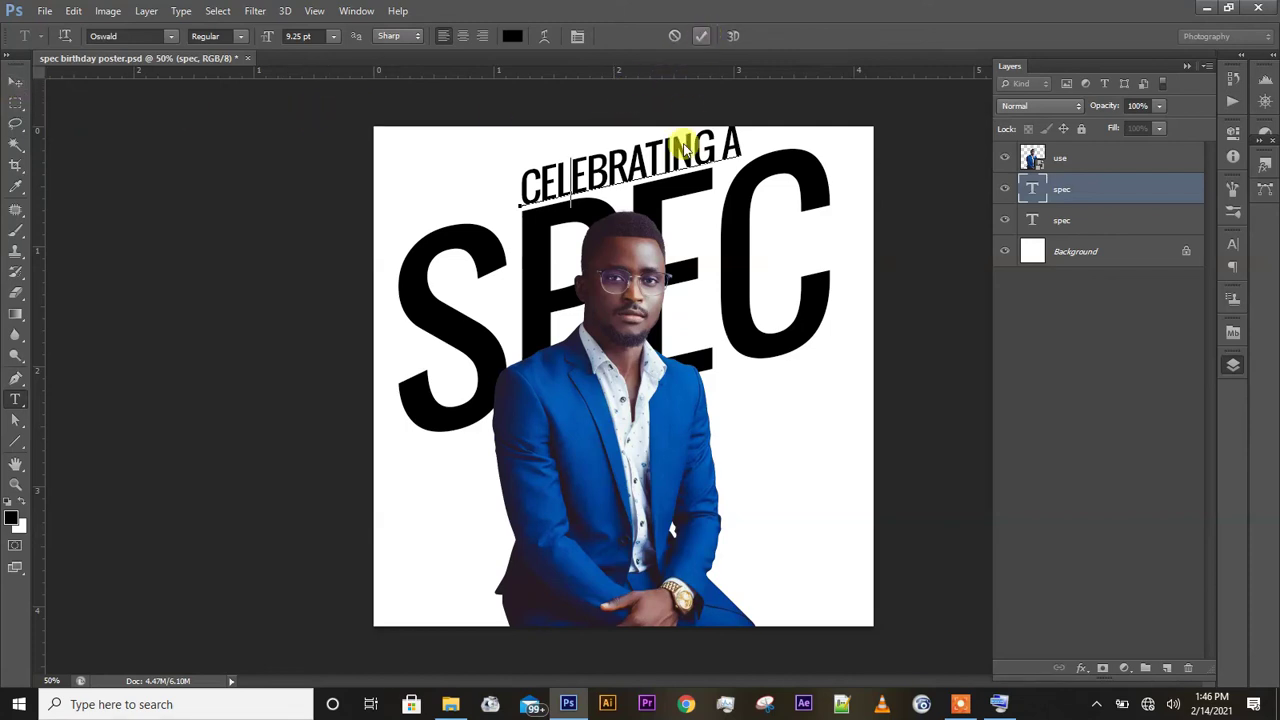
pyautogui.hotkey('ctrl', 'Return')
pyautogui.press('v')
# Scale the "celebrating a" text layer down to about 85%, keeping its lower corner above the P fixed
pyautogui.click(473, 186)
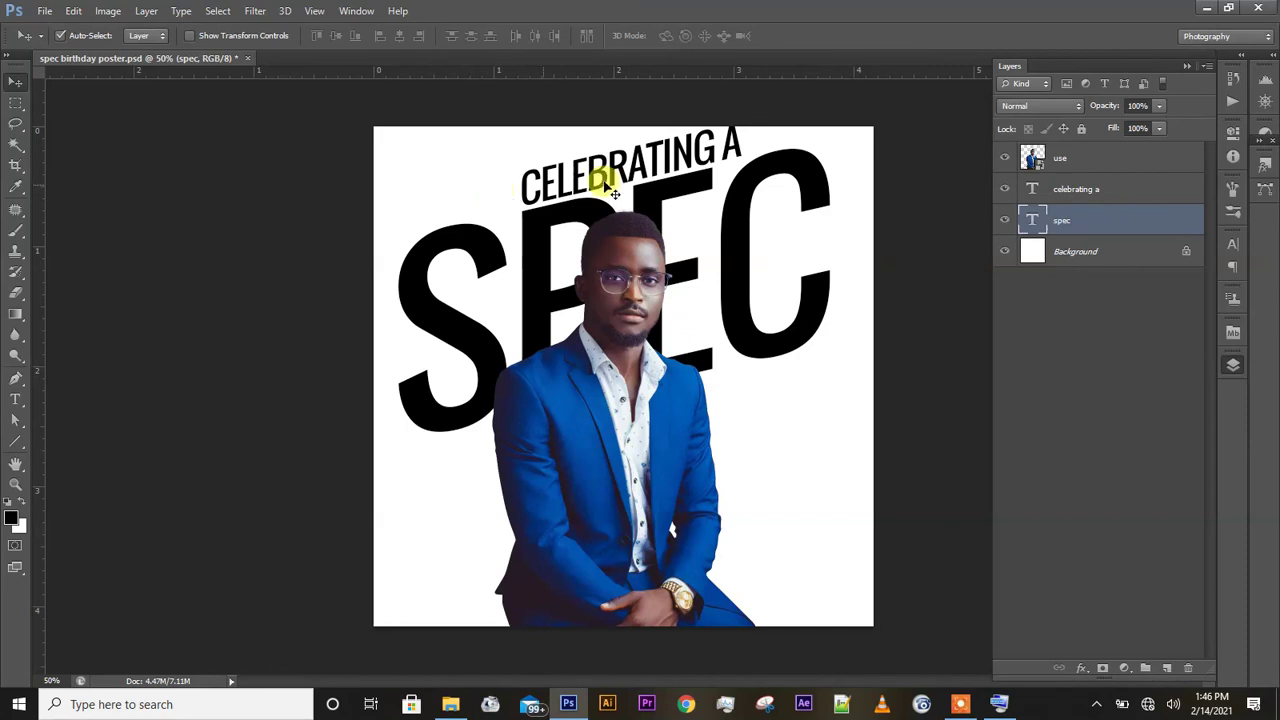
pyautogui.click(777, 168)
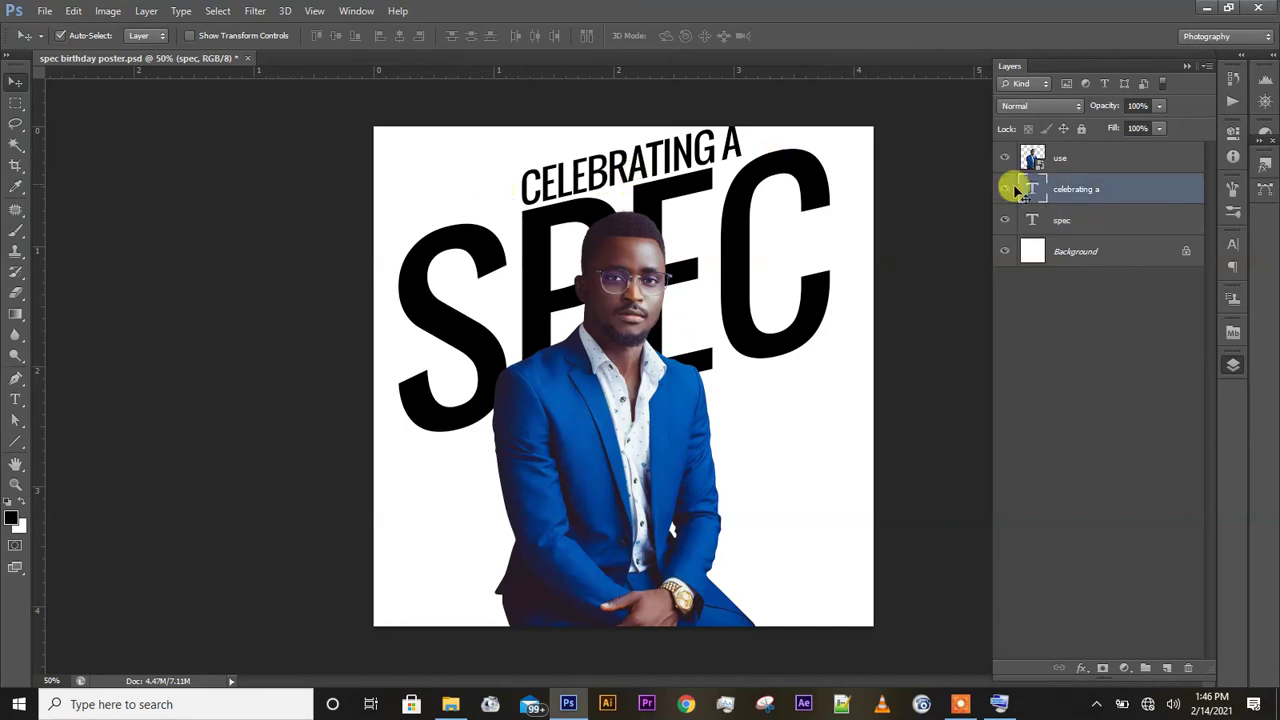
pyautogui.click(1065, 197)
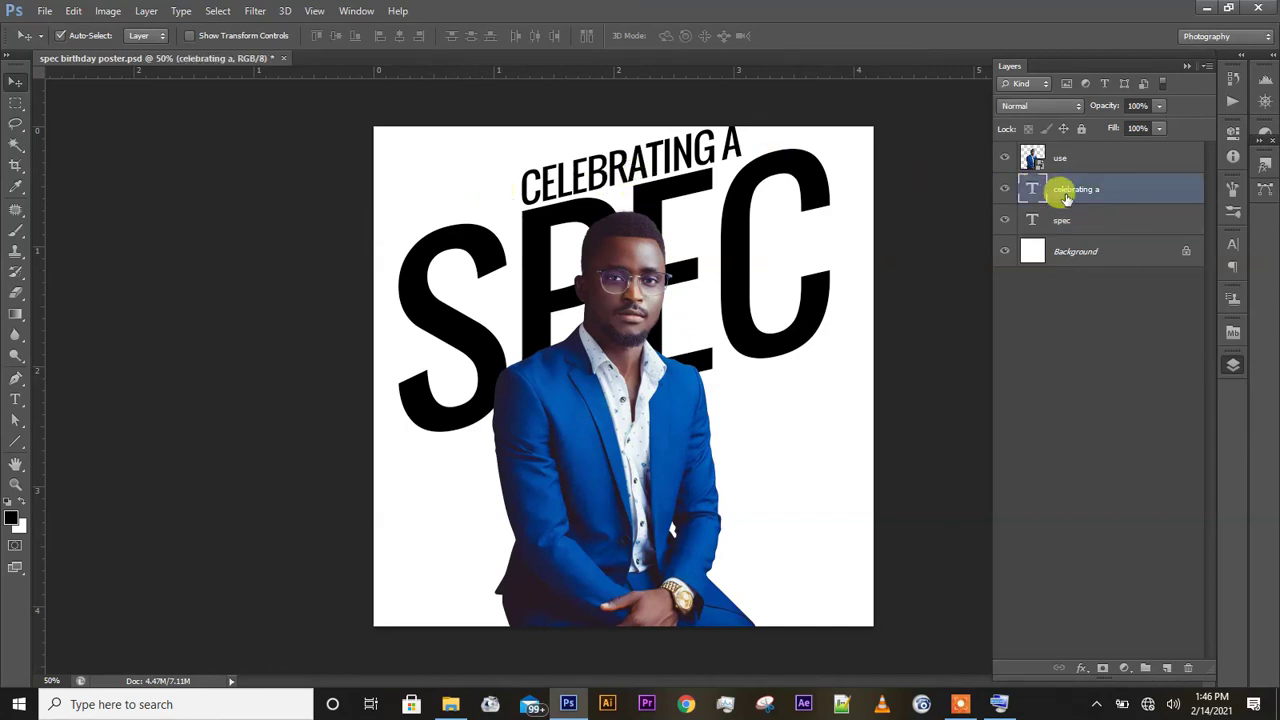
pyautogui.hotkey('ctrl', 't')
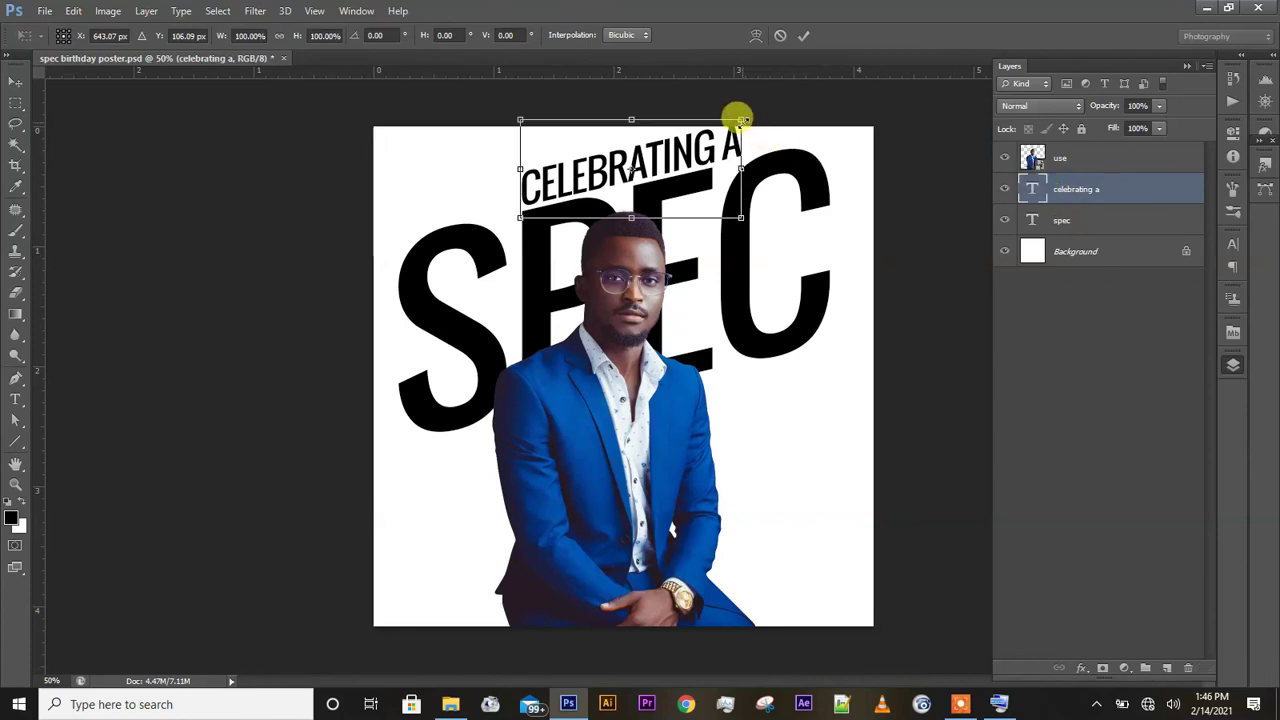
pyautogui.moveTo(741, 121); pyautogui.dragTo(708, 134)
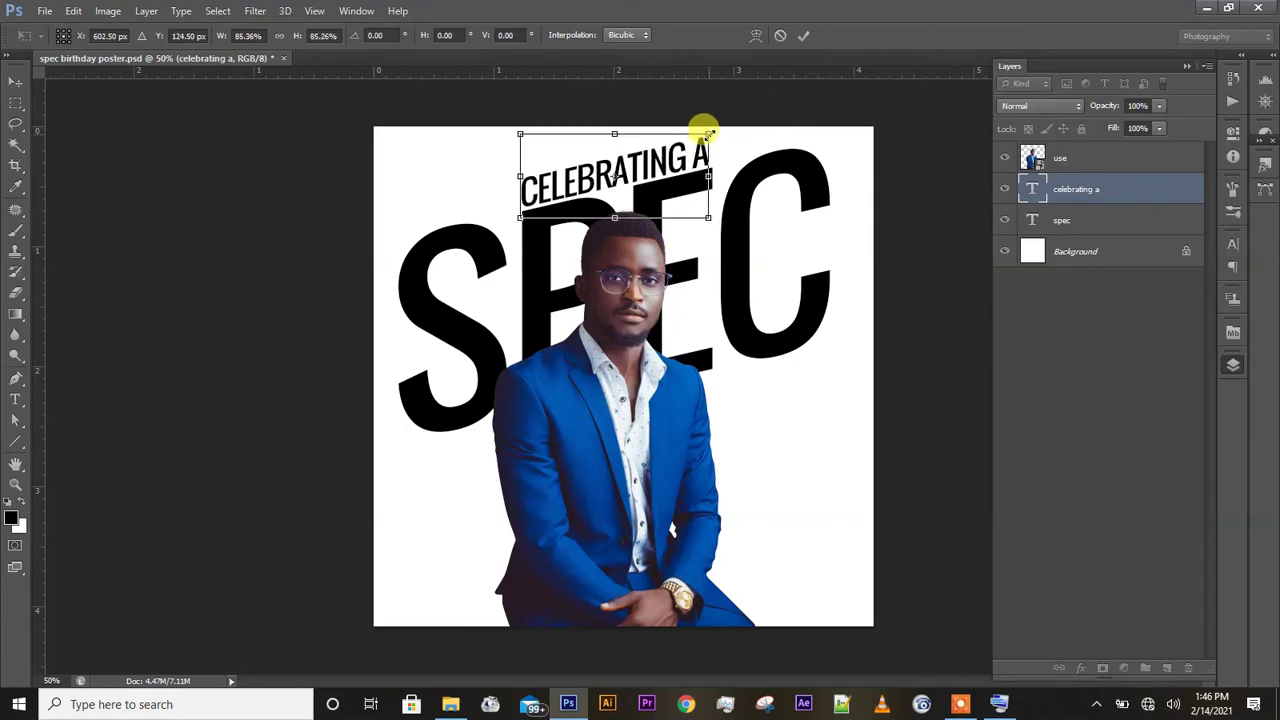
pyautogui.press('Return')
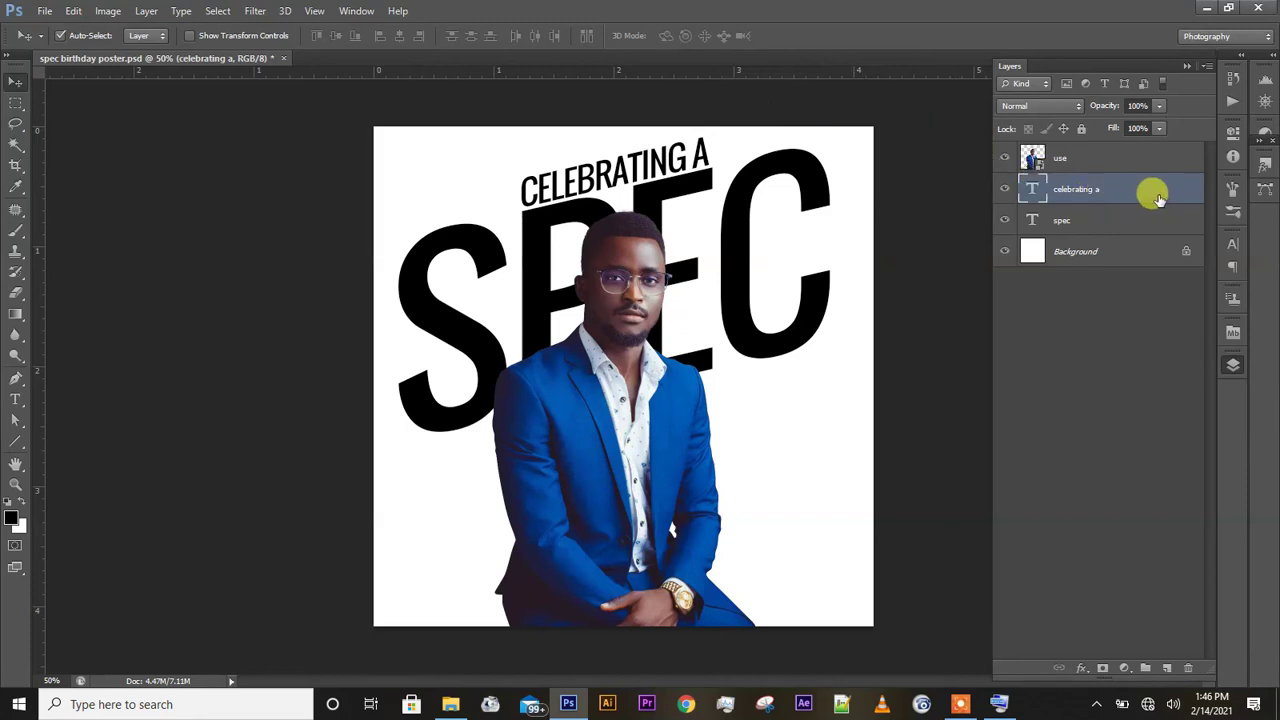
# Set the tracking of the CELEBRATING A text to 25
pyautogui.click(1233, 244)
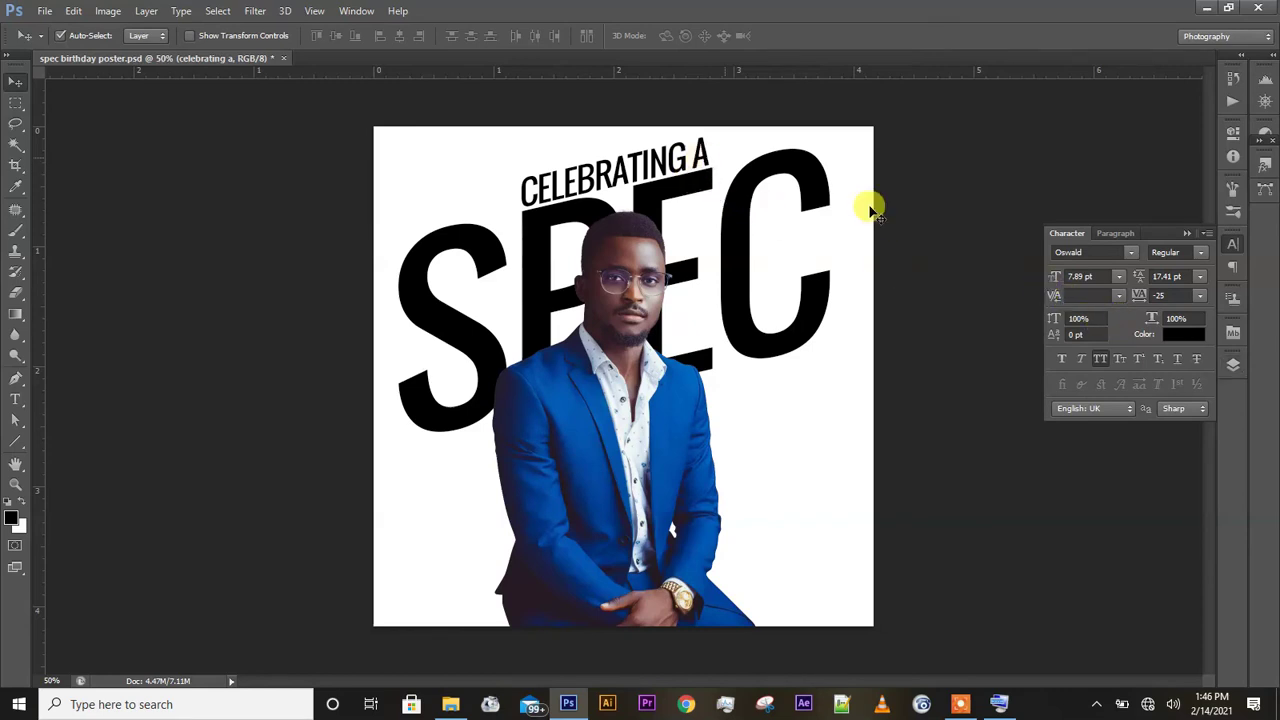
pyautogui.click(1200, 295)
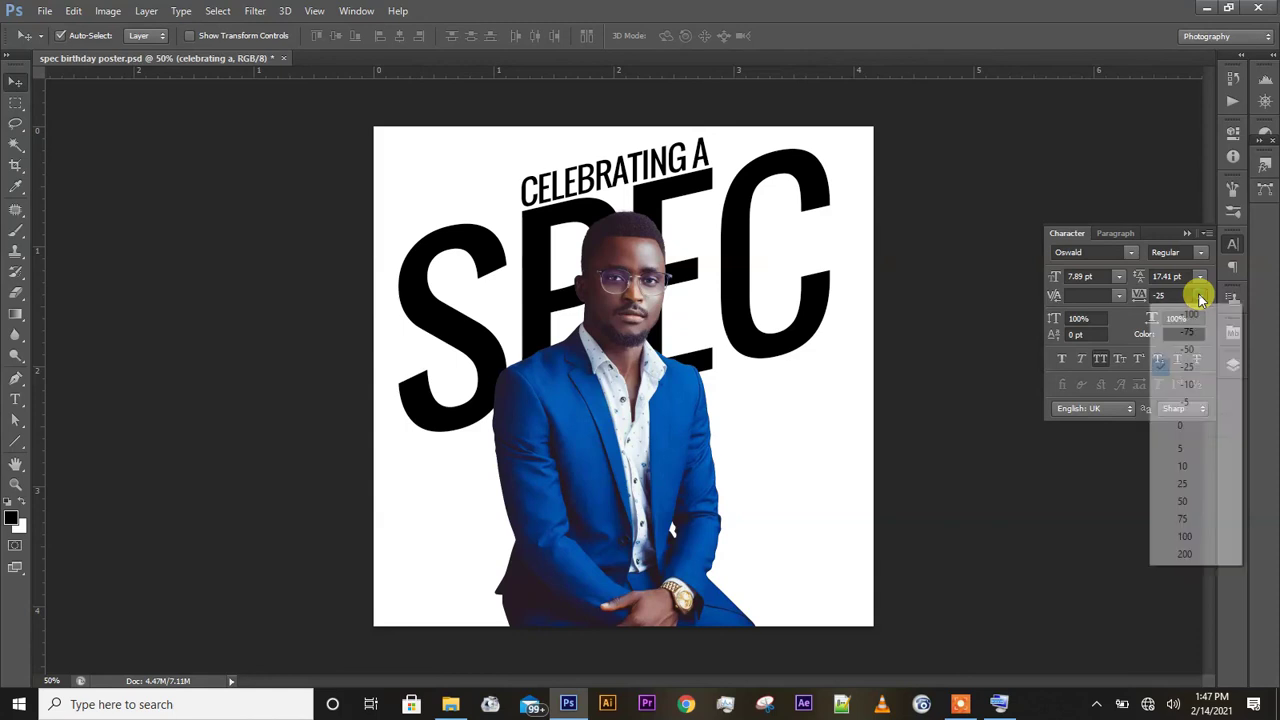
pyautogui.click(1198, 427)
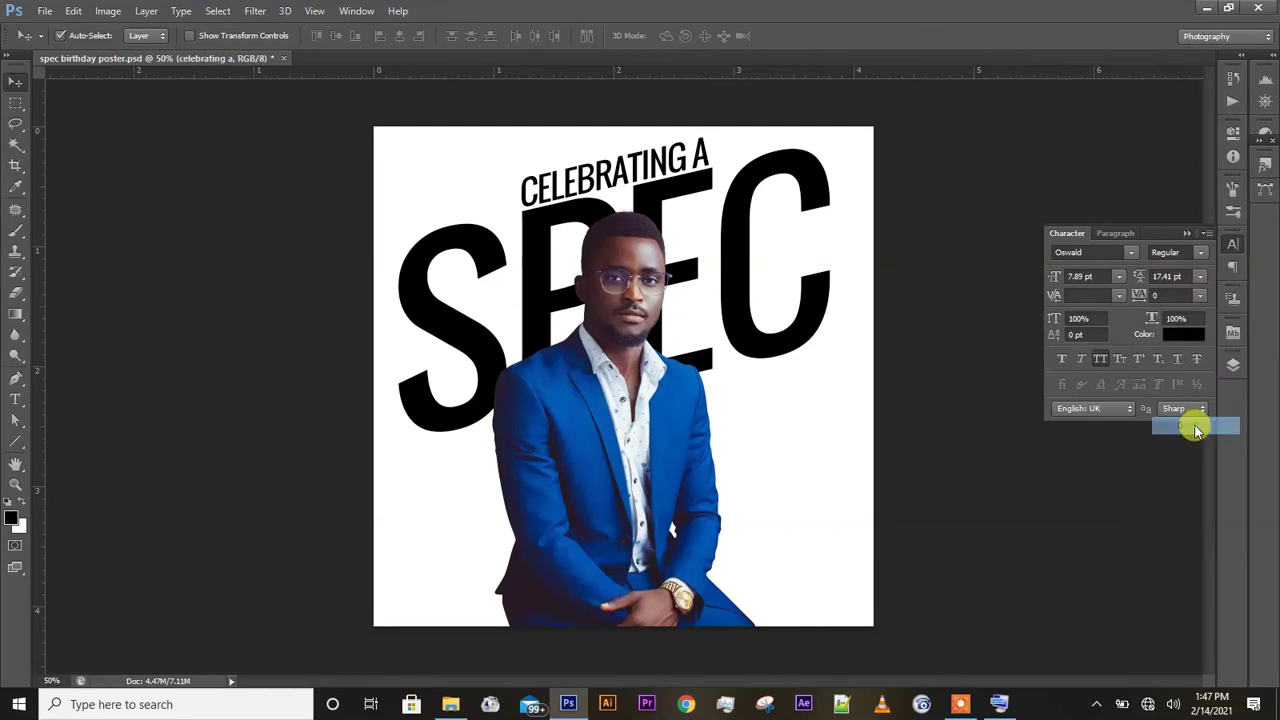
pyautogui.click(1200, 295)
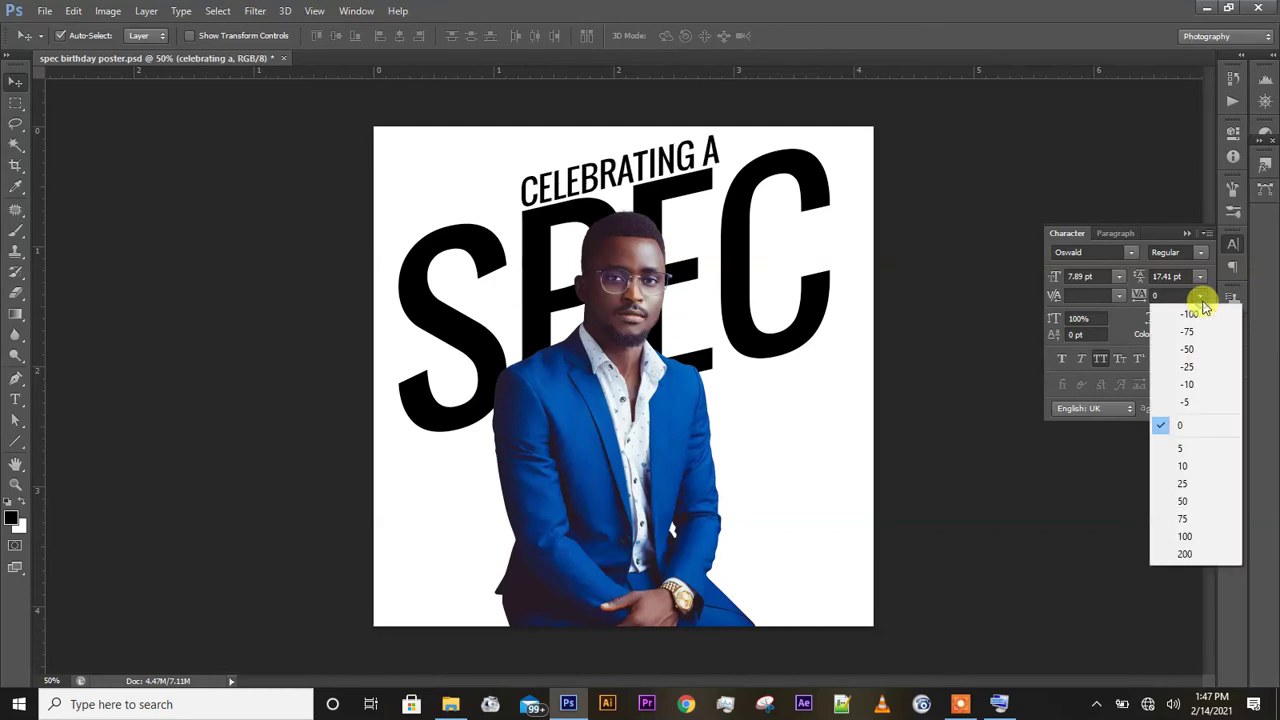
pyautogui.click(1200, 484)
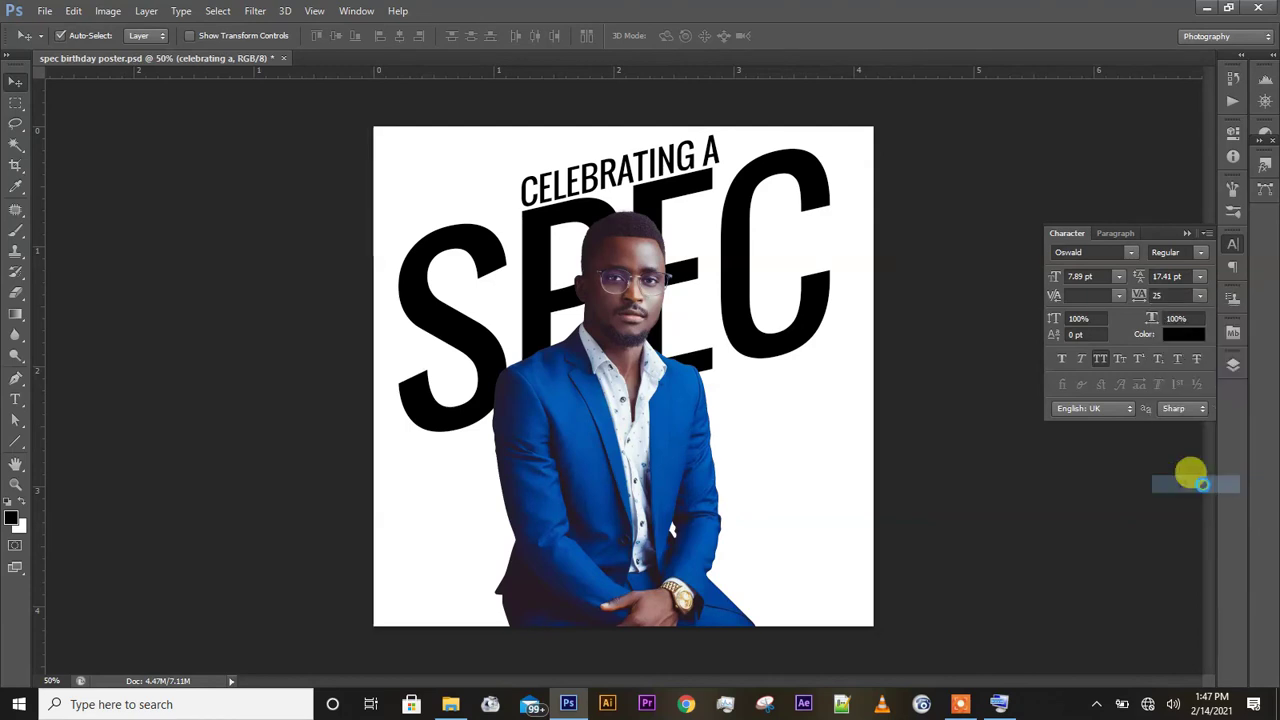
pyautogui.doubleClick(1184, 232)
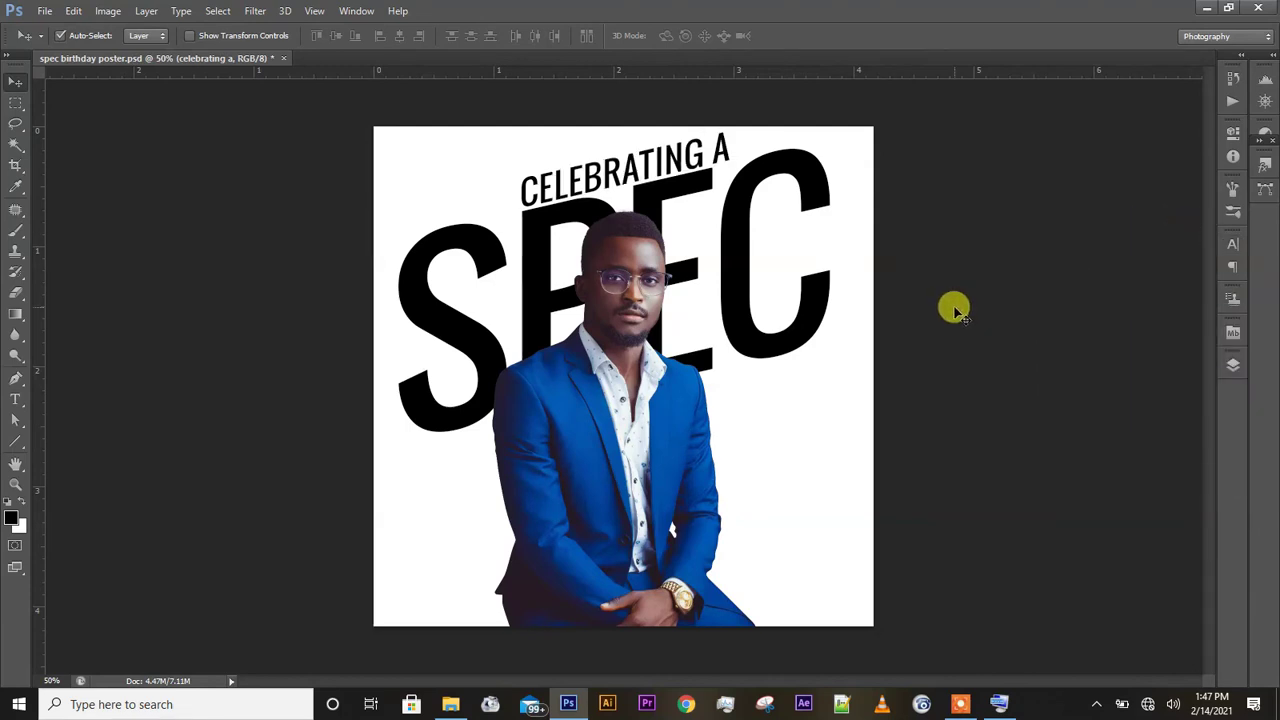
# Scale the CELEBRATING A text to about 91% so it spans from the P to the end of the E
pyautogui.hotkey('ctrl', 't')
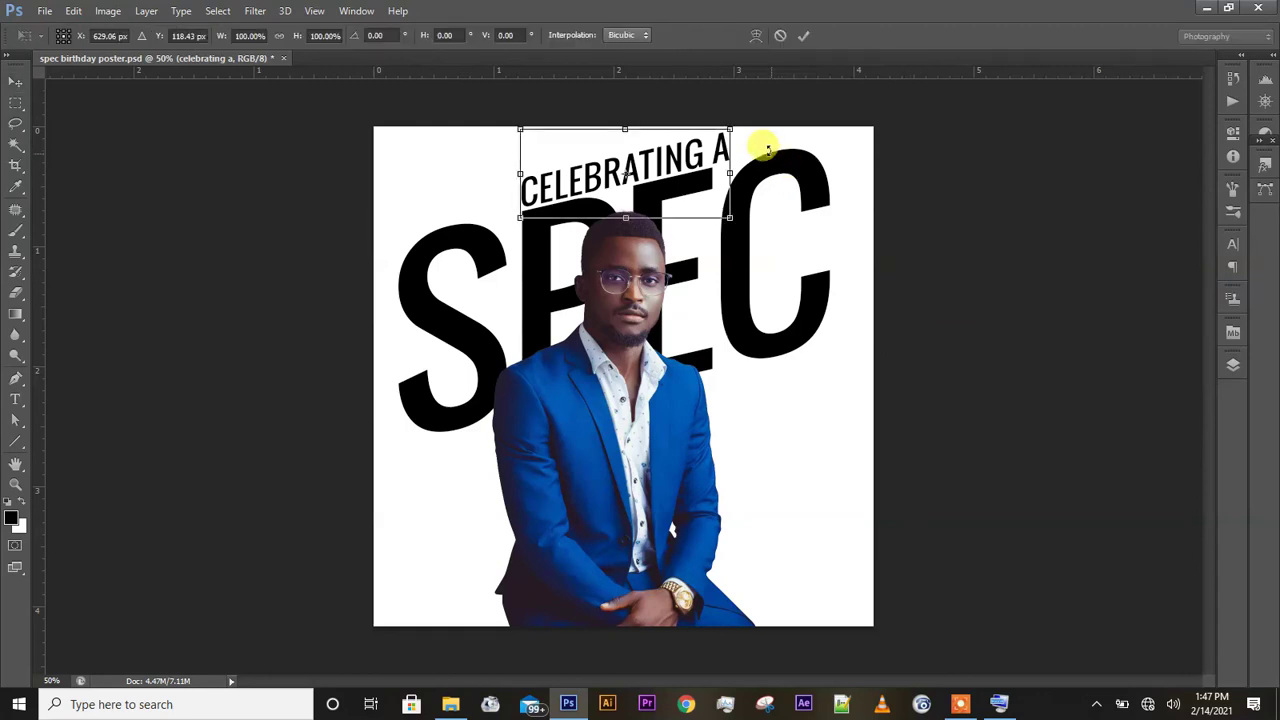
pyautogui.moveTo(728, 128)
pyautogui.mouseDown()
pyautogui.moveTo(694, 126)
pyautogui.moveTo(708, 131)
pyautogui.mouseUp()
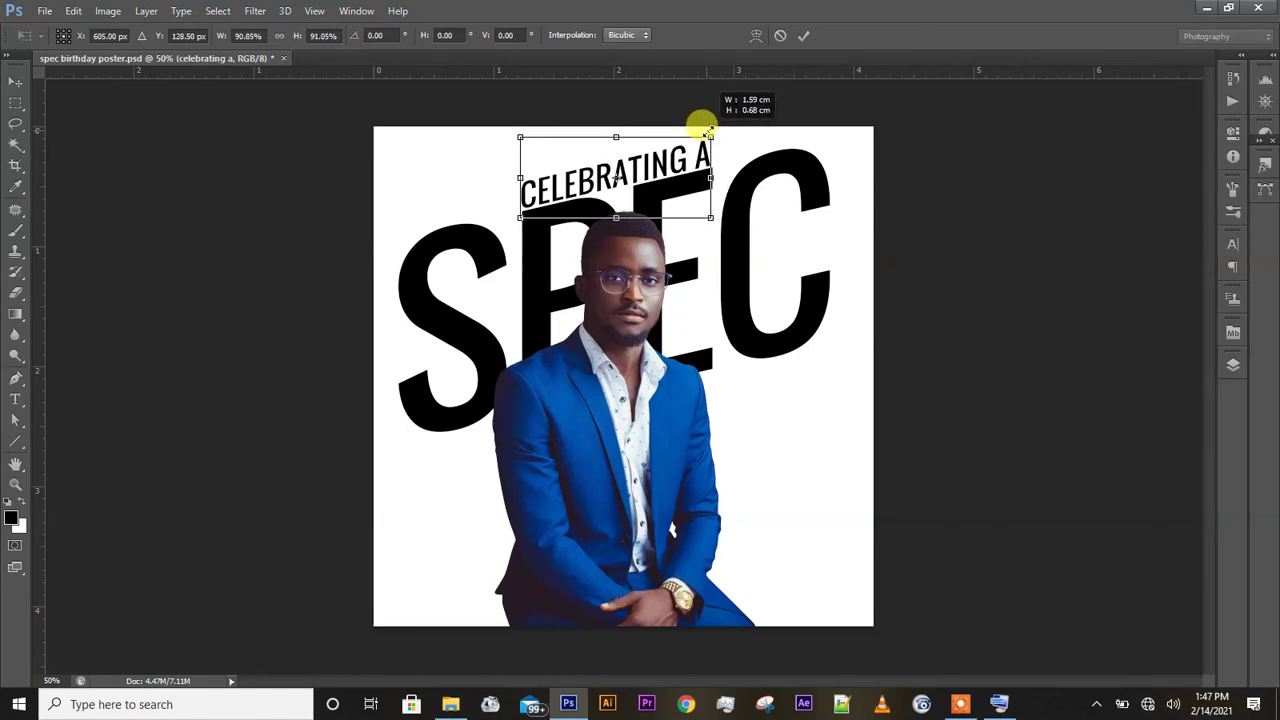
pyautogui.press('Return')
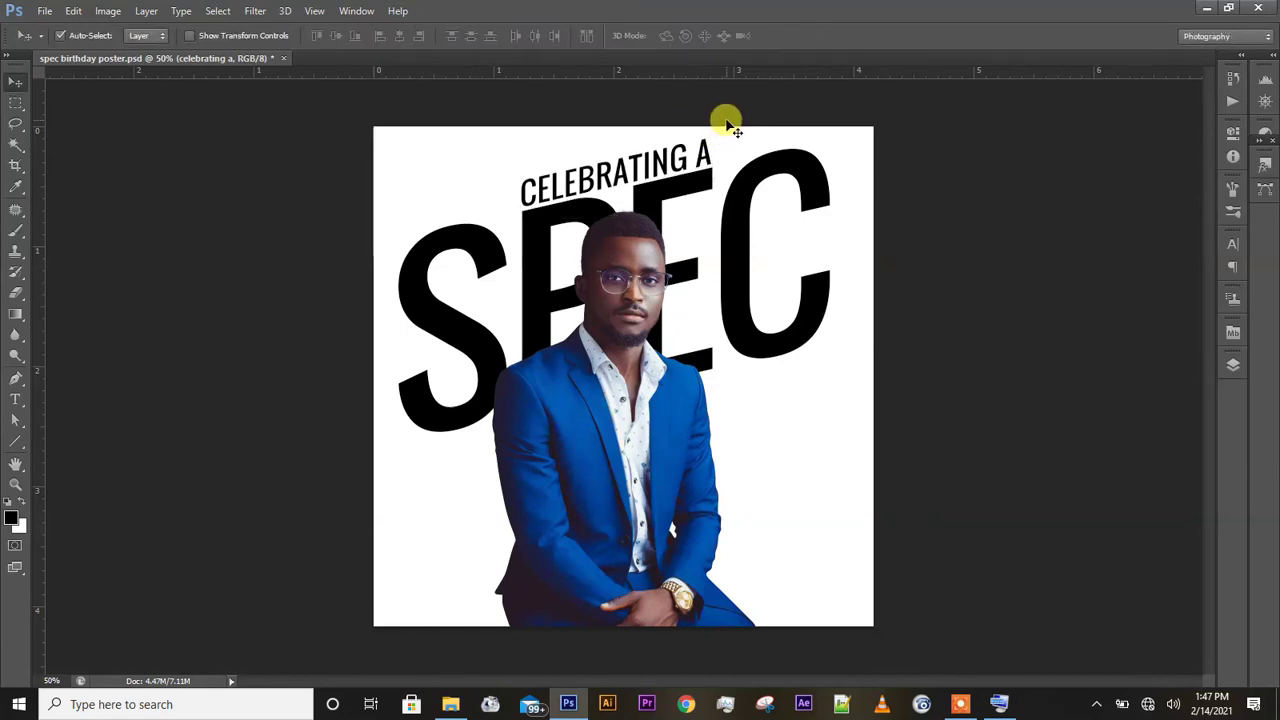
# Move the "celebrating a" and "spec" text layers together down by about 20 px, leaving more space above the lettering
pyautogui.click(728, 123)
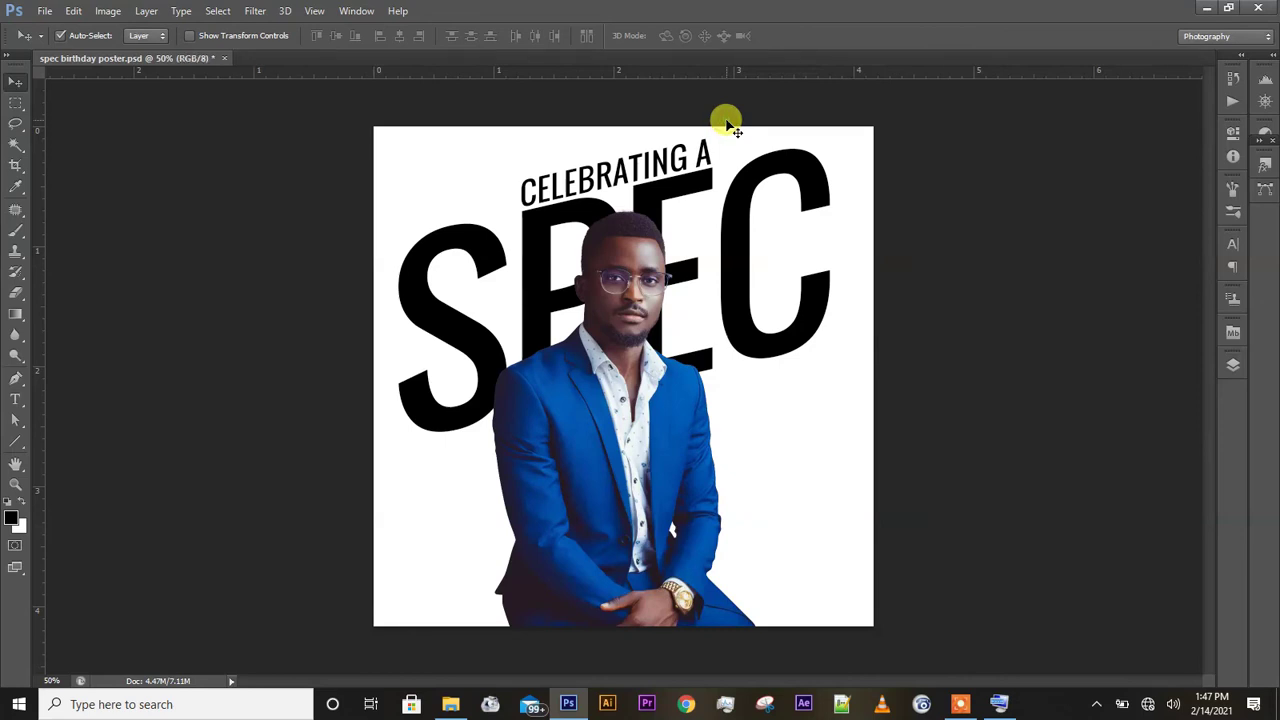
pyautogui.hotkey('ctrl', '-')
pyautogui.hotkey('ctrl', '+')
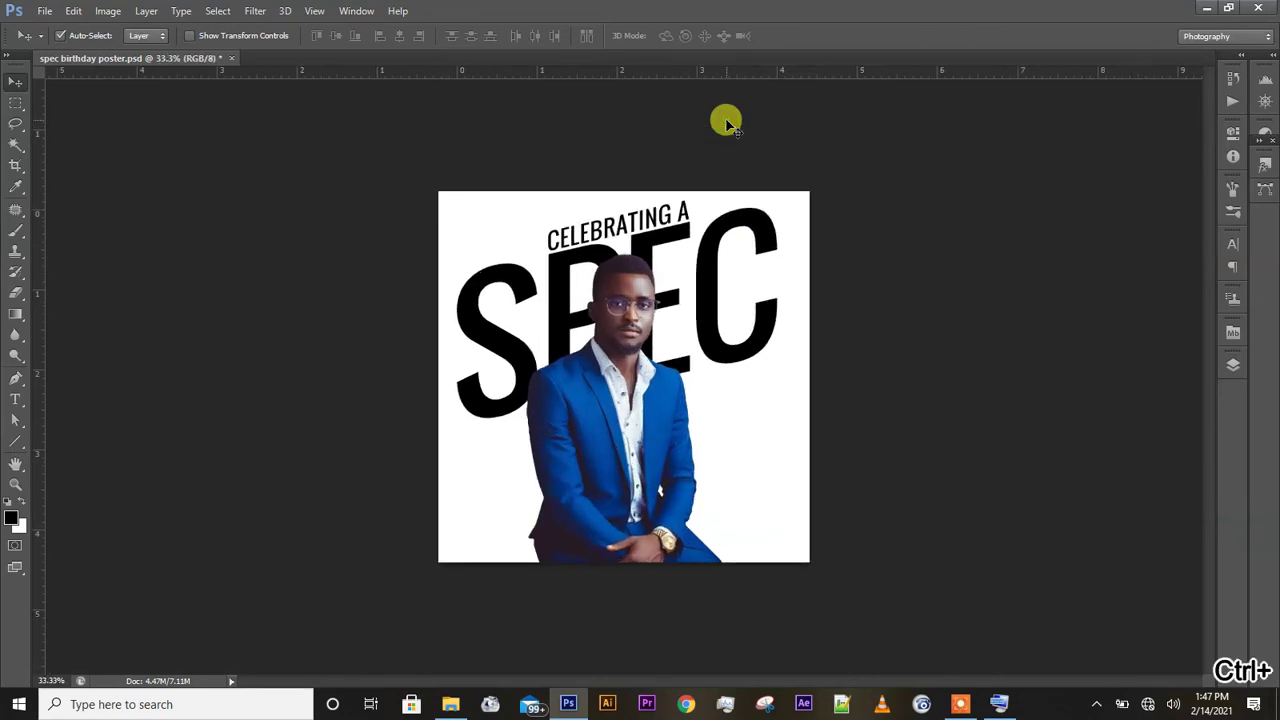
pyautogui.hotkey('ctrl', '-')
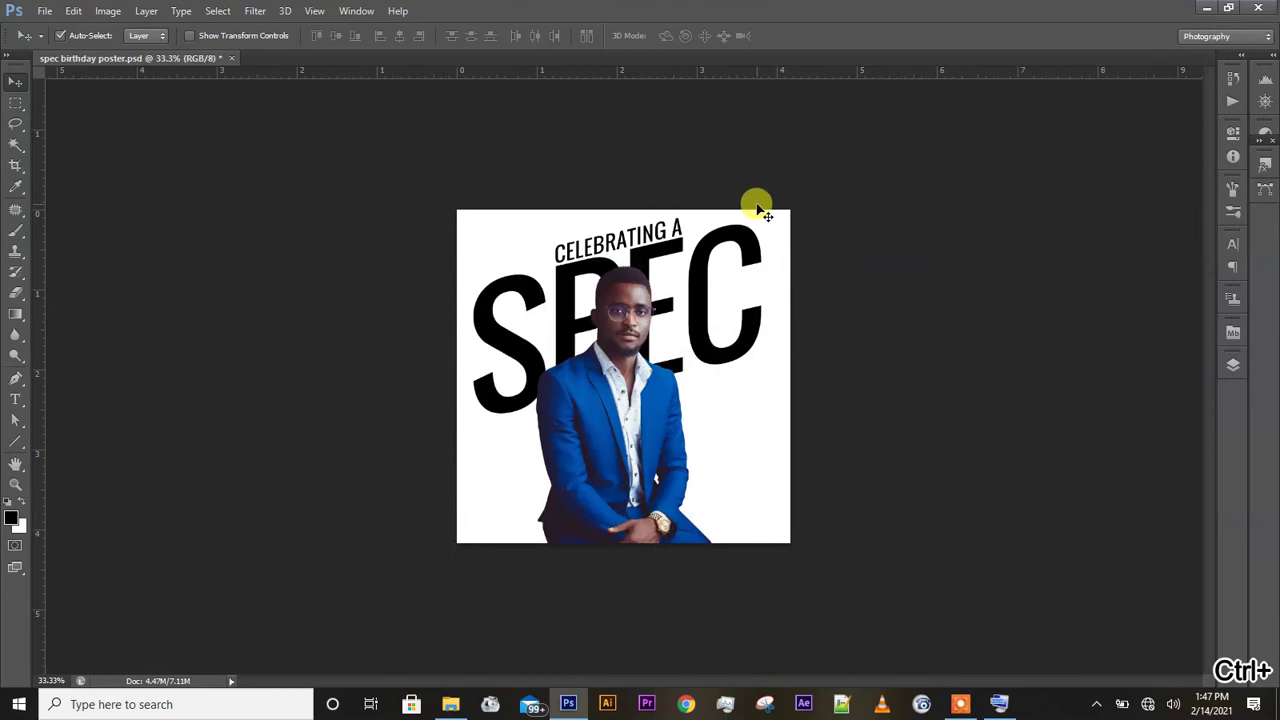
pyautogui.click(1232, 366)
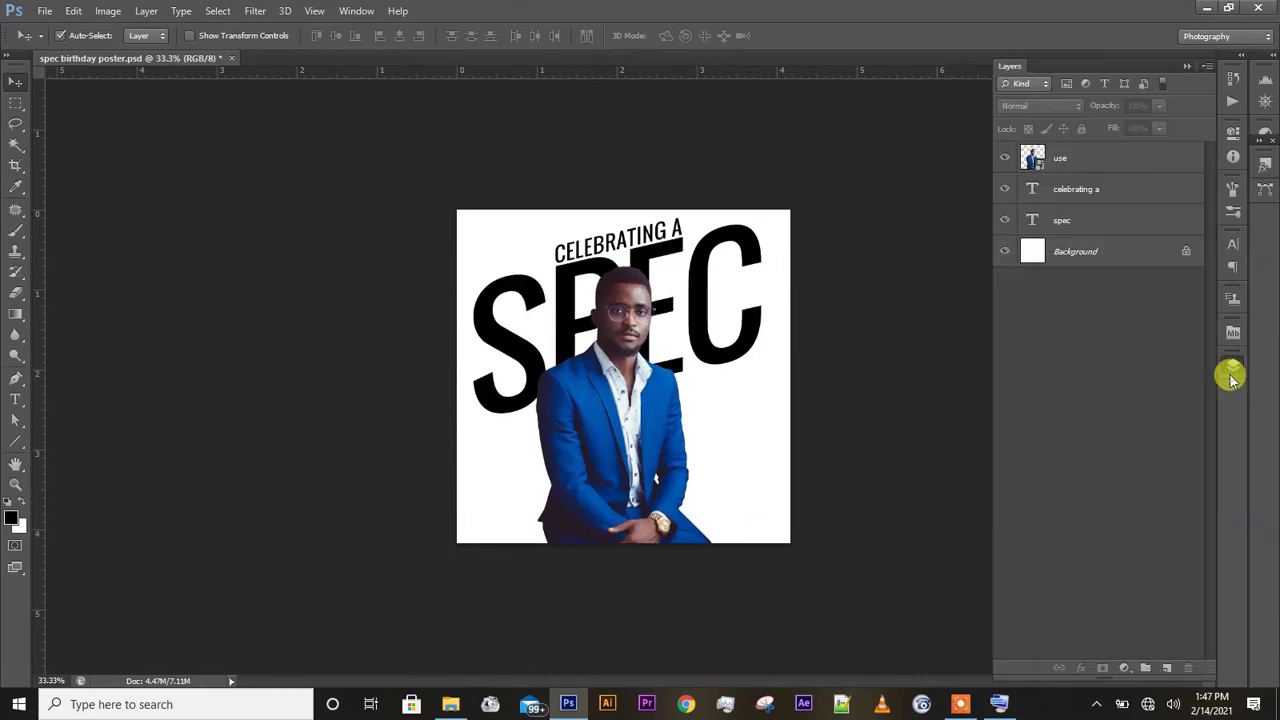
pyautogui.click(1090, 226)
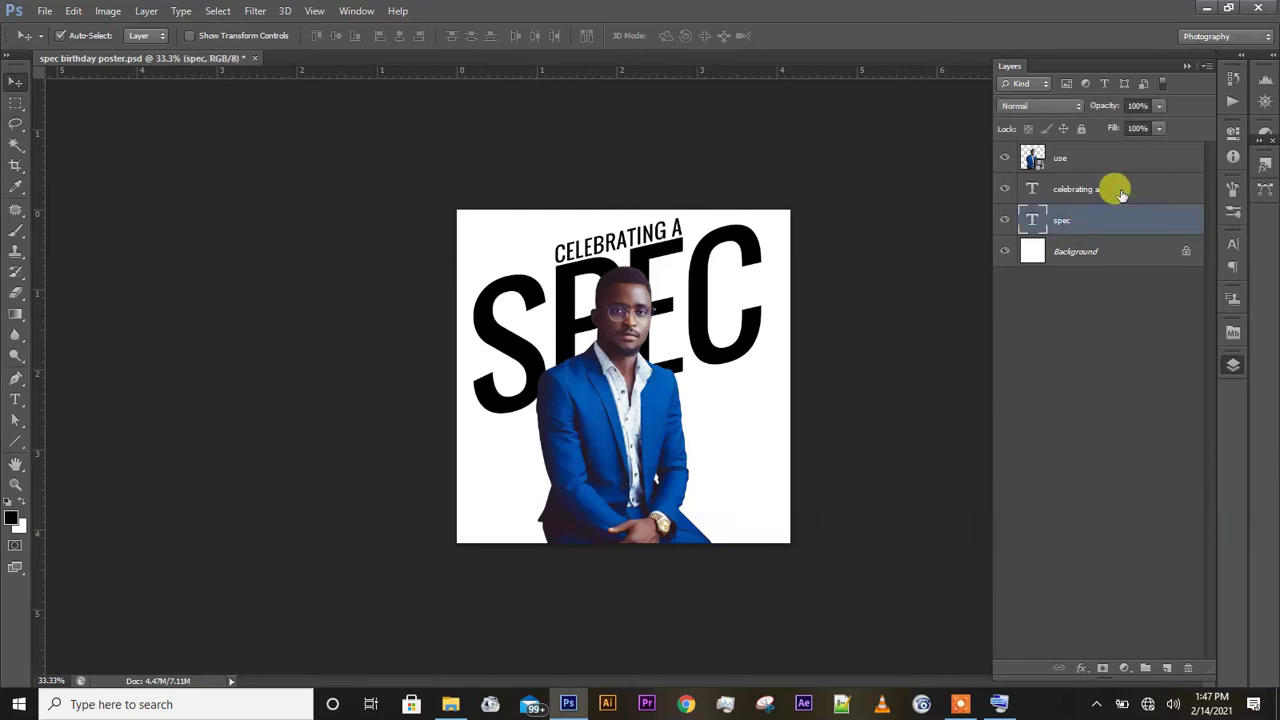
pyautogui.keyDown('shift'); pyautogui.click(1120, 192); pyautogui.keyUp('shift')
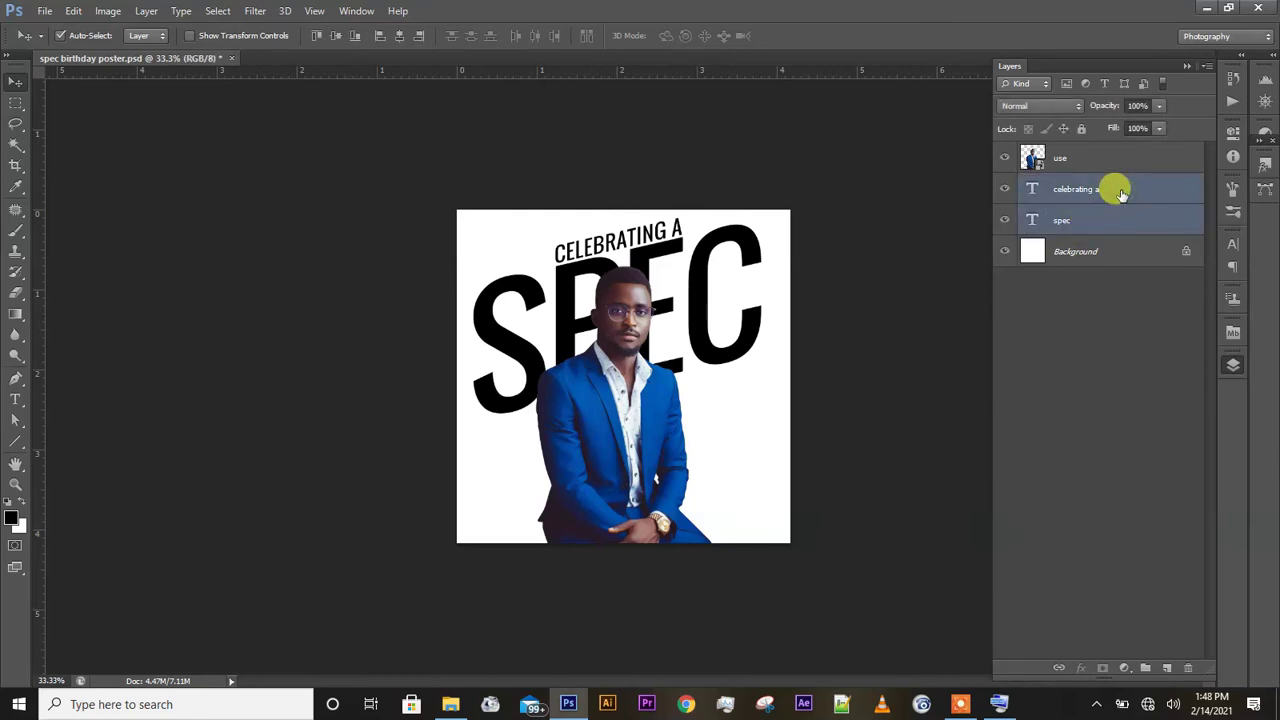
pyautogui.hotkey('shift', 'Down')
pyautogui.hotkey('shift', 'Down')
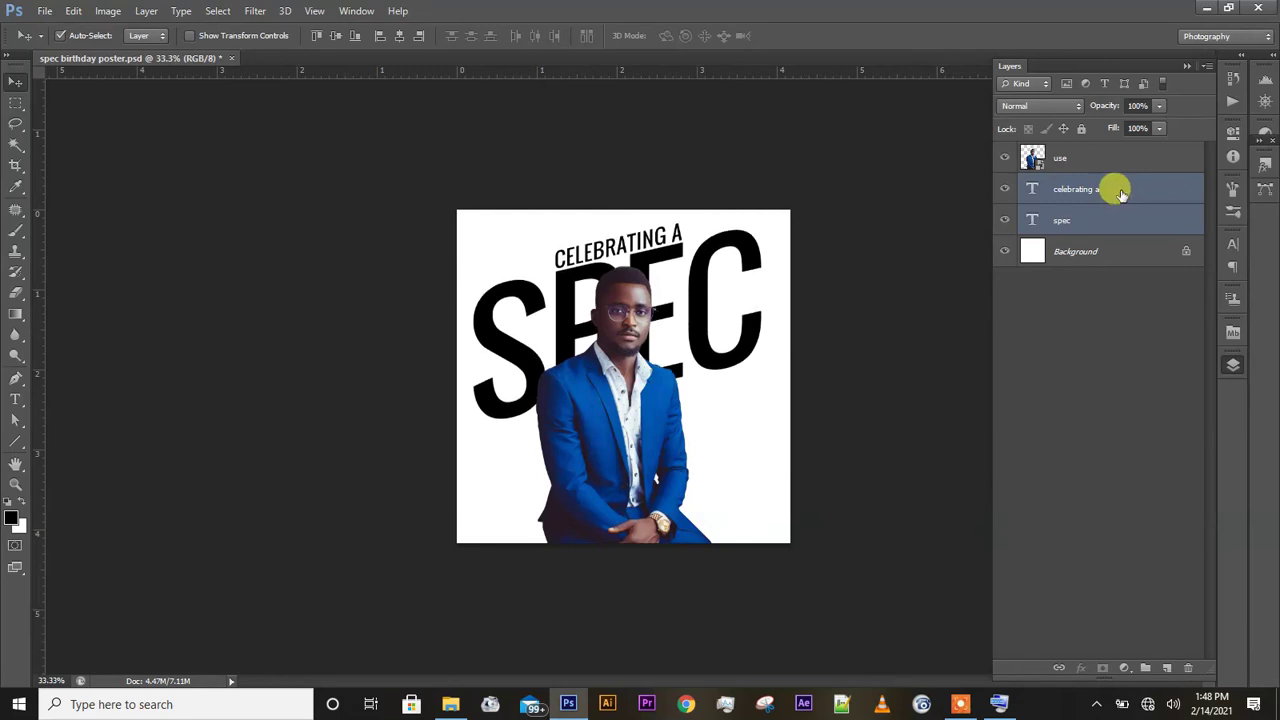
pyautogui.click(855, 456)
# Examine how the man's head, glasses and shoulders overlap the SPEC lettering up close, and the overall poster composition
pyautogui.hotkey('ctrl', '+')
pyautogui.hotkey('ctrl', '+')
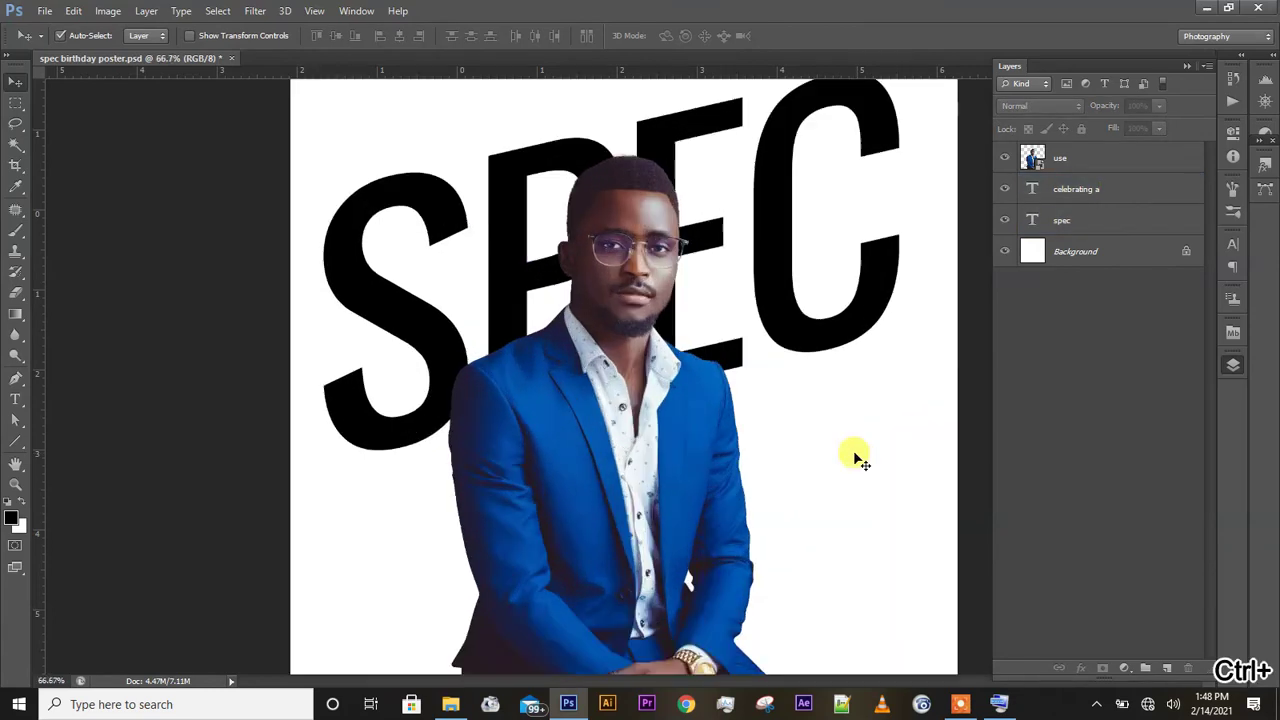
pyautogui.scroll(2, 855, 456)
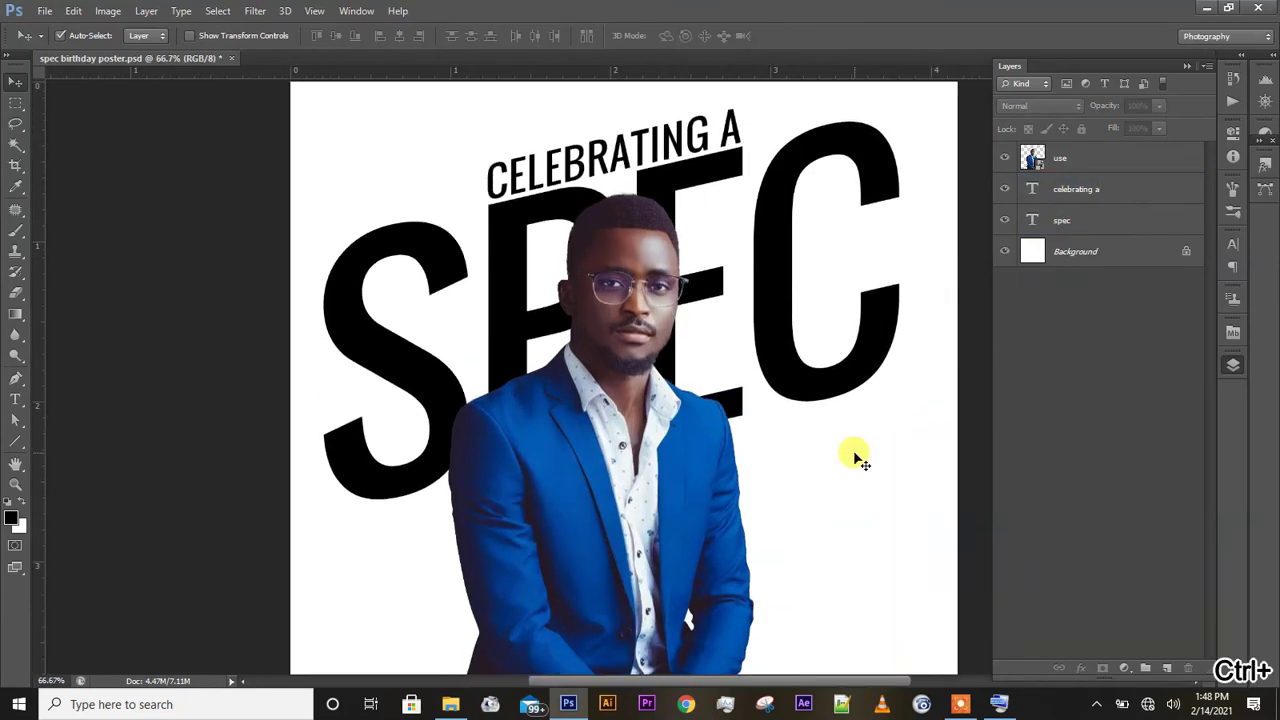
pyautogui.hotkey('ctrl', '+')
pyautogui.scroll(3, 851, 451)
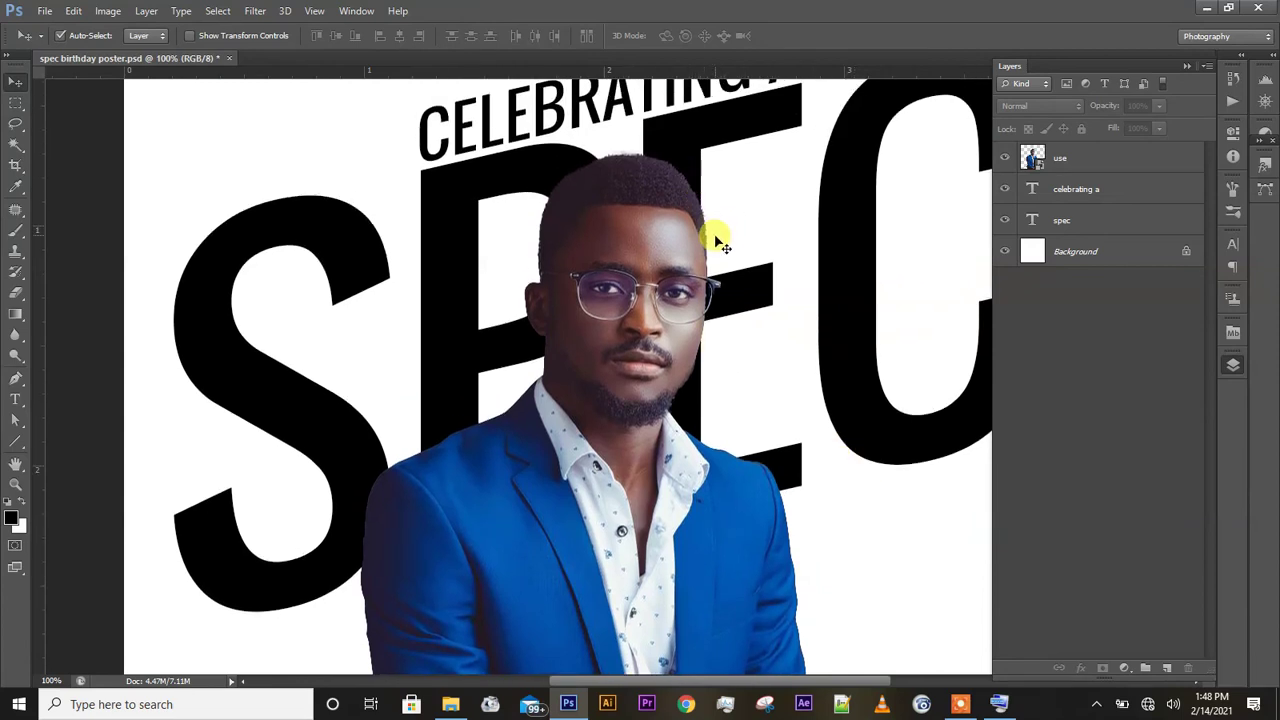
pyautogui.moveTo(700, 216)
pyautogui.mouseDown()
pyautogui.moveTo(700, 200)
pyautogui.moveTo(701, 224)
pyautogui.mouseUp()
pyautogui.hotkey('ctrl', 'z')
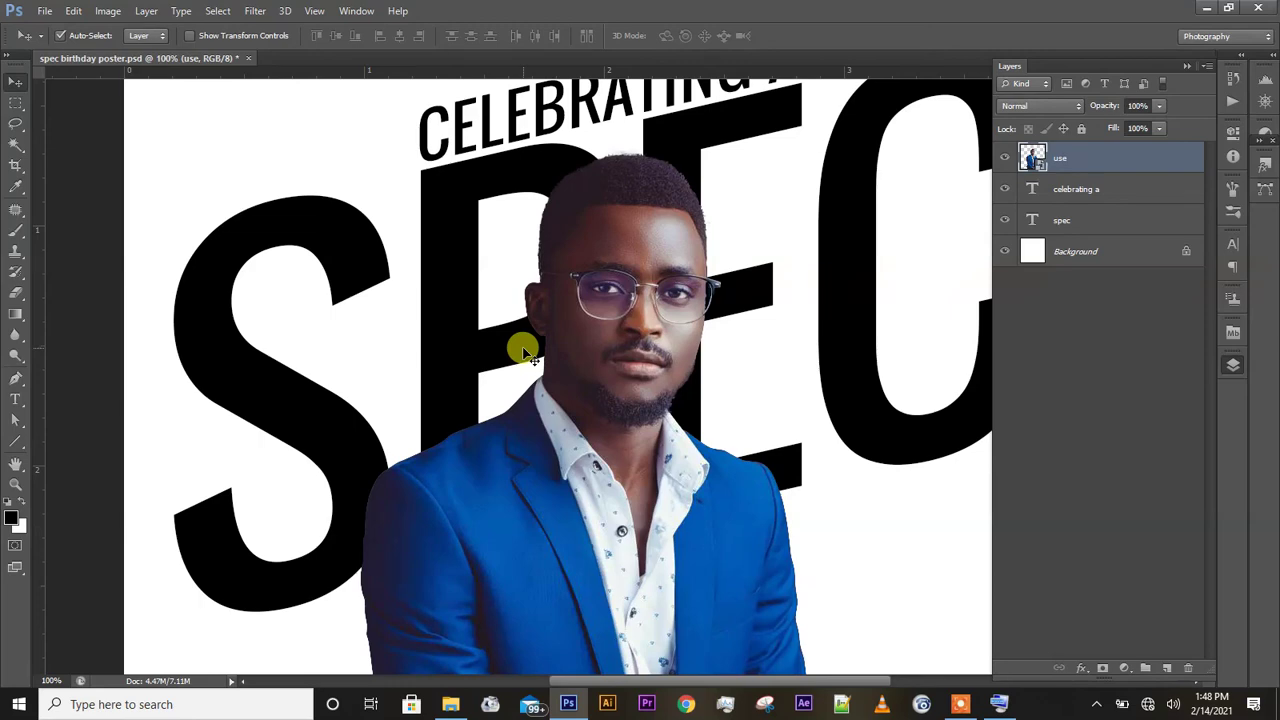
pyautogui.hotkey('ctrl', '-')
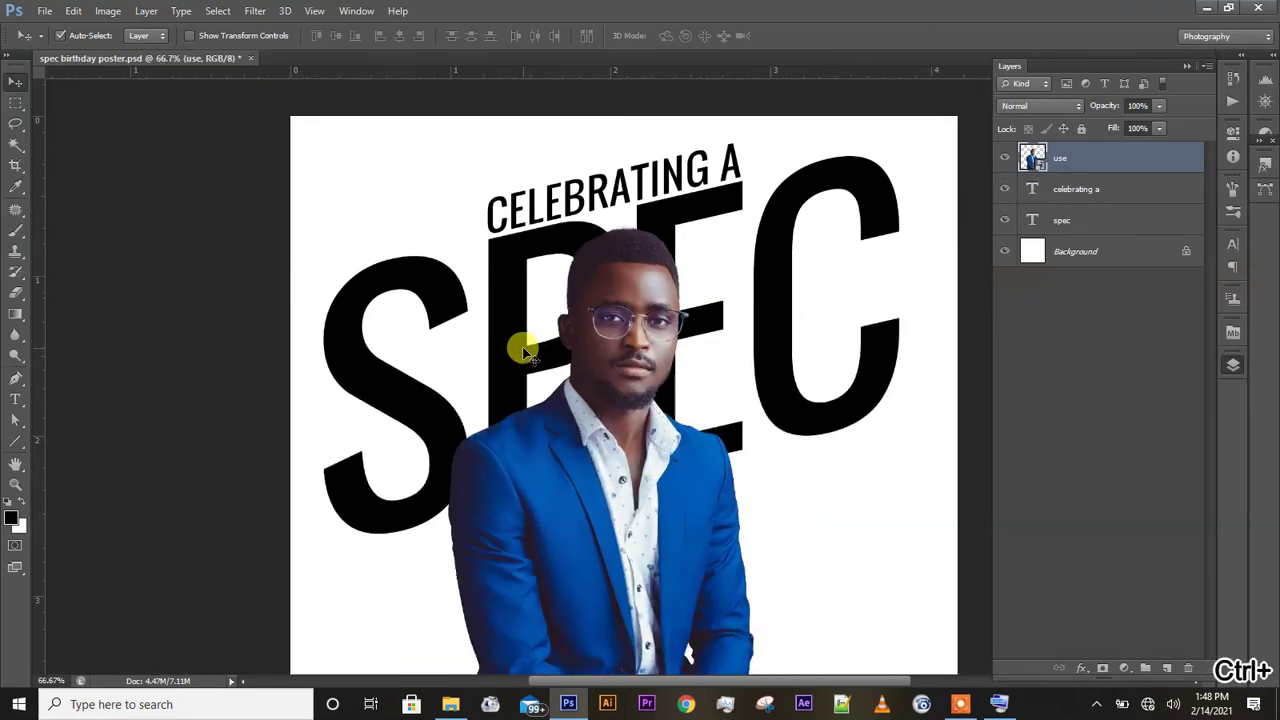
pyautogui.hotkey('ctrl', '-')
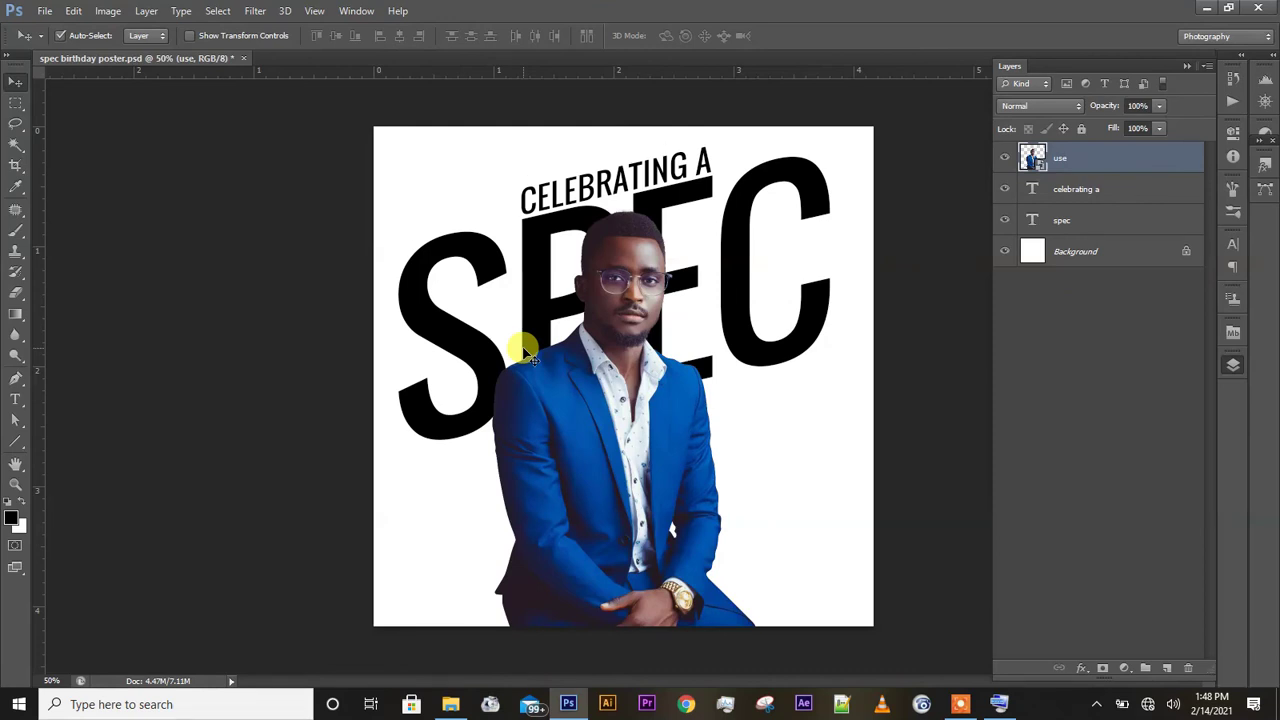
pyautogui.click(427, 373)
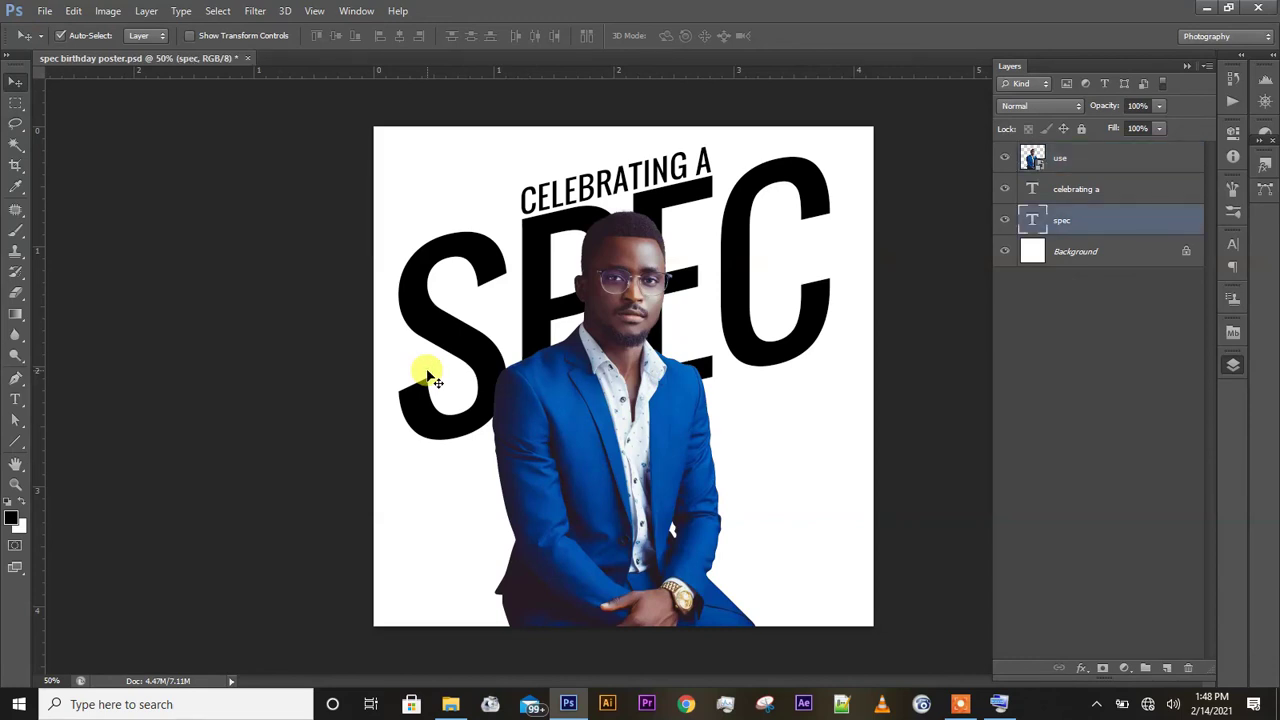
pyautogui.click(240, 357)
pyautogui.hotkey('ctrl', '-')
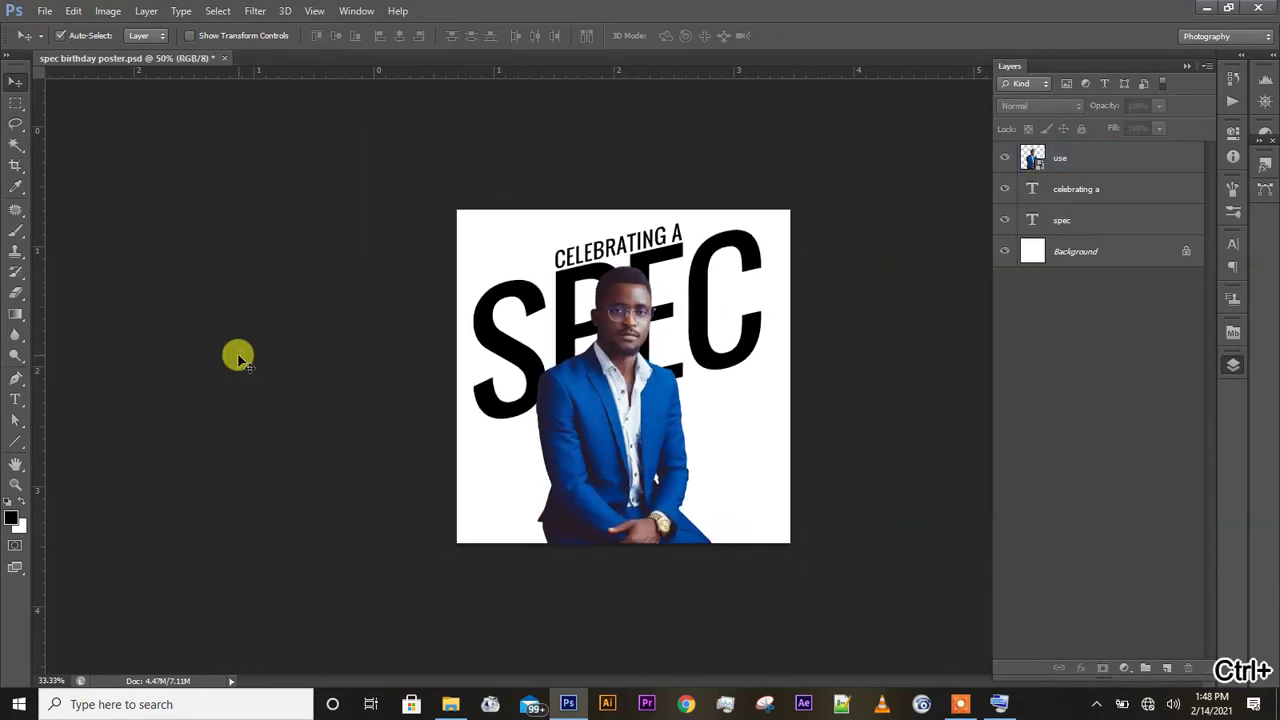